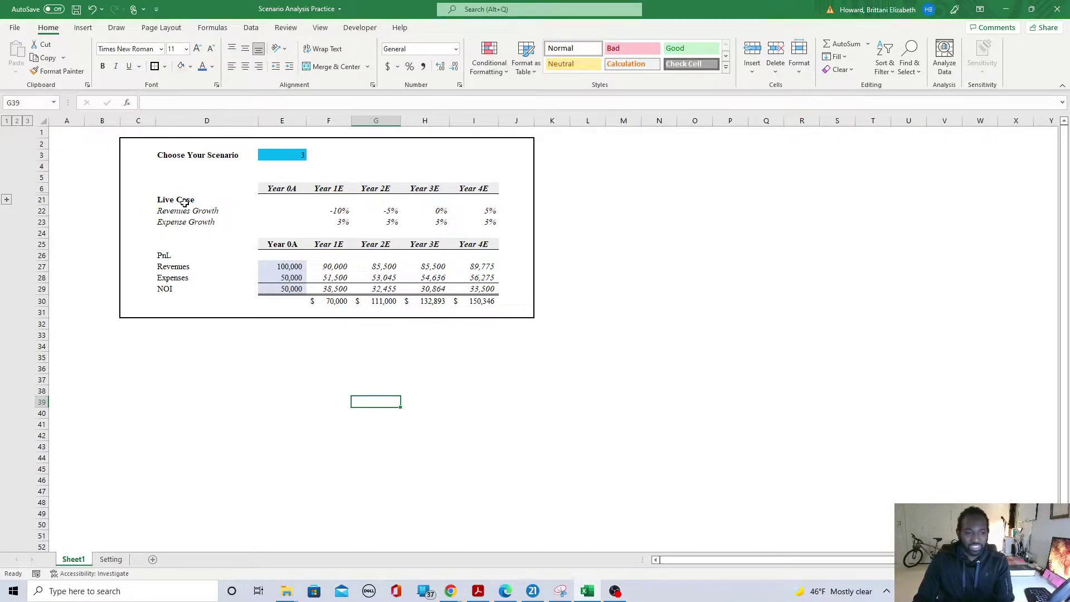
Expand the grouped assumptions rows and try scenario 1 and scenario 2 in the scenario selector.
left_click(6, 200)
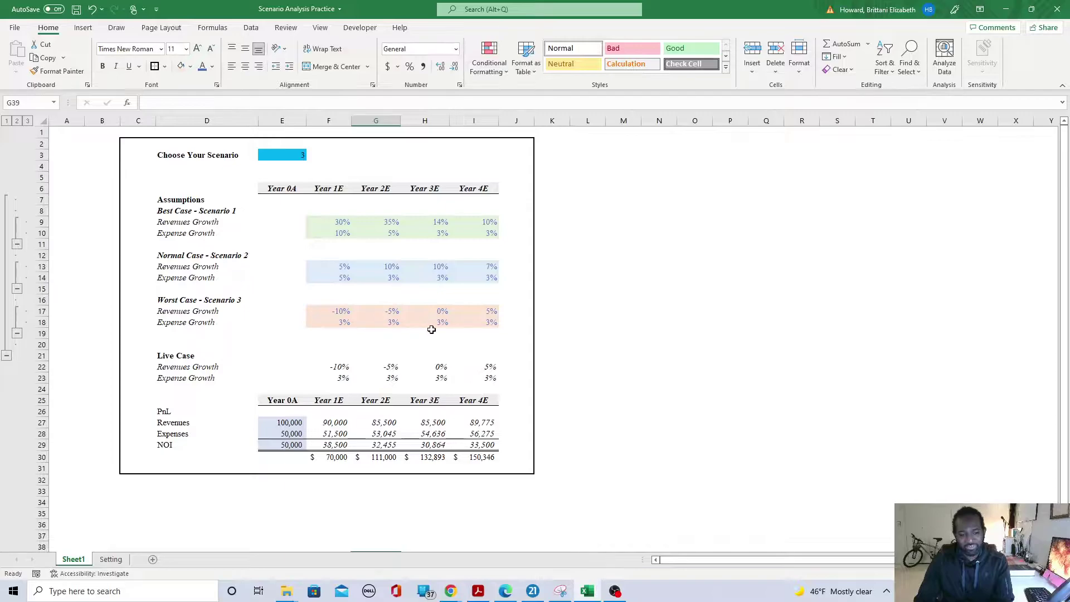
left_click(278, 156)
left_click(311, 155)
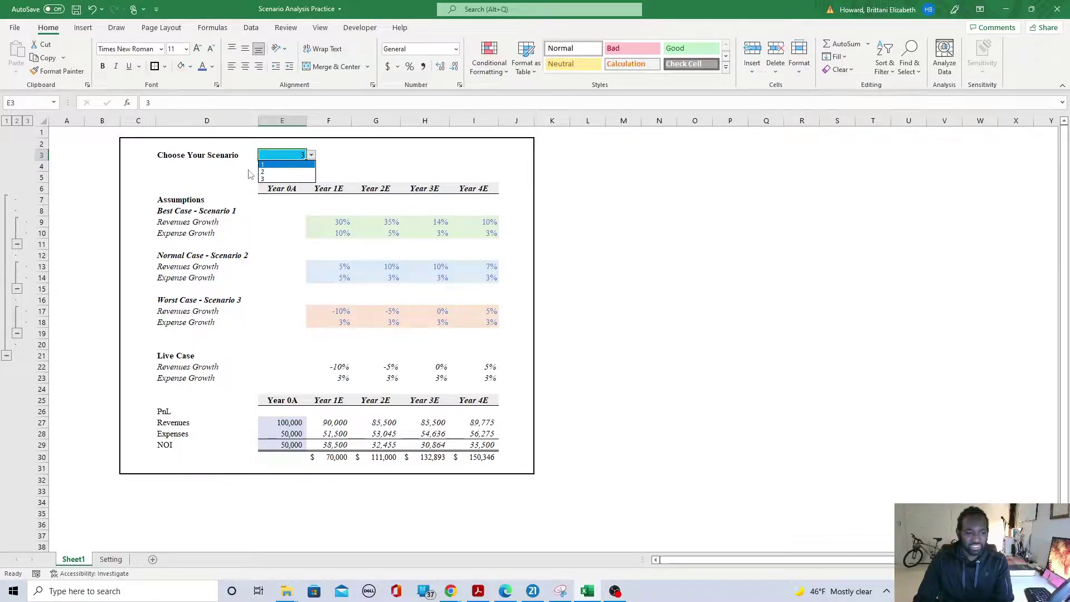
left_click(272, 164)
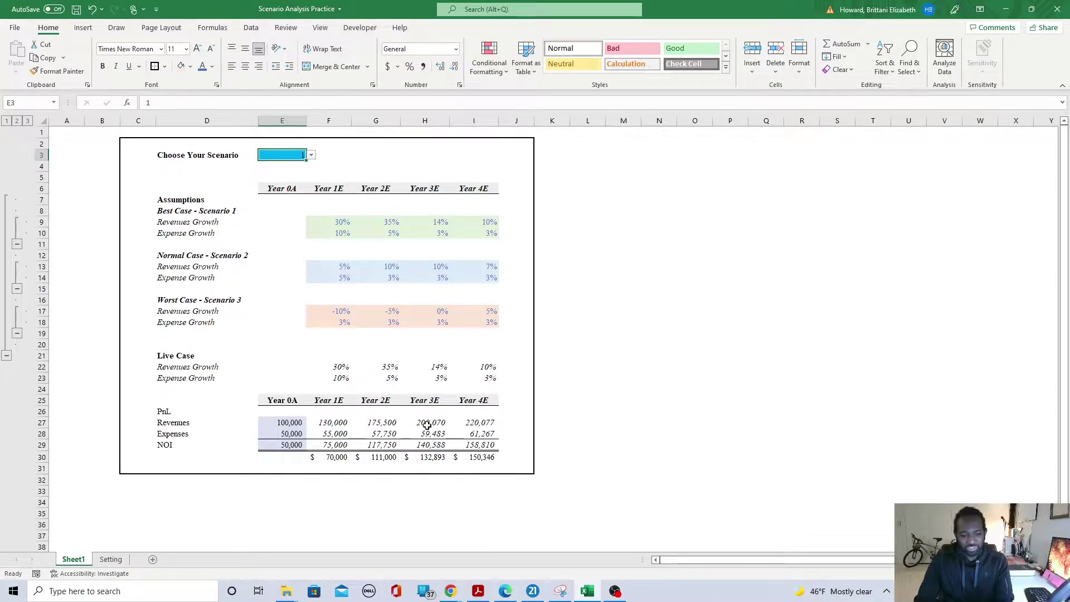
left_click(311, 155)
left_click(285, 172)
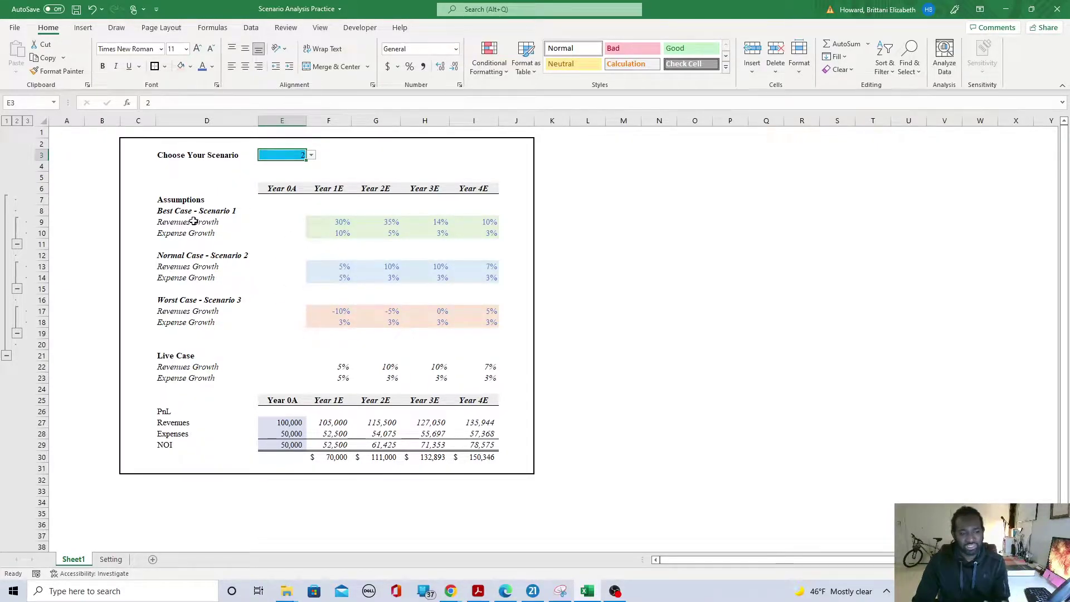
Set the Best Case revenues growth for Year 1E to 25%.
left_click(338, 221)
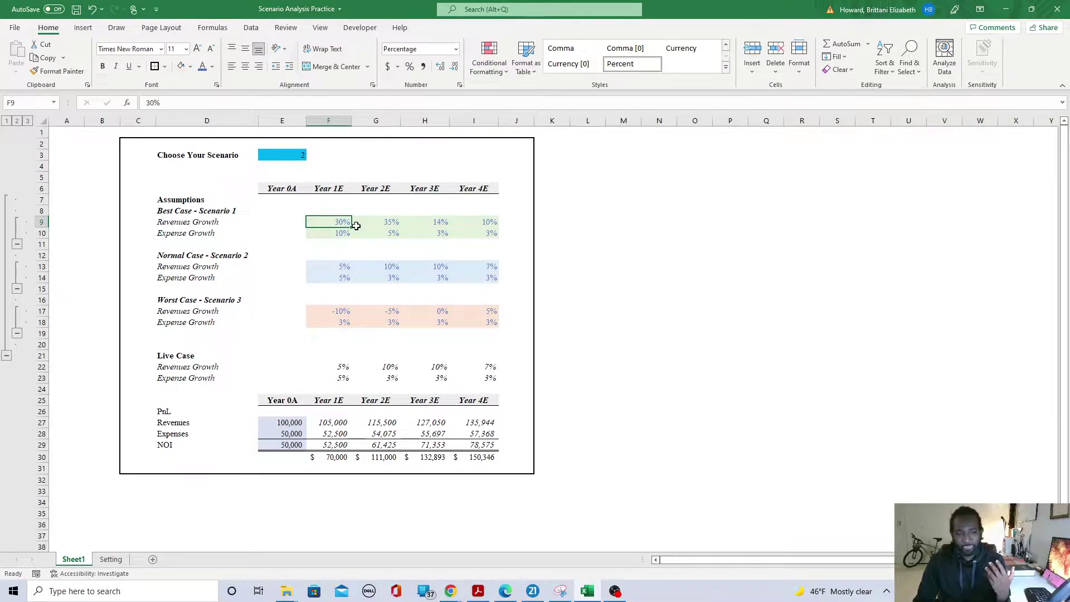
type("25")
key("Return")
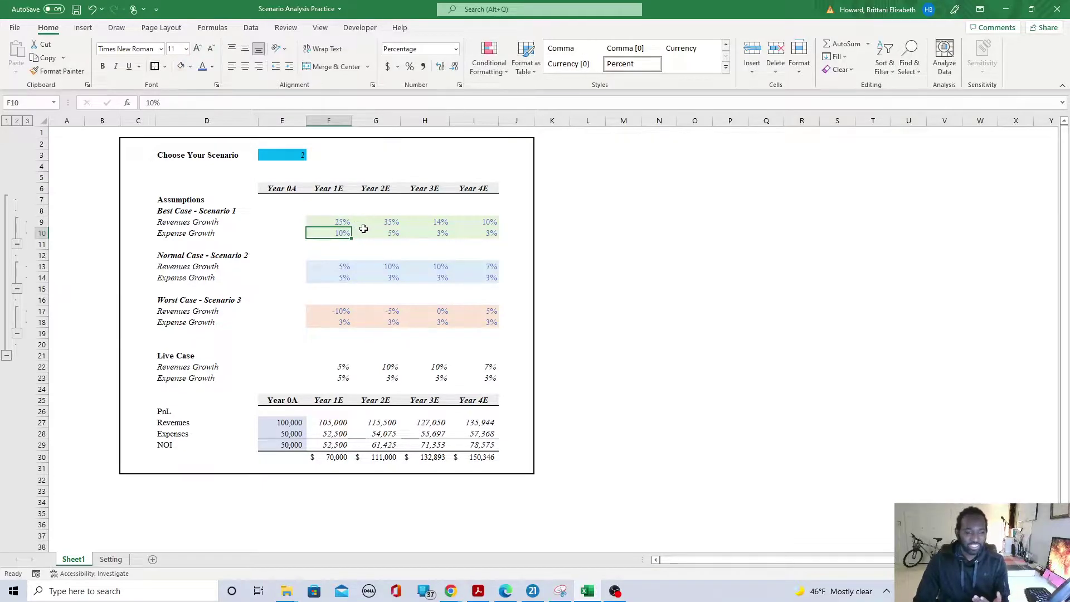
Switch the scenario selector to 1 and collapse the grouped assumptions rows.
left_click(281, 158)
left_click(311, 155)
left_click(281, 165)
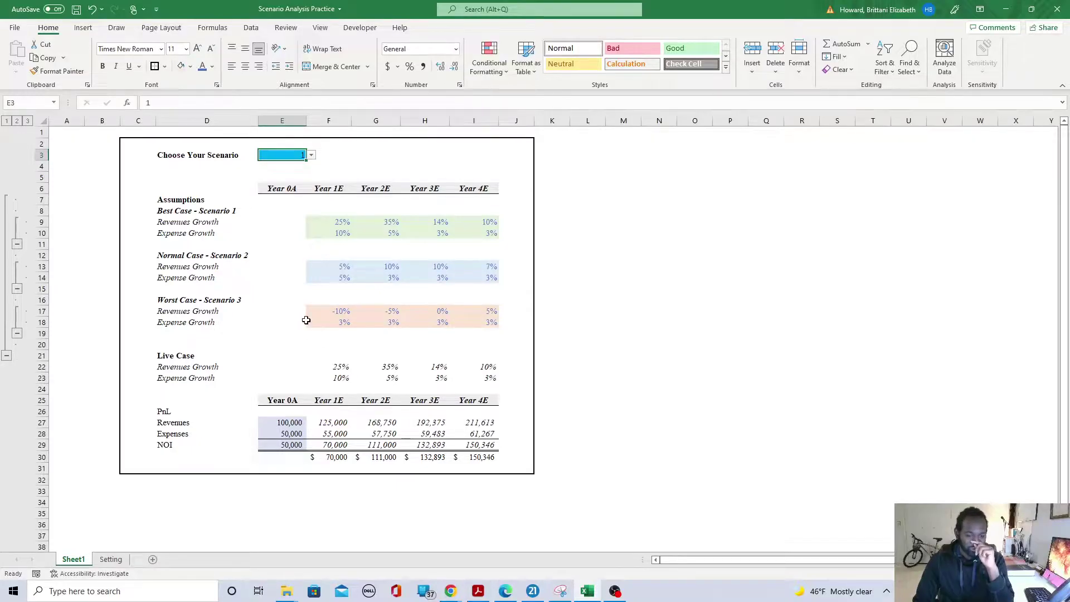
left_click(6, 356)
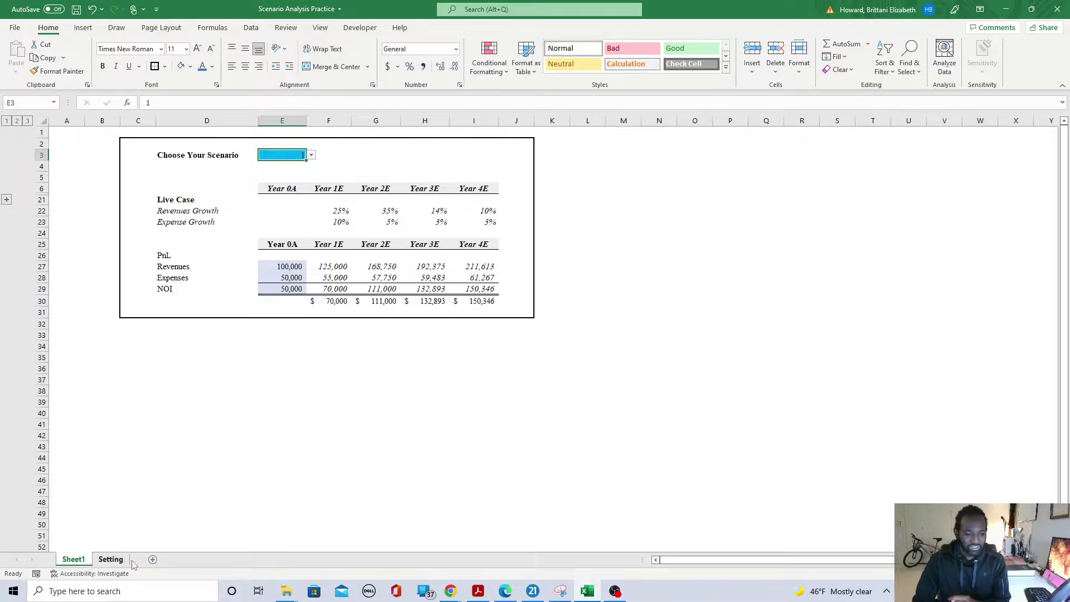
Add a new blank worksheet between Sheet1 and Setting.
left_click(152, 559)
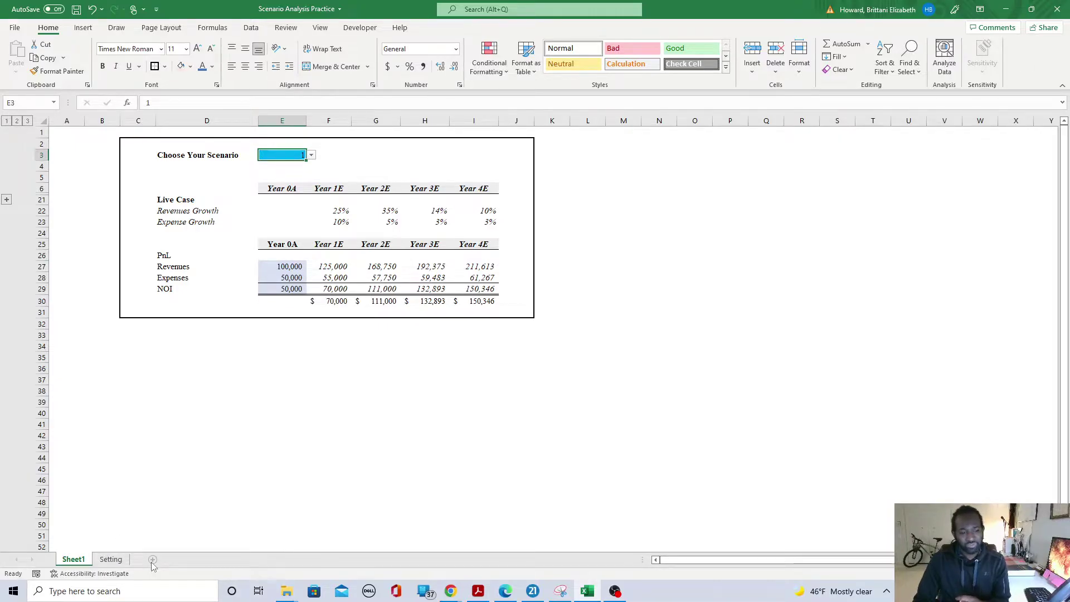
left_click(210, 166)
left_click(196, 180)
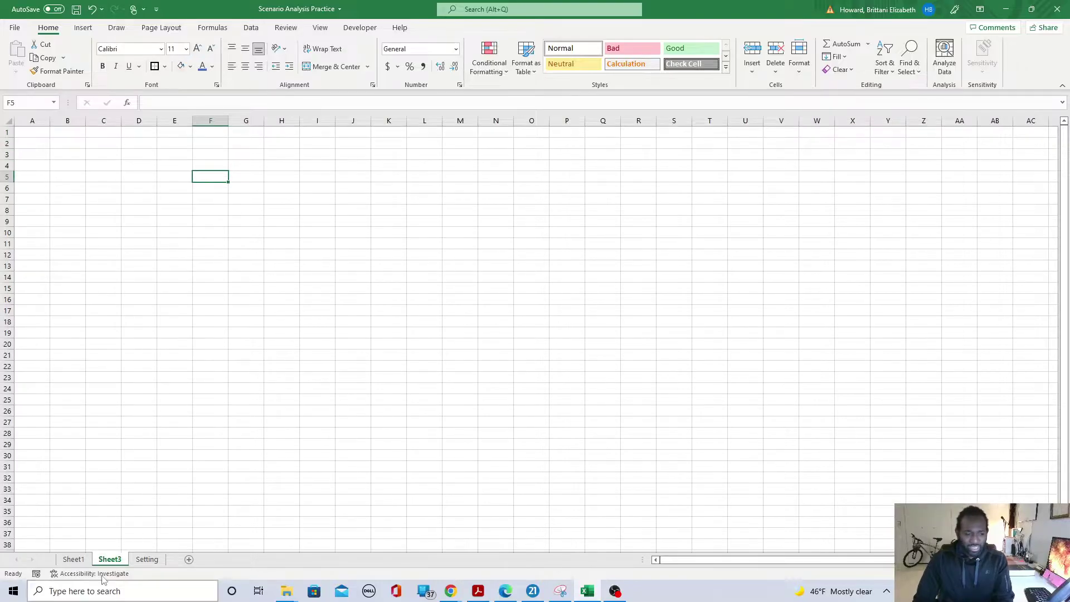
Copy the PnL, Revenues, Expenses and NOI labels from Sheet1 into Sheet3 starting at E11.
left_click(74, 560)
left_click_drag(167, 256, 177, 287)
key("ctrl+c")
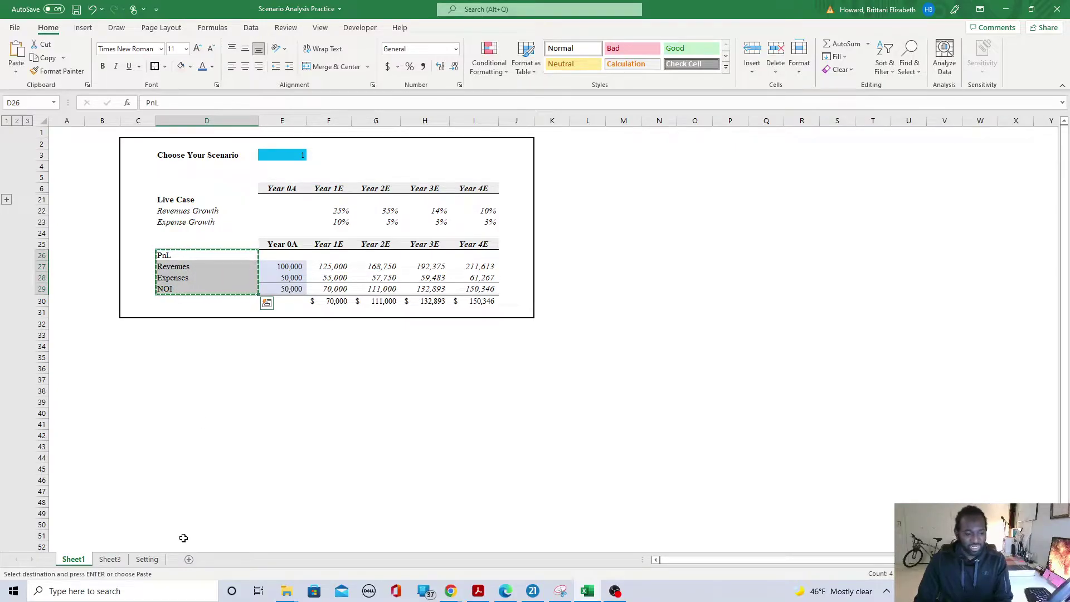
left_click(110, 560)
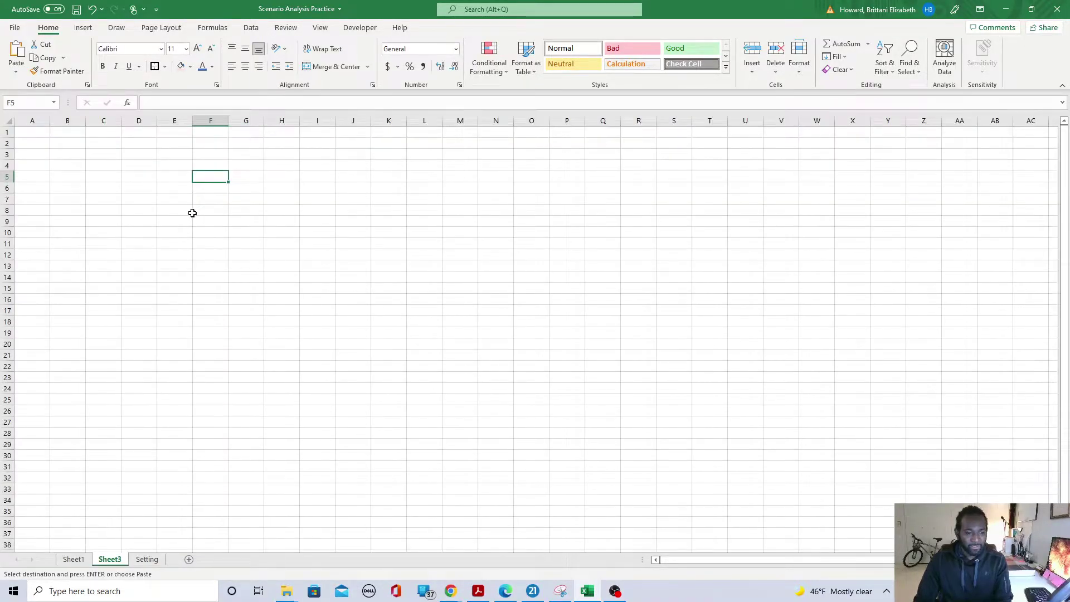
left_click(172, 264)
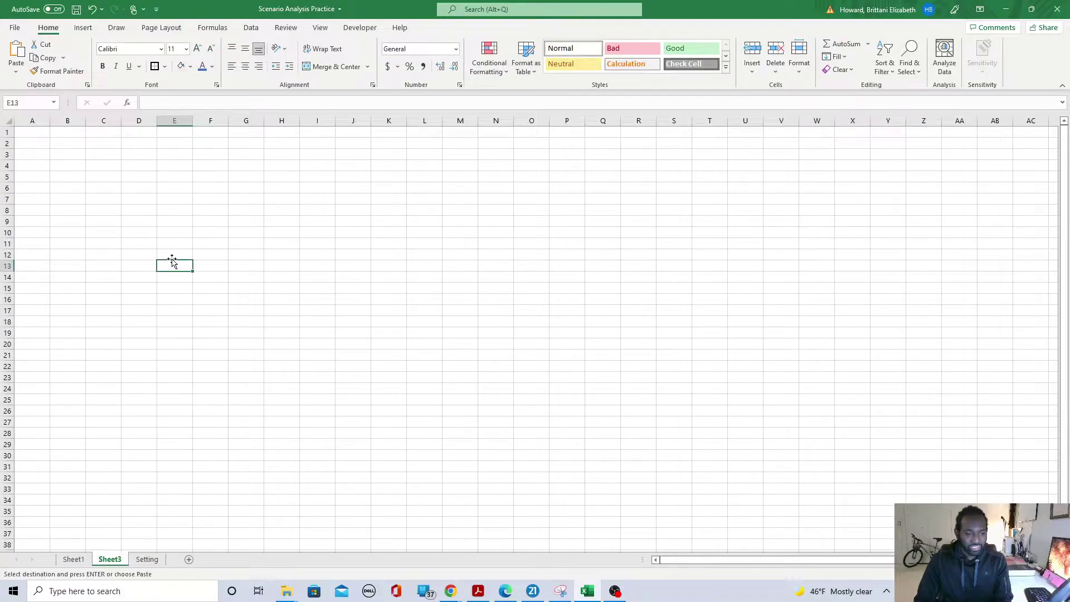
left_click(172, 241)
key("ctrl+v")
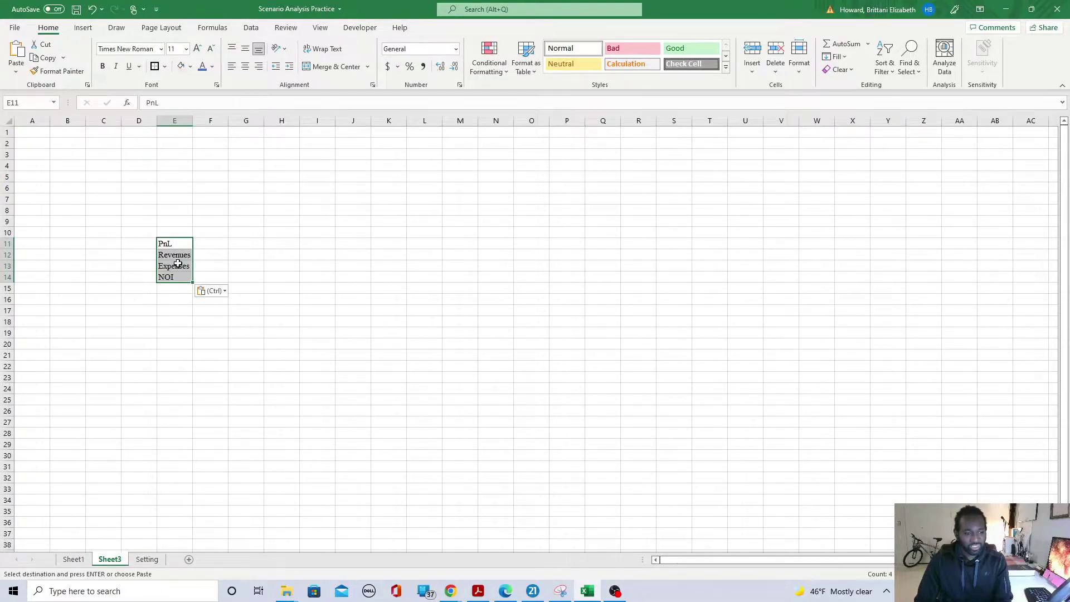
Copy the Year 0A column from Sheet1's PnL into Sheet3 at F10:F14, aligned with its labels, and check the NOI formula.
left_click(212, 247)
left_click(74, 559)
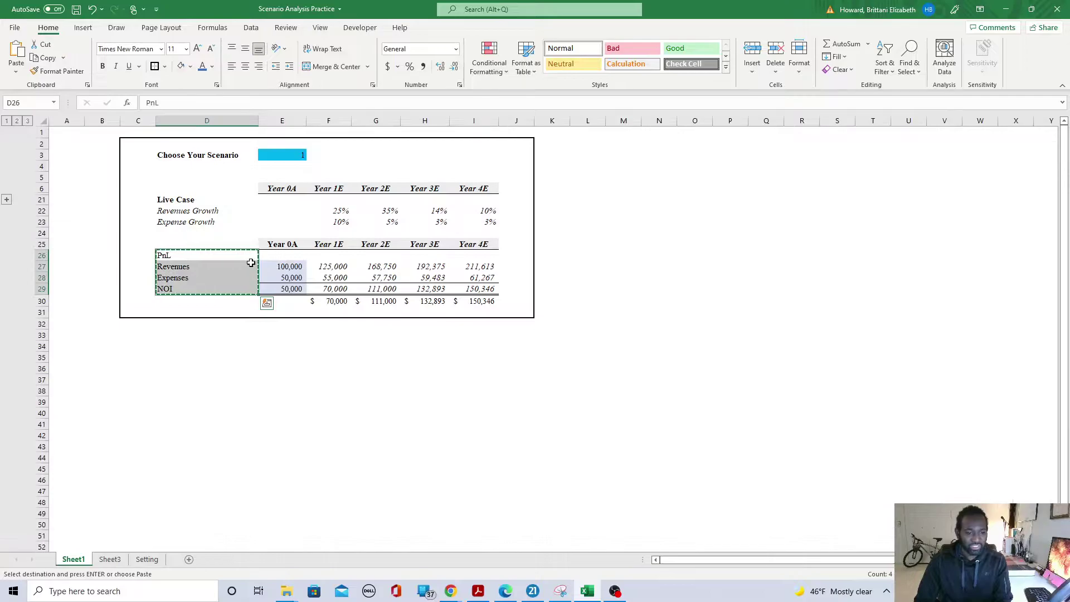
left_click_drag(288, 243, 290, 289)
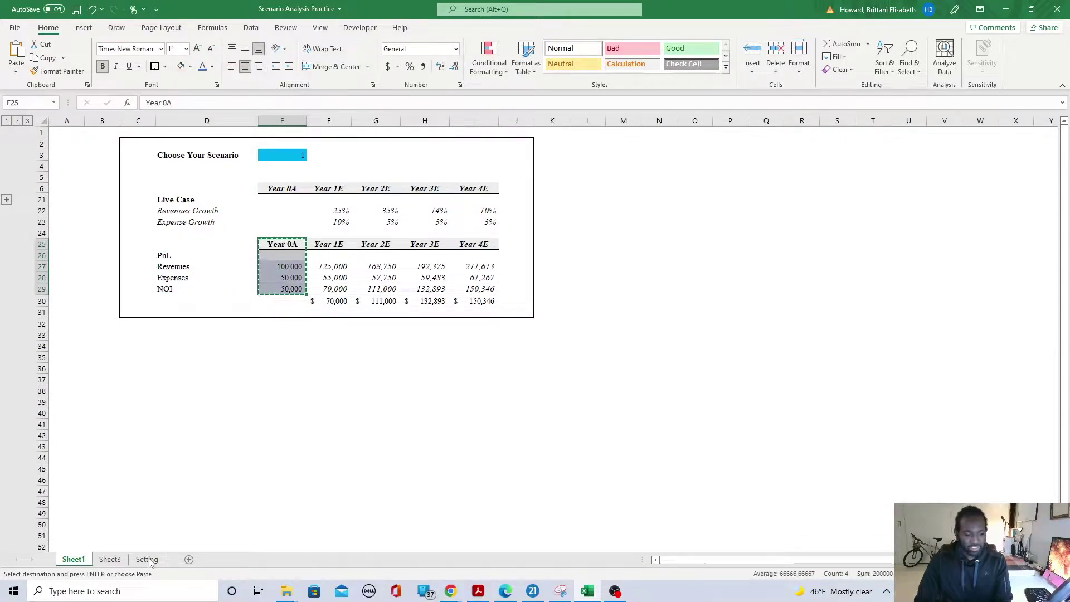
left_click(134, 559)
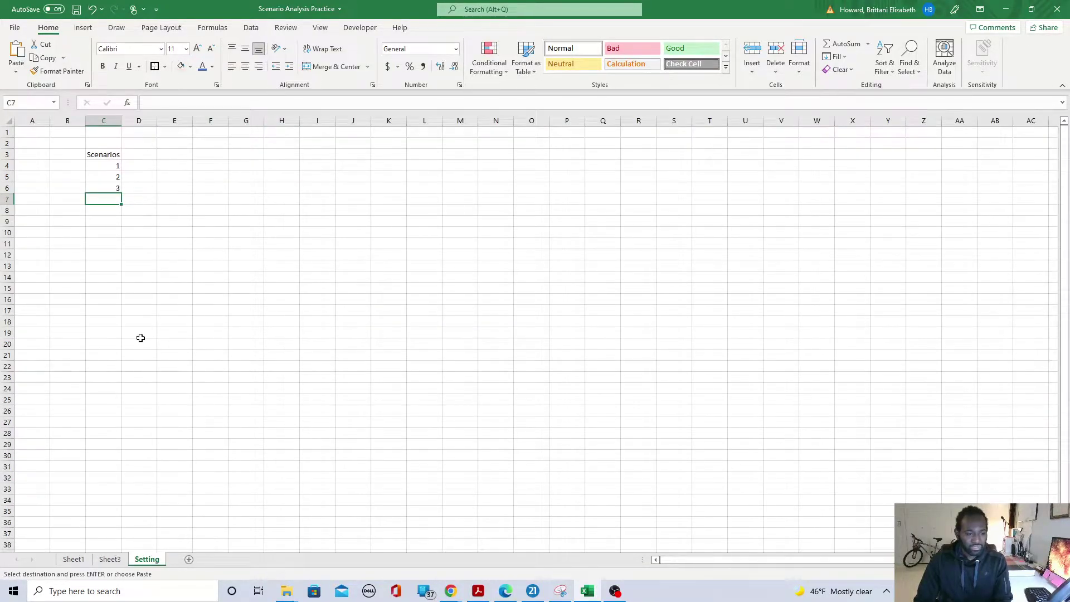
left_click(110, 559)
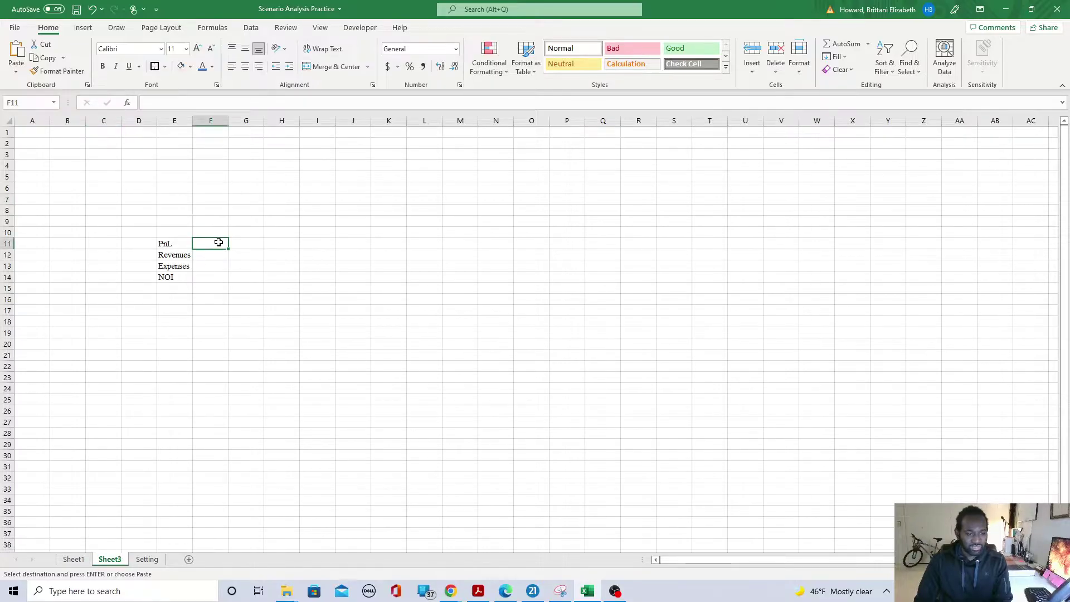
key("ctrl+v")
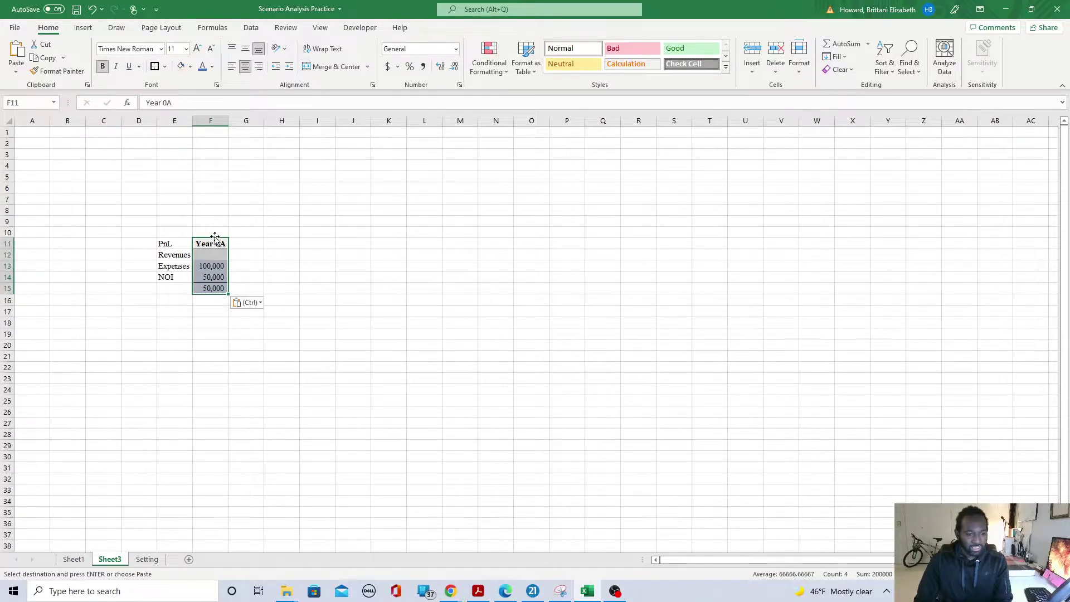
left_click_drag(215, 236, 220, 233)
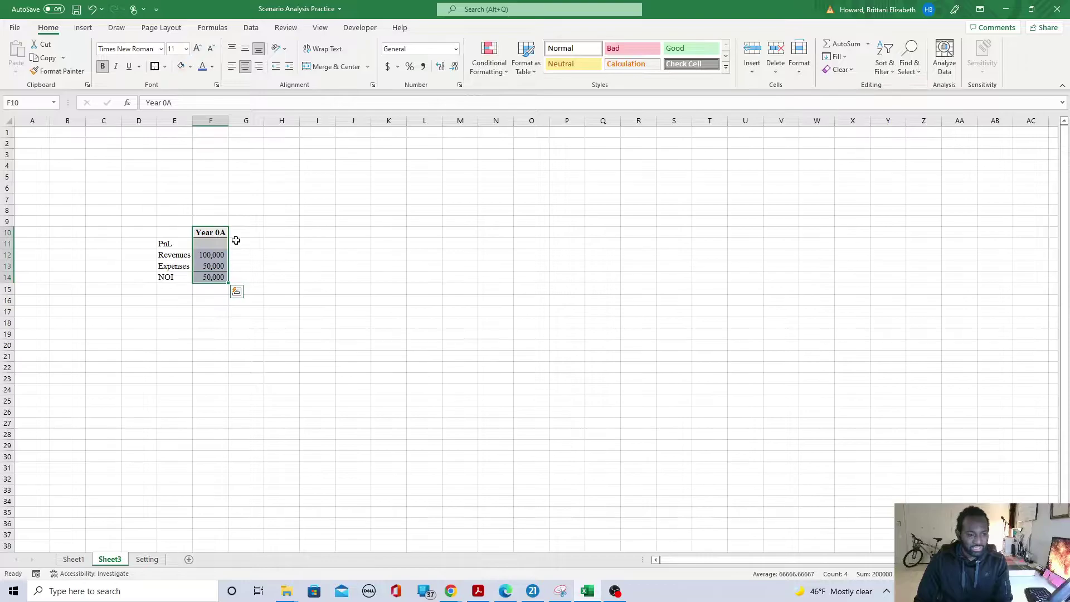
double_click(215, 277)
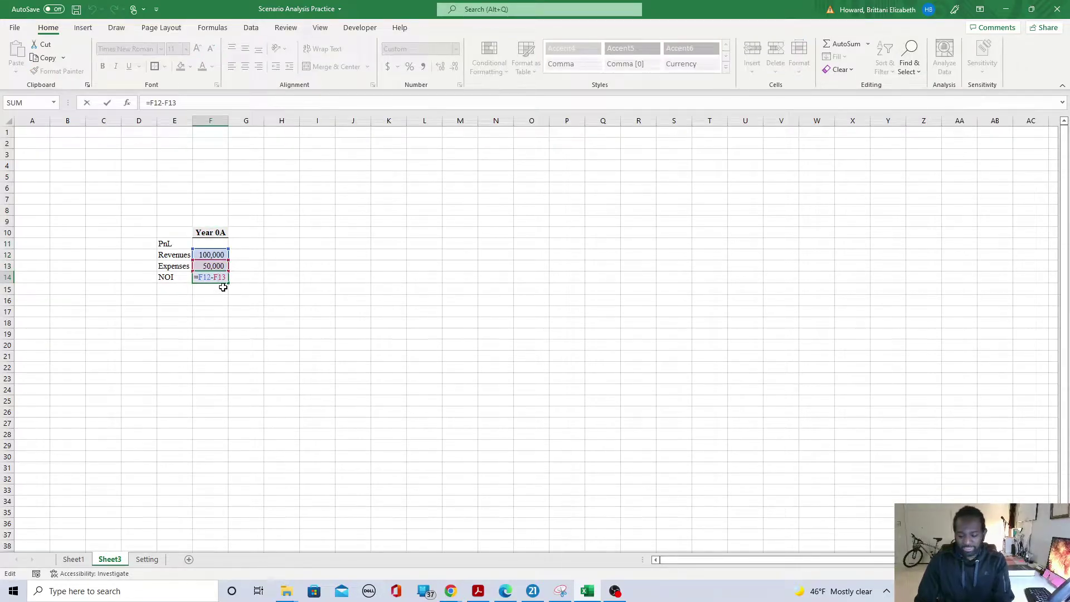
key("Return")
Copy the Year 1E to Year 4E headings from Sheet1's PnL into Sheet3 at G10:J10.
left_click(224, 232)
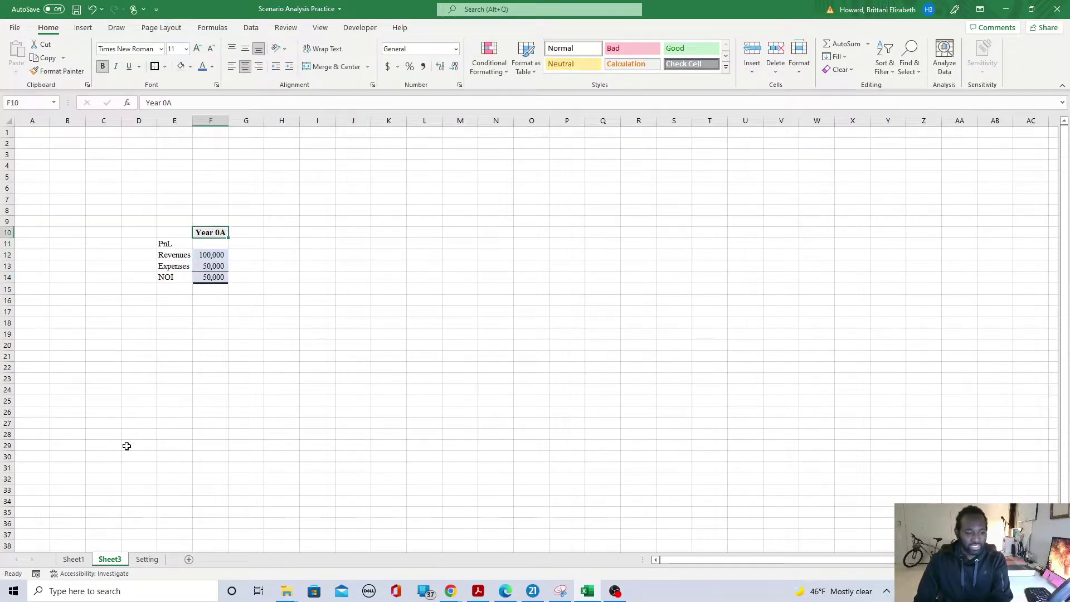
left_click(74, 559)
left_click_drag(333, 244, 485, 242)
key("ctrl+c")
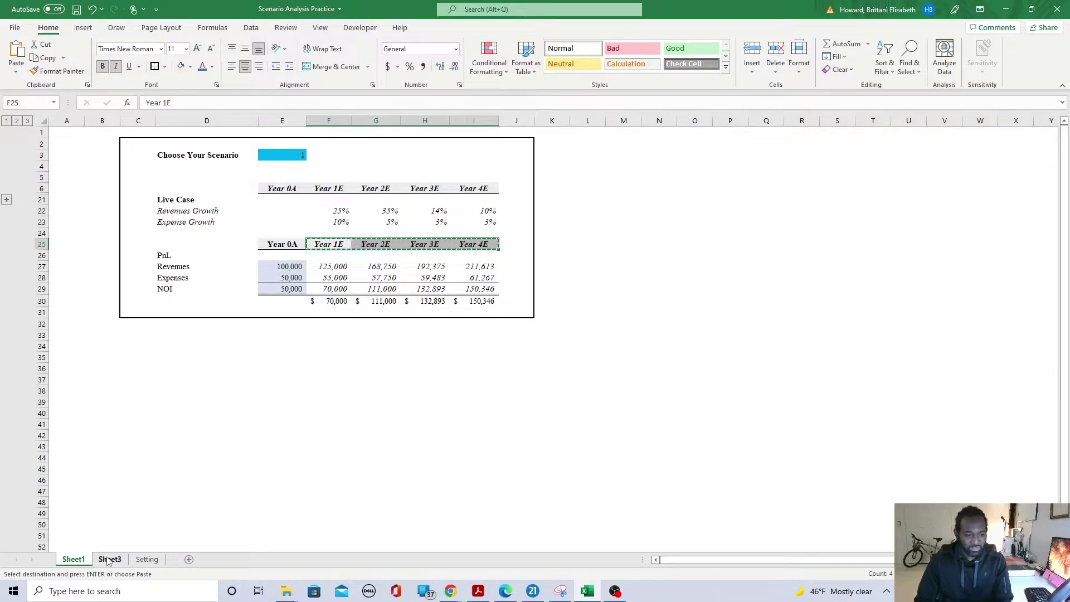
left_click(109, 559)
left_click(253, 232)
key("ctrl+v")
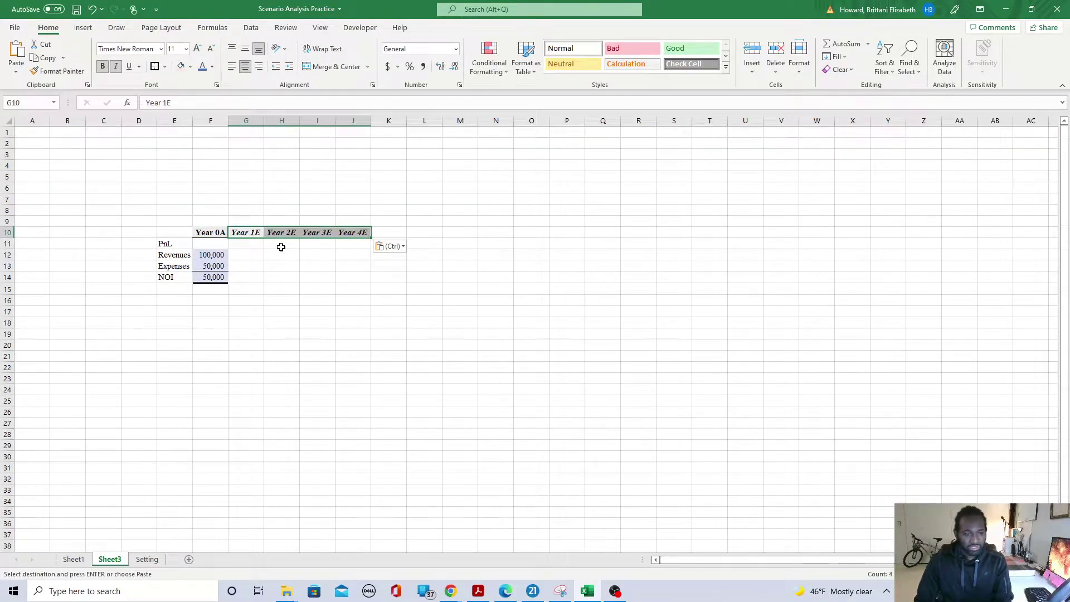
key("Down")
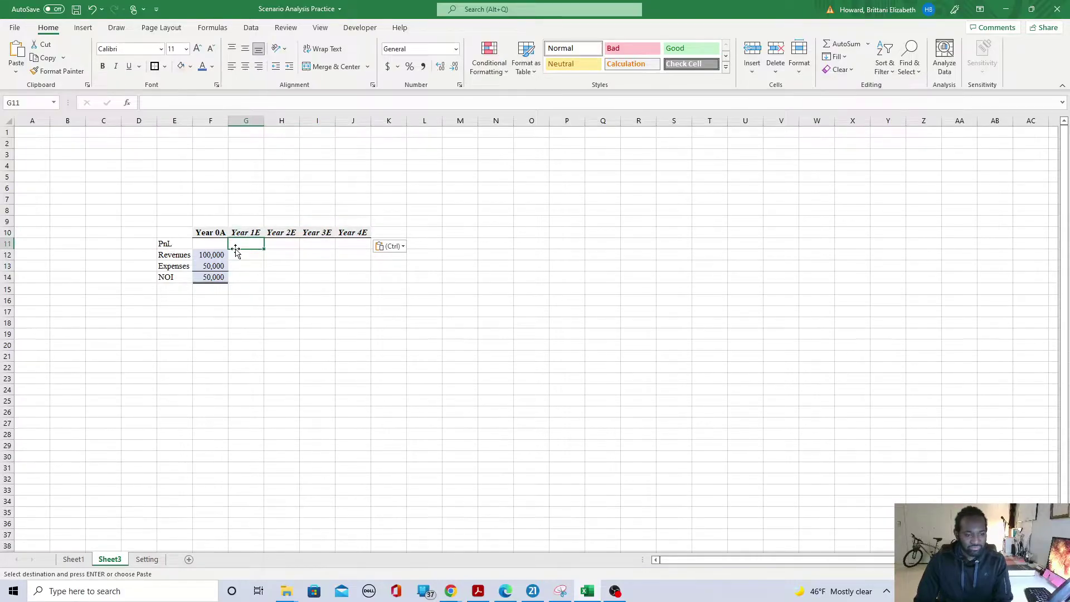
key("Down")
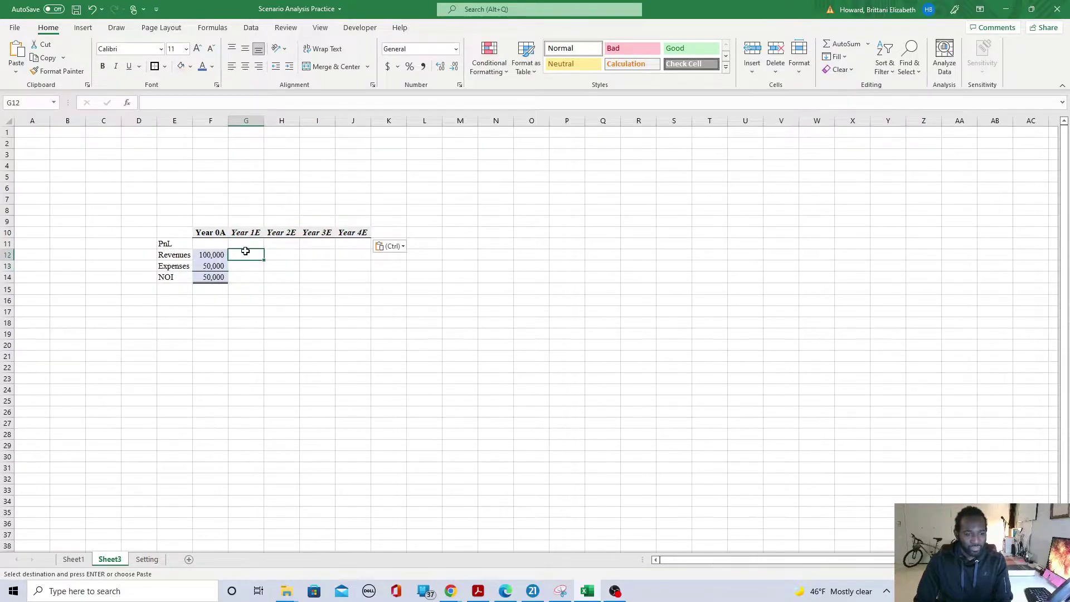
Copy the Live Case block with its revenues and expense growth rows from Sheet1 into Sheet3 at E5.
left_click(73, 559)
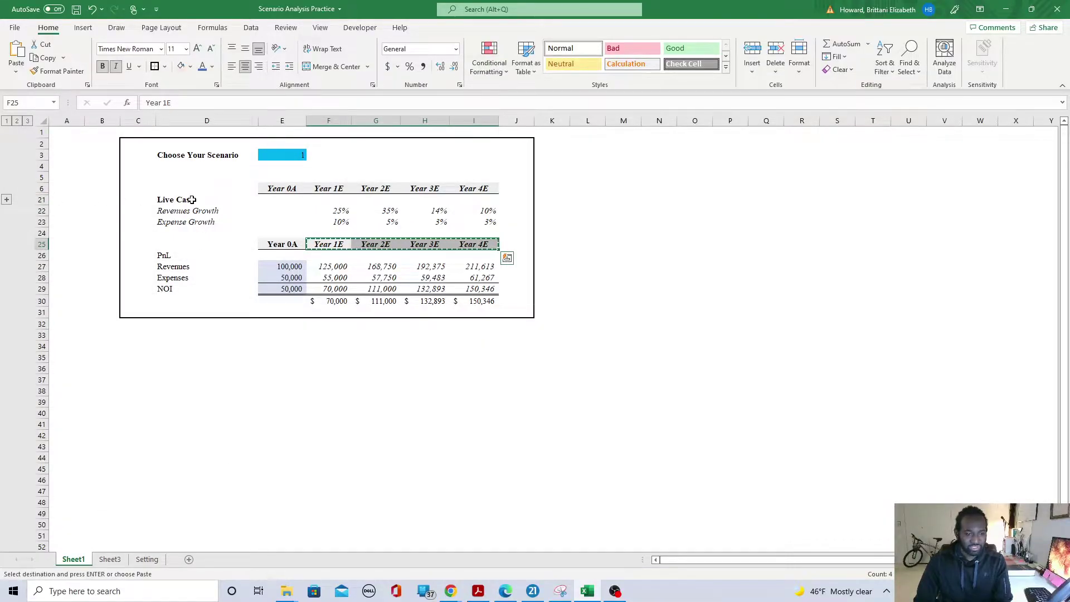
left_click_drag(171, 202, 494, 230)
key("ctrl+c")
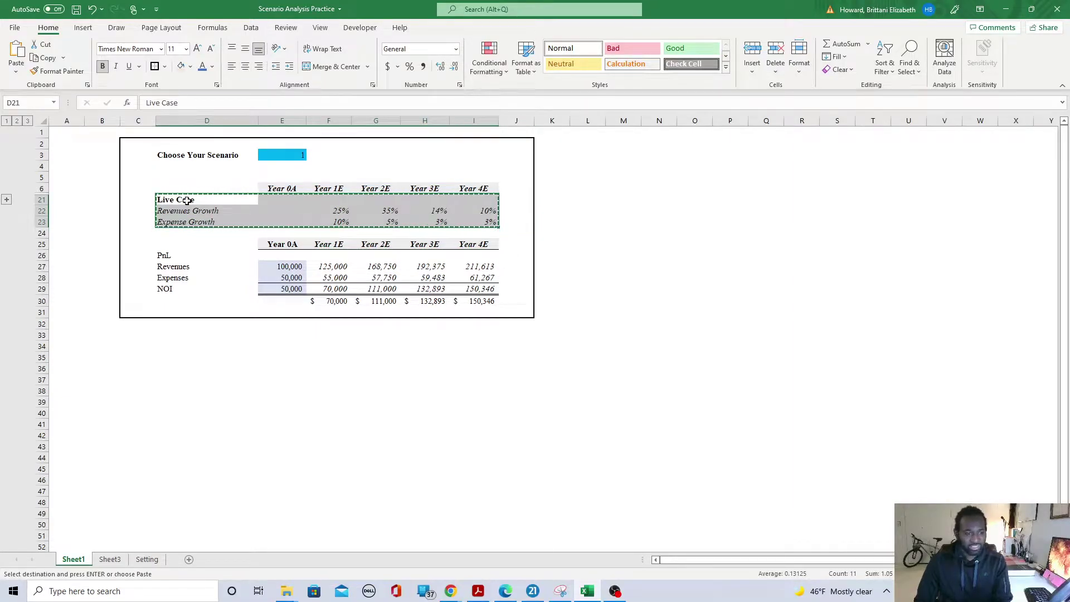
left_click(110, 559)
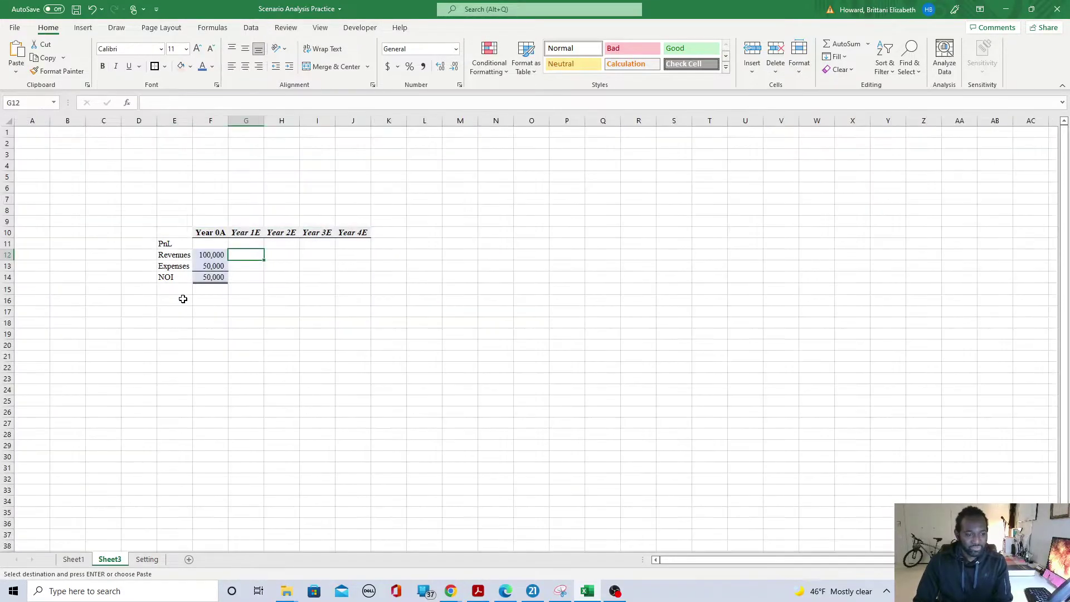
left_click(175, 176)
key("ctrl+v")
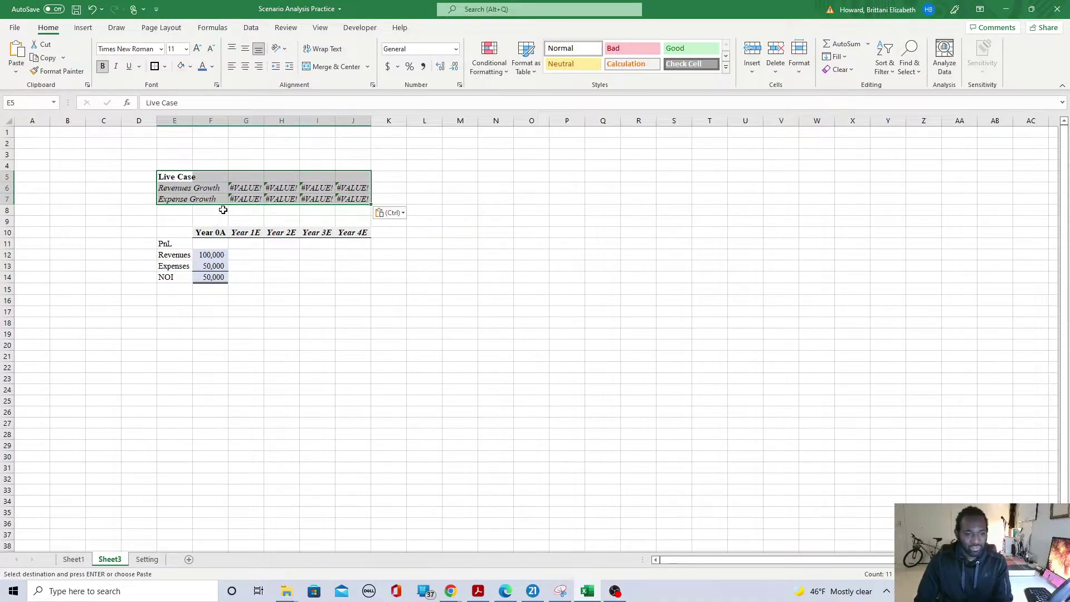
Clear the pasted Live Case growth formulas in G6:J7, keeping the row labels.
left_click(237, 188)
left_click_drag(245, 187, 361, 194)
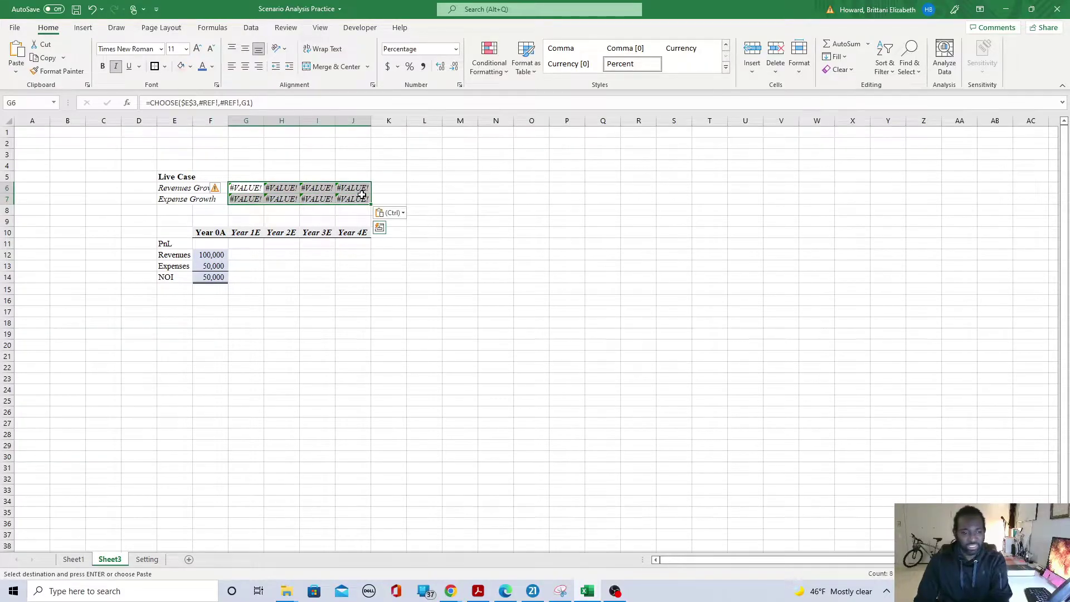
key("Delete")
left_click(460, 199)
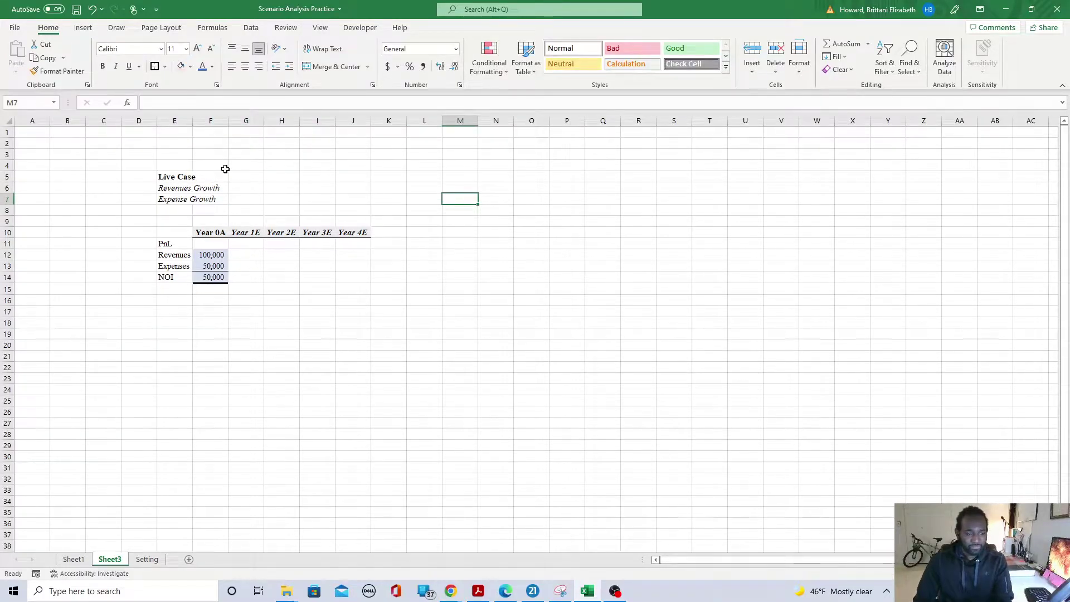
Widen column E to fit the growth labels and insert four blank rows above the Live Case block.
left_click_drag(192, 121, 239, 122)
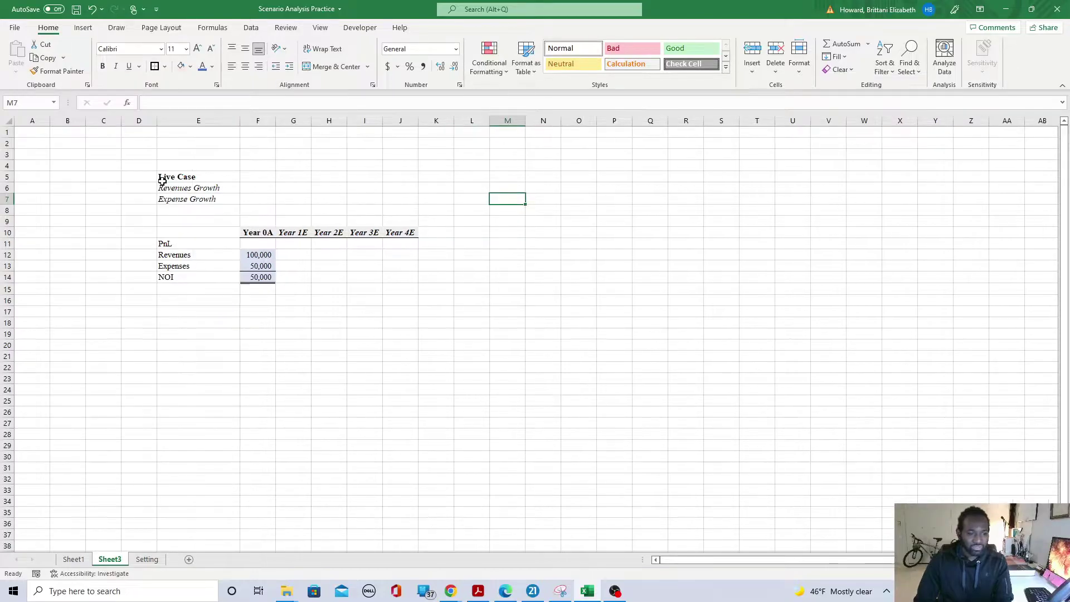
left_click_drag(6, 166, 2, 94)
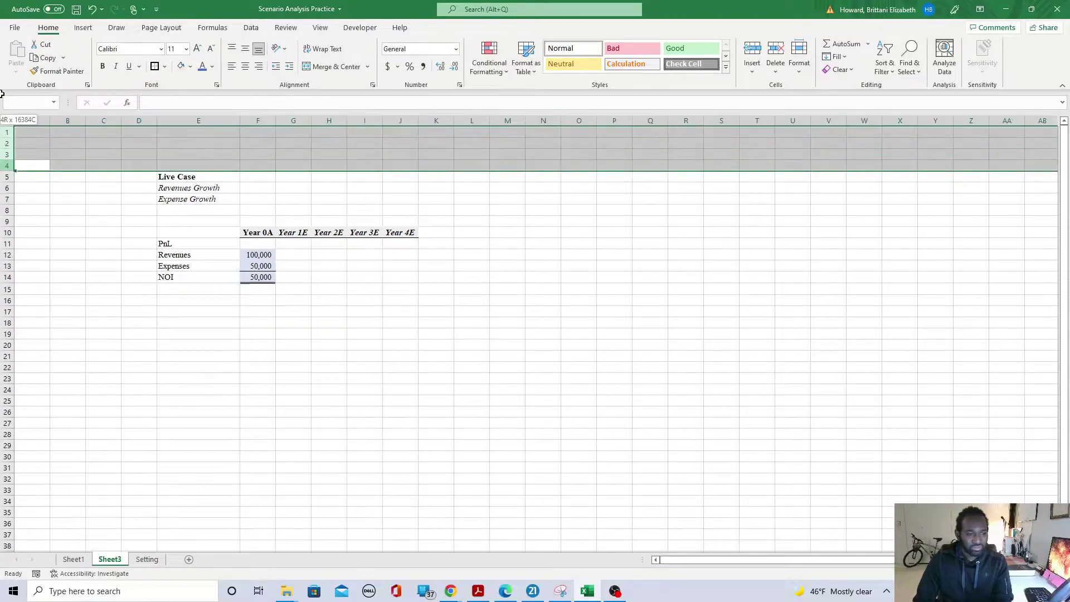
right_click(267, 166)
left_click(304, 260)
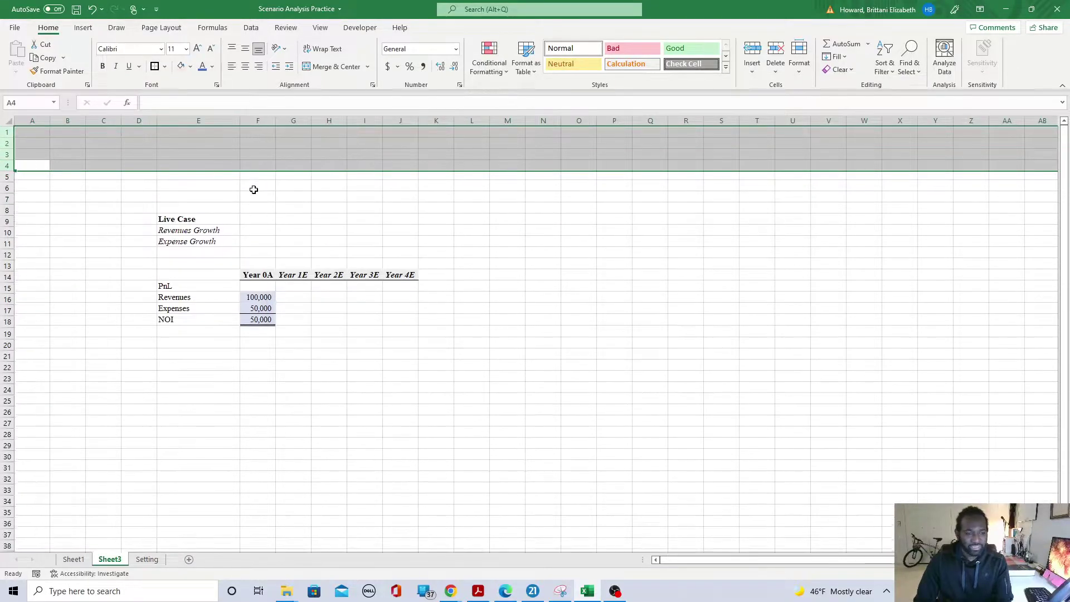
Insert four more blank rows at the top of Sheet3, above the Live Case block.
right_click(100, 148)
left_click(129, 232)
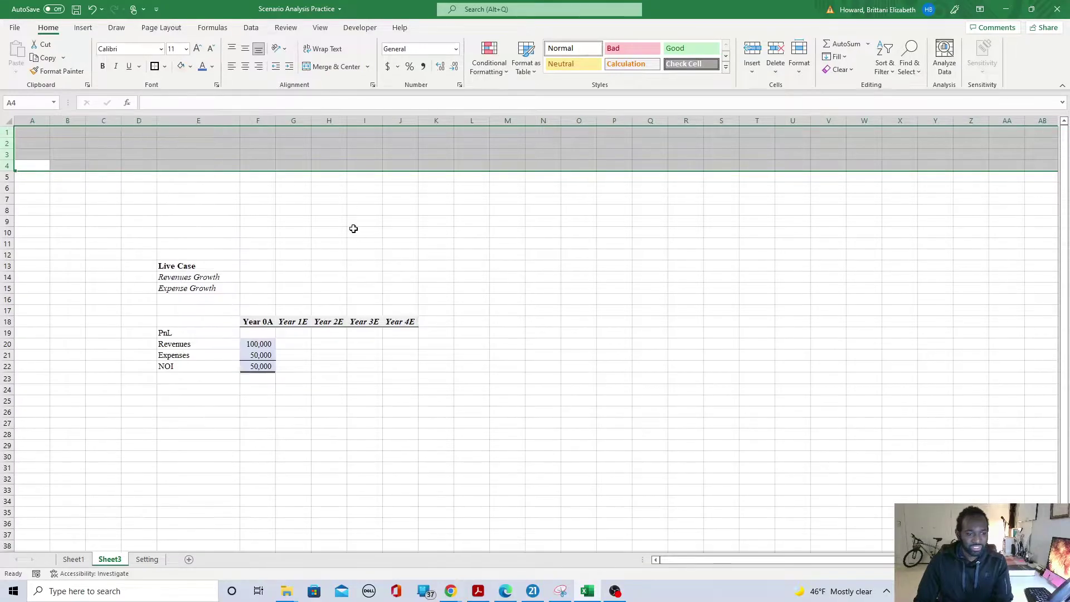
left_click(348, 201)
Expand the collapsed assumption rows in Sheet1 and copy the three-scenario block with its year headings, D6:I18.
left_click(74, 559)
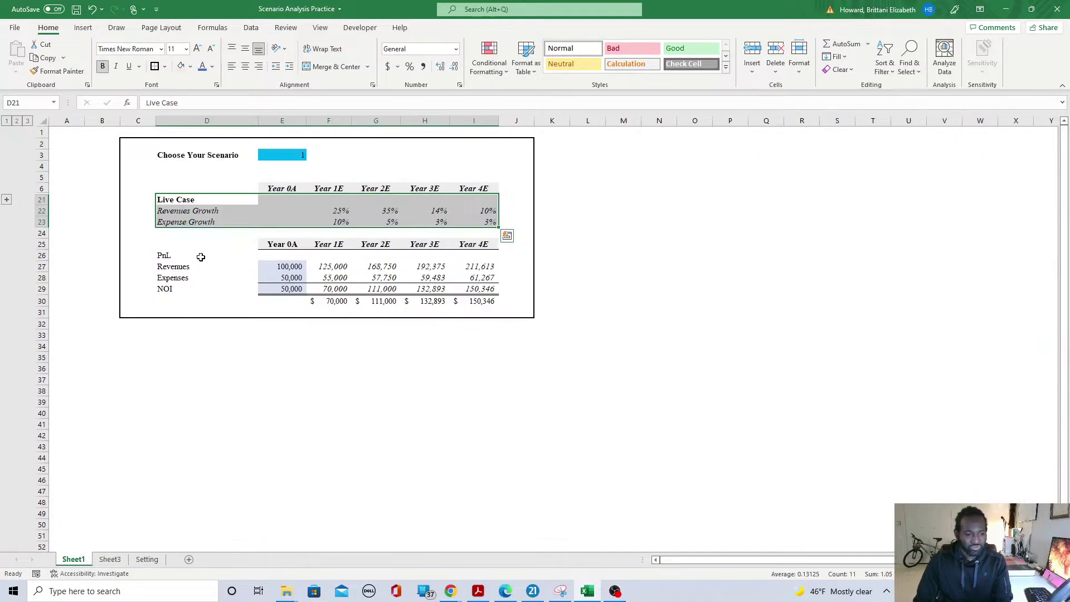
left_click(7, 199)
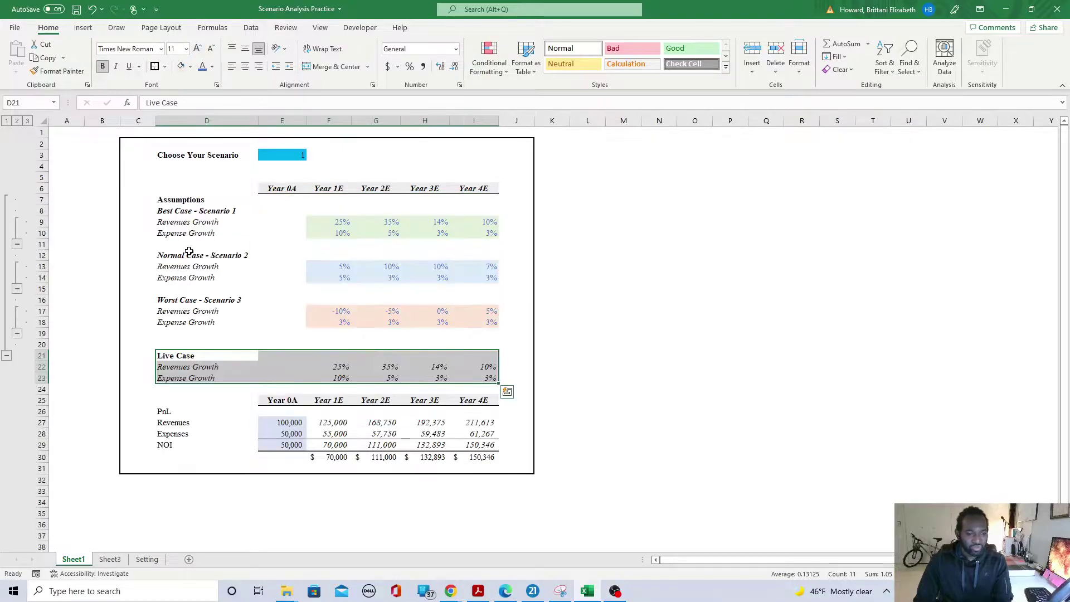
left_click_drag(170, 202, 198, 321)
key("ctrl+c")
left_click(367, 276)
left_click_drag(174, 202, 480, 337)
left_click_drag(164, 189, 487, 322)
key("ctrl+c")
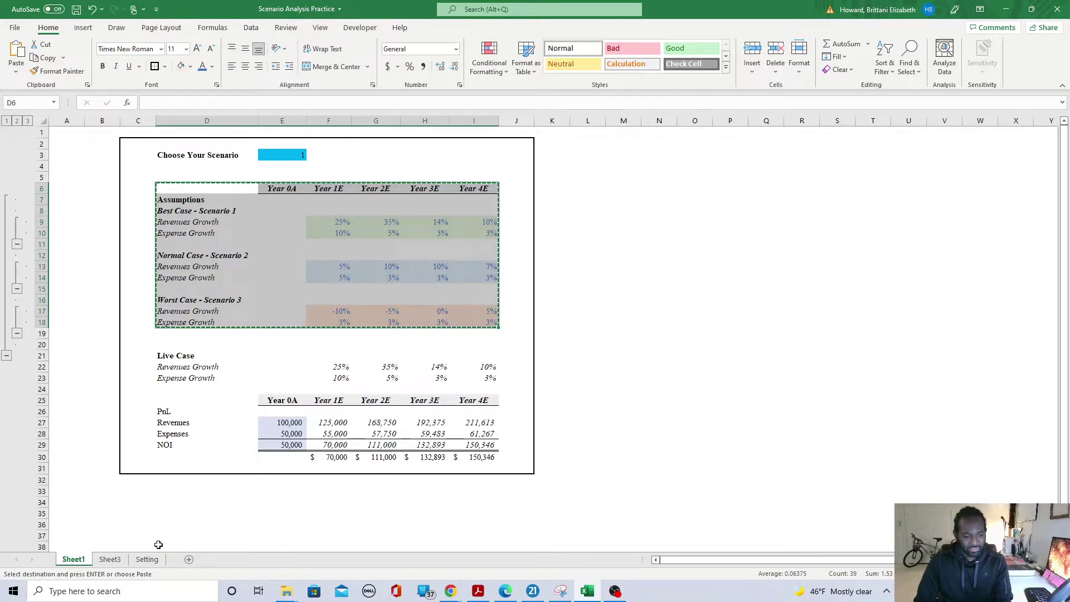
Try pasting the assumptions block into Sheet3 at E2, then undo the paste.
left_click(110, 559)
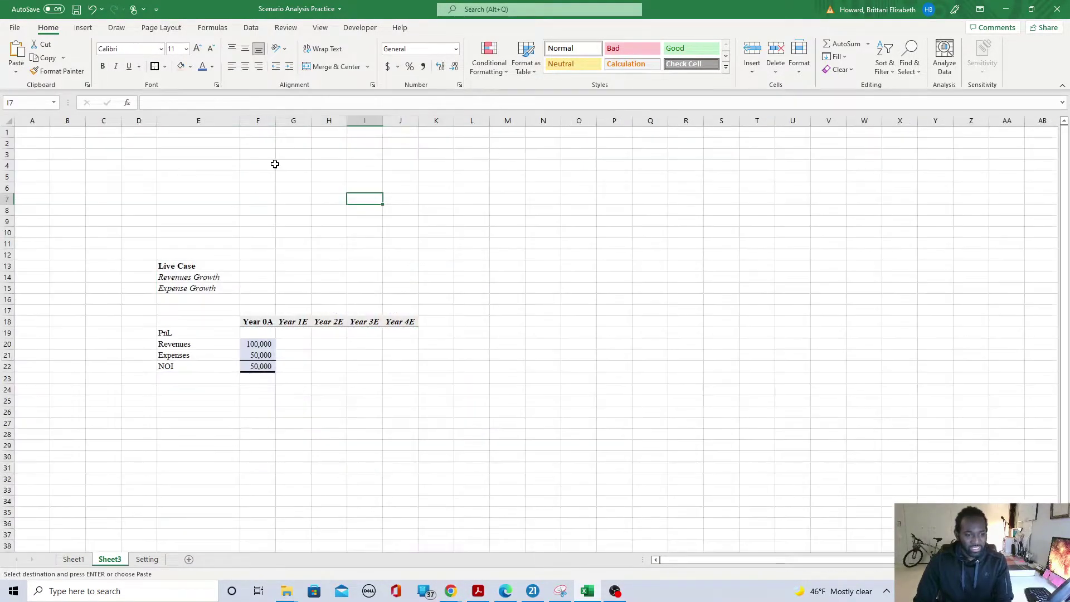
left_click(171, 143)
right_click(171, 143)
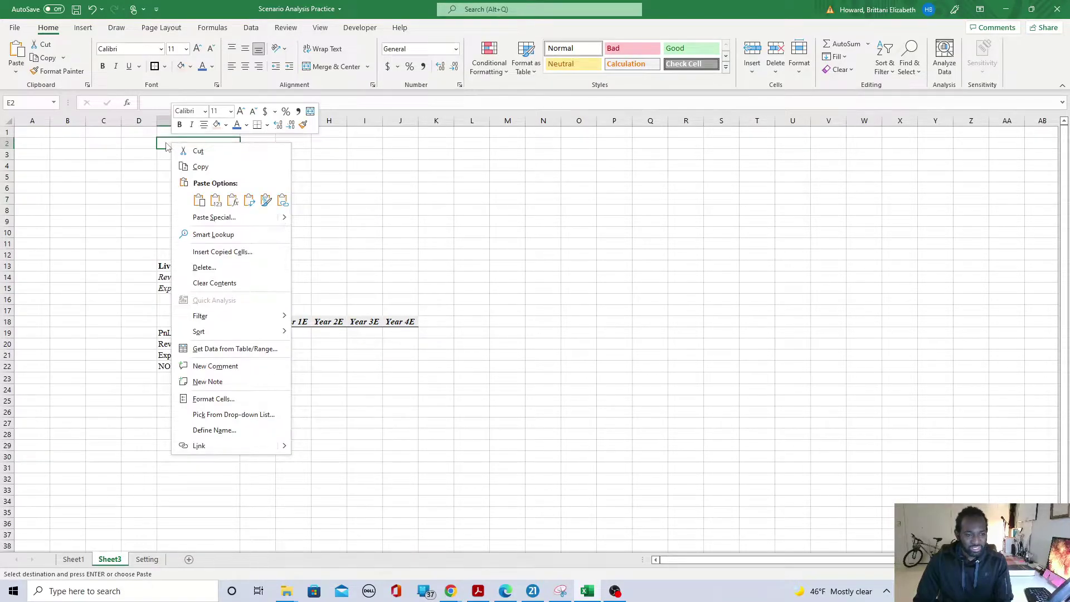
left_click(165, 144)
key("ctrl+v")
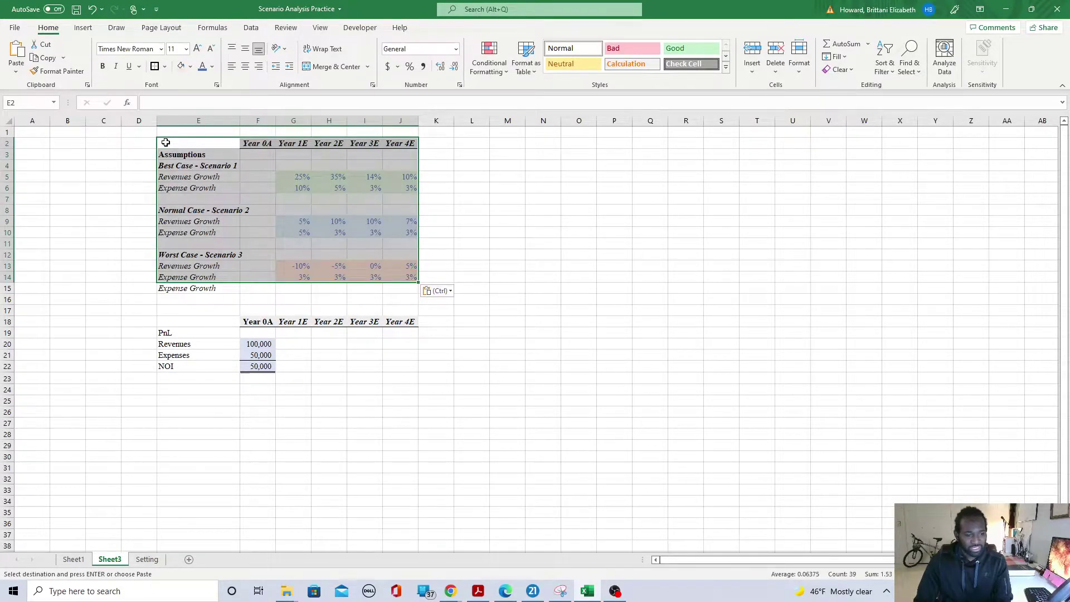
key("ctrl+z")
key("Escape")
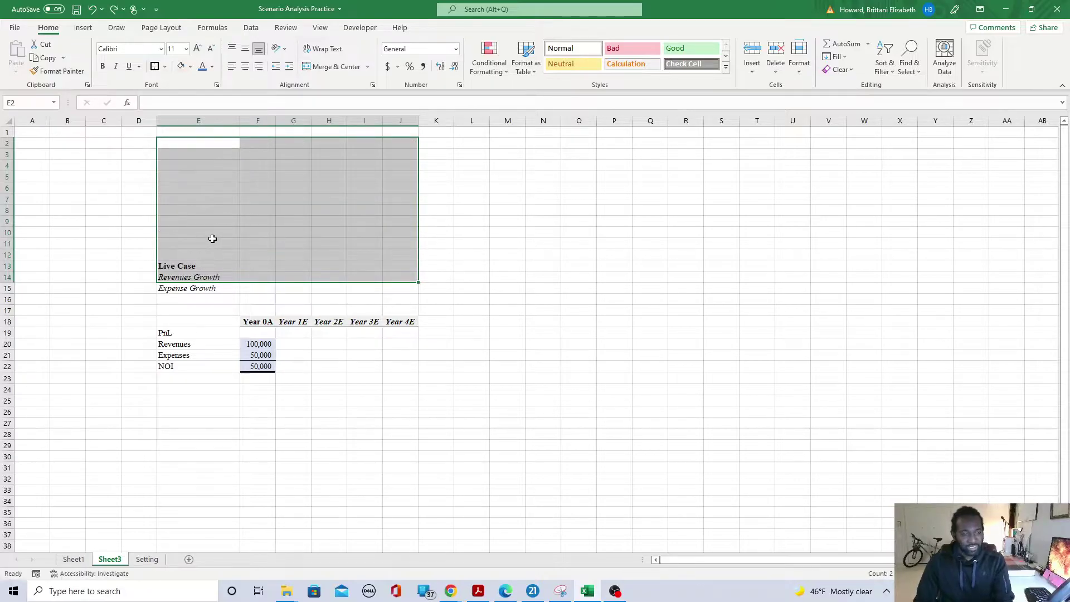
Insert five blank rows in Sheet3 at rows 2 to 6 to make room above the Live Case block.
left_click(198, 199)
left_click_drag(7, 143, 7, 189)
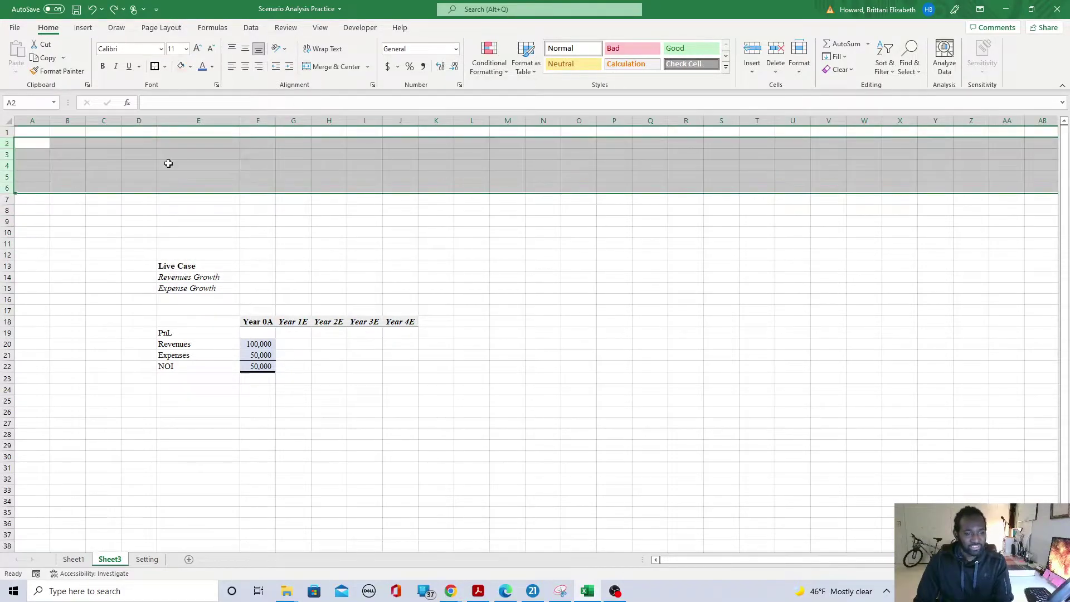
right_click(169, 163)
left_click(223, 254)
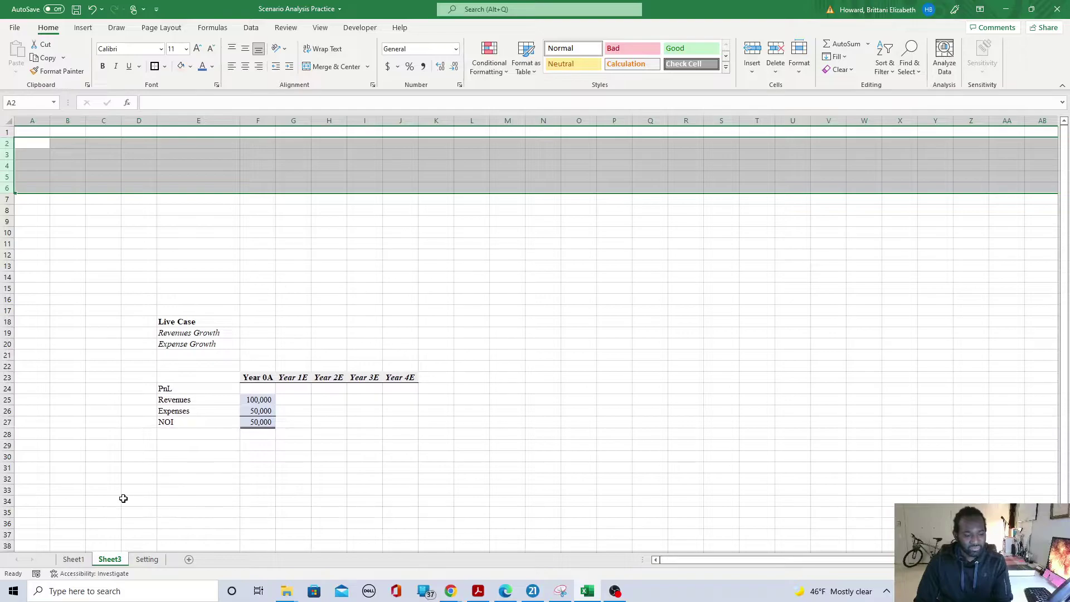
Copy the assumptions block D6:I18 from Sheet1 into Sheet3 at E2 and widen columns J and F.
left_click(73, 561)
key("ctrl+c")
left_click(110, 559)
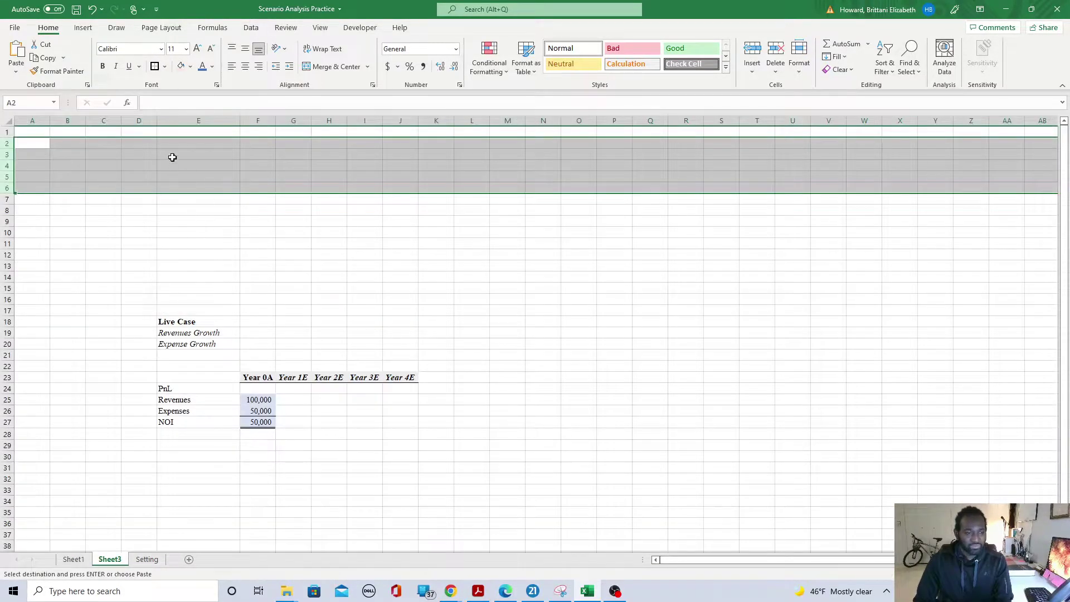
left_click(172, 143)
key("ctrl+v")
left_click(472, 243)
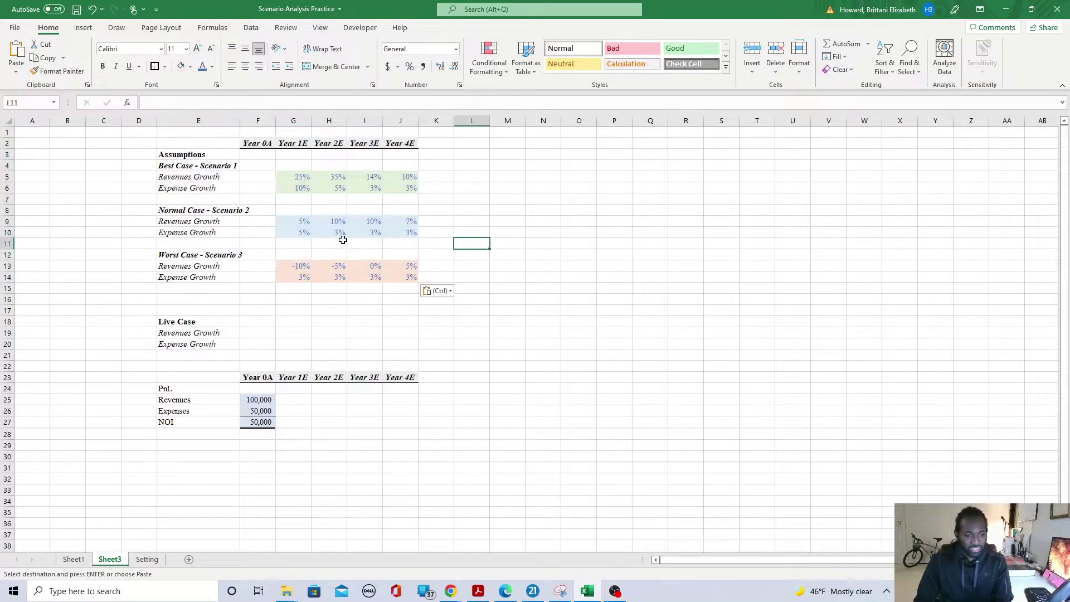
left_click_drag(418, 121, 450, 121)
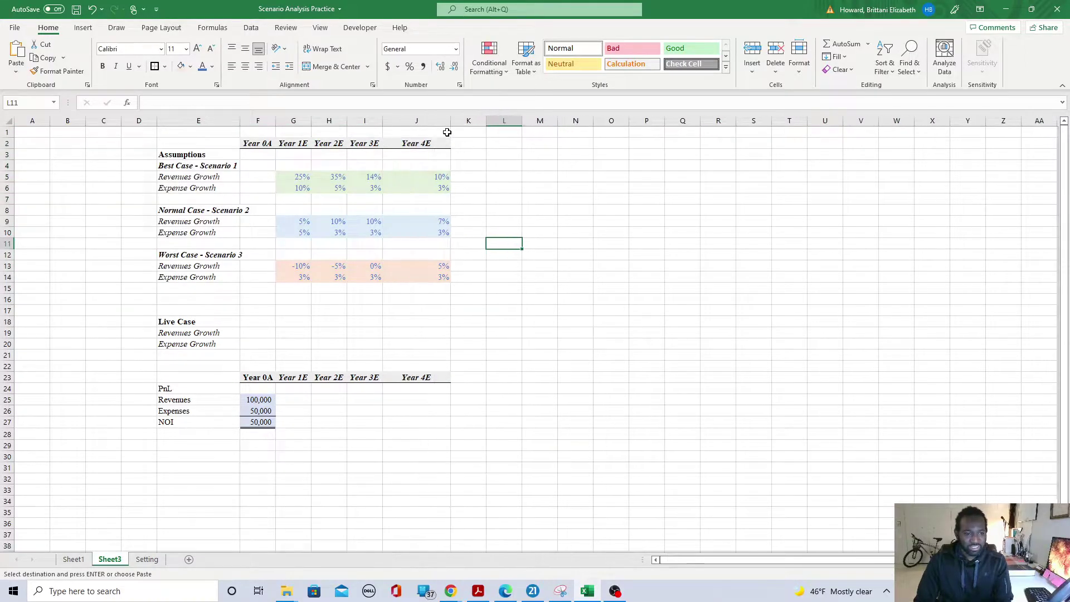
left_click_drag(275, 126, 287, 126)
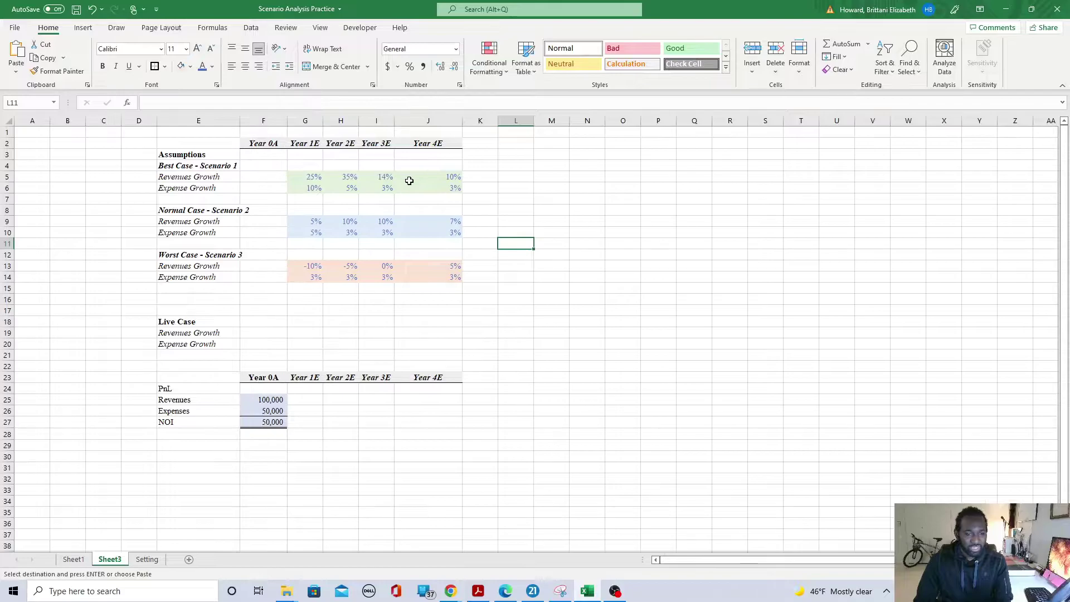
Fill the empty Live Case growth cells G19:J20 with light grey.
left_click_drag(299, 330, 452, 342)
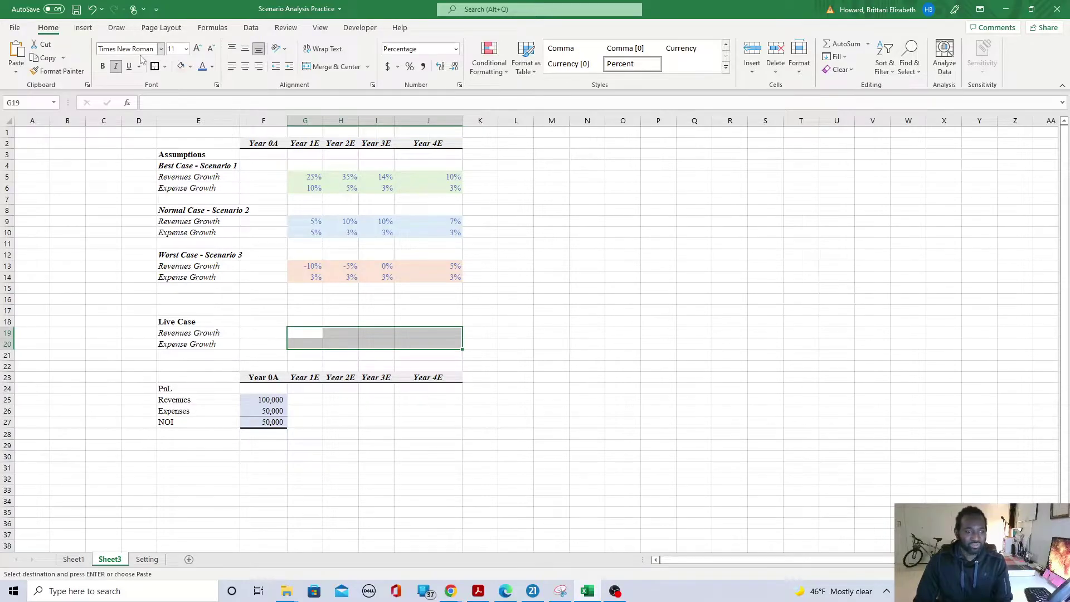
left_click(190, 67)
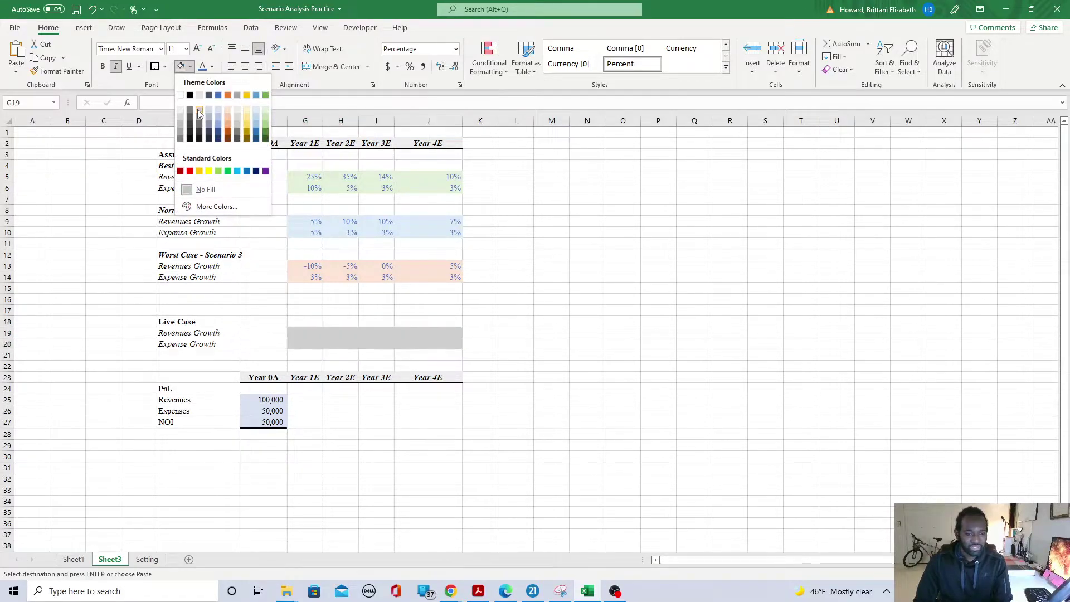
left_click(180, 115)
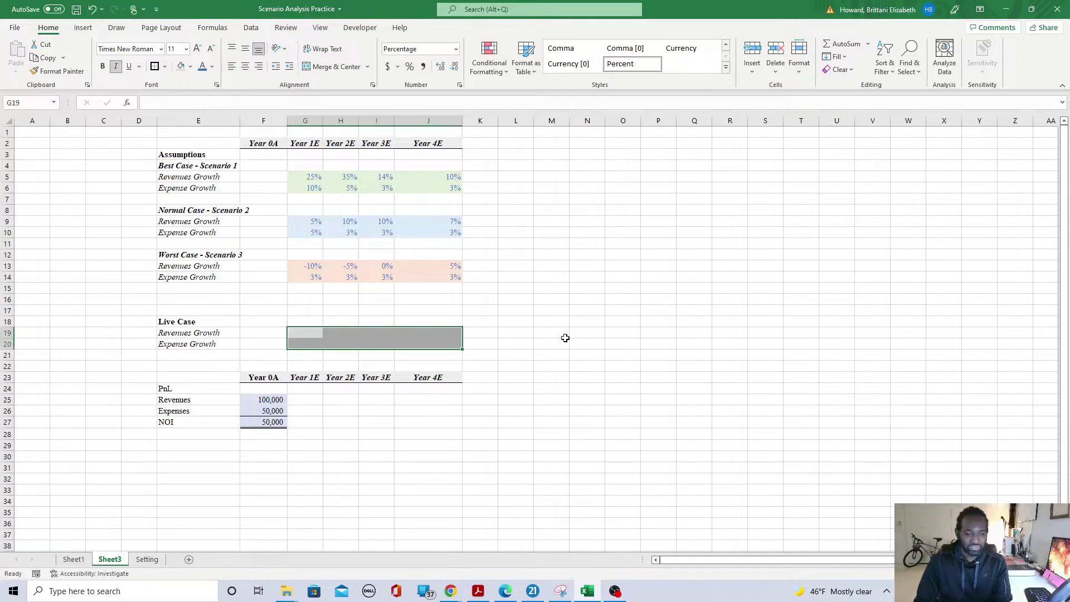
left_click(552, 333)
left_click_drag(305, 332, 425, 338)
left_click(547, 339)
left_click(304, 334)
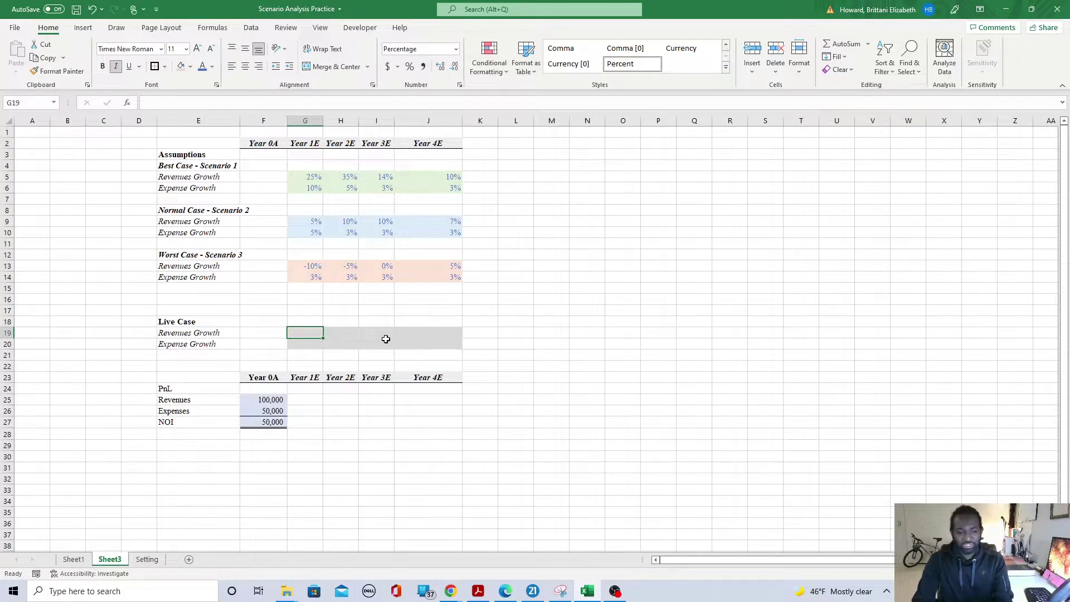
type("choo")
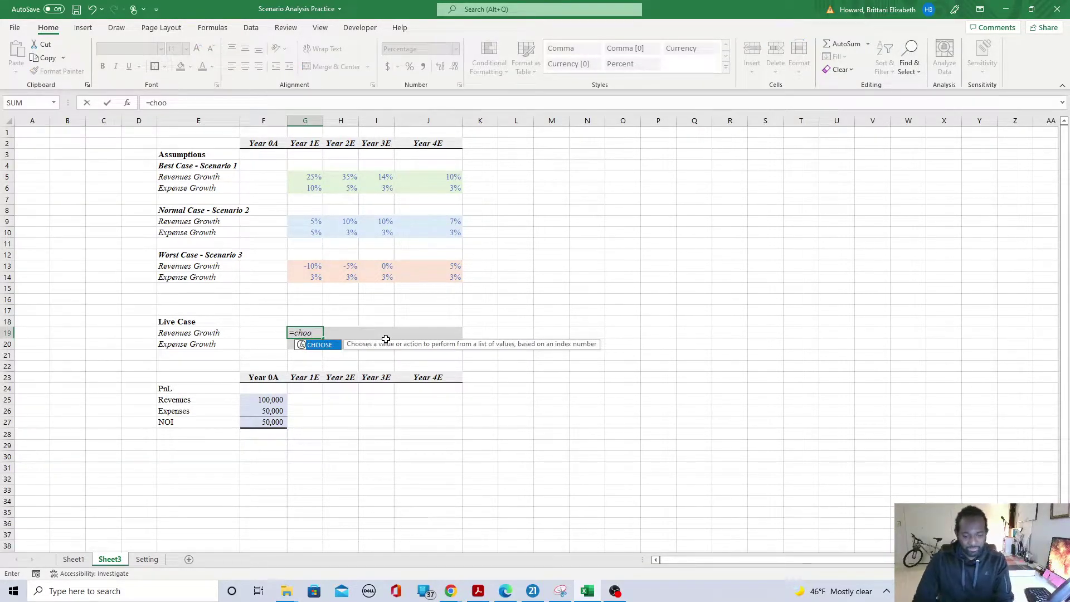
key("Escape")
left_click(516, 322)
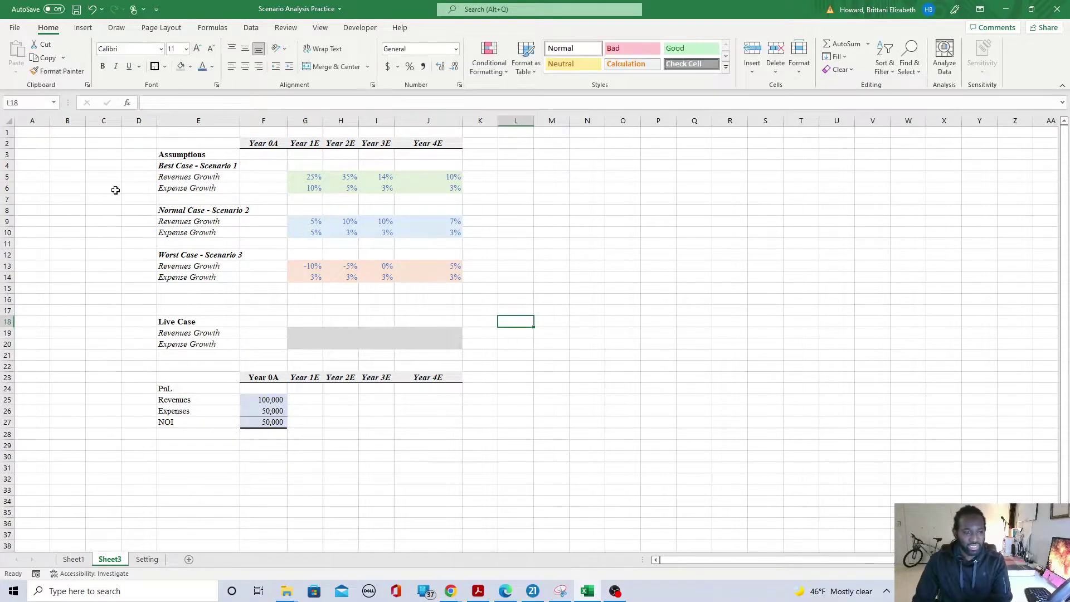
Insert two blank rows at the top of Sheet3, above the assumptions' year headings.
right_click(7, 134)
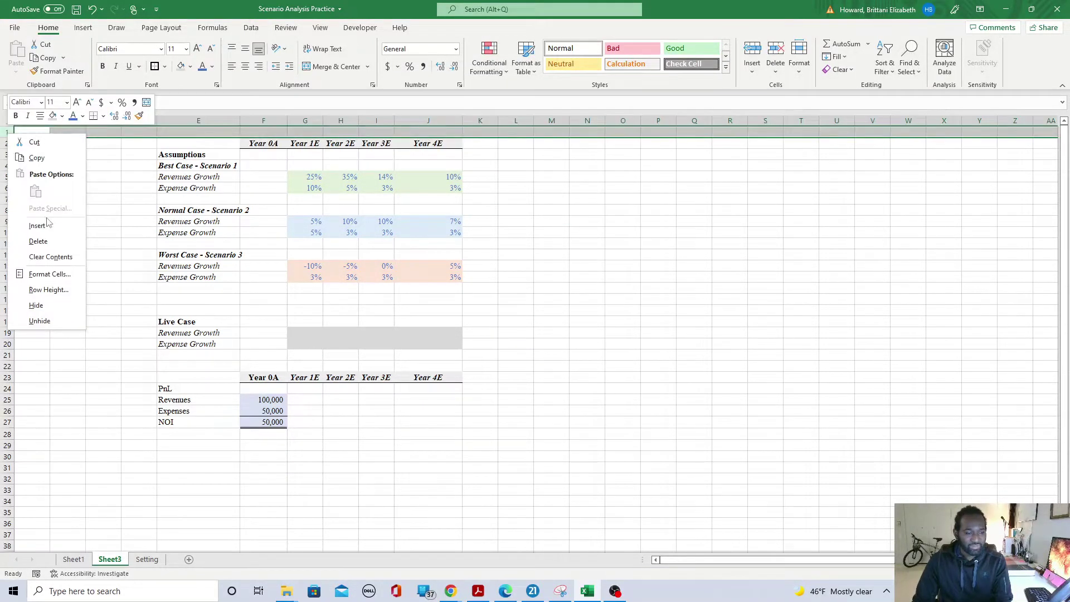
left_click(46, 225)
right_click(20, 132)
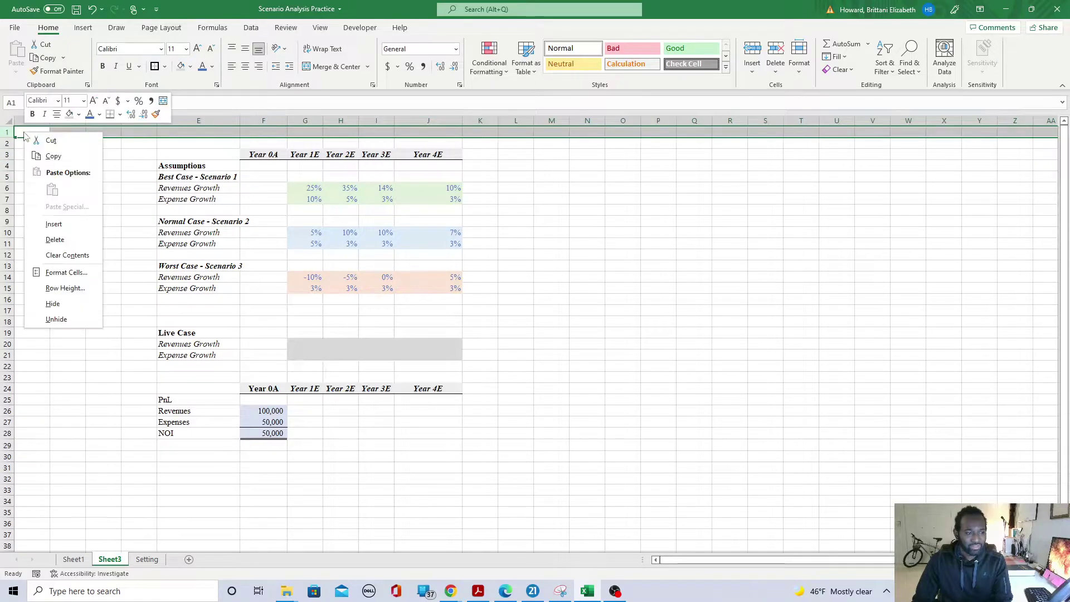
left_click(293, 152)
key("ctrl+shift+equal")
Enter the label "Choose Your Scenario" in E2 and the scenario number 1 in F2.
left_click(188, 143)
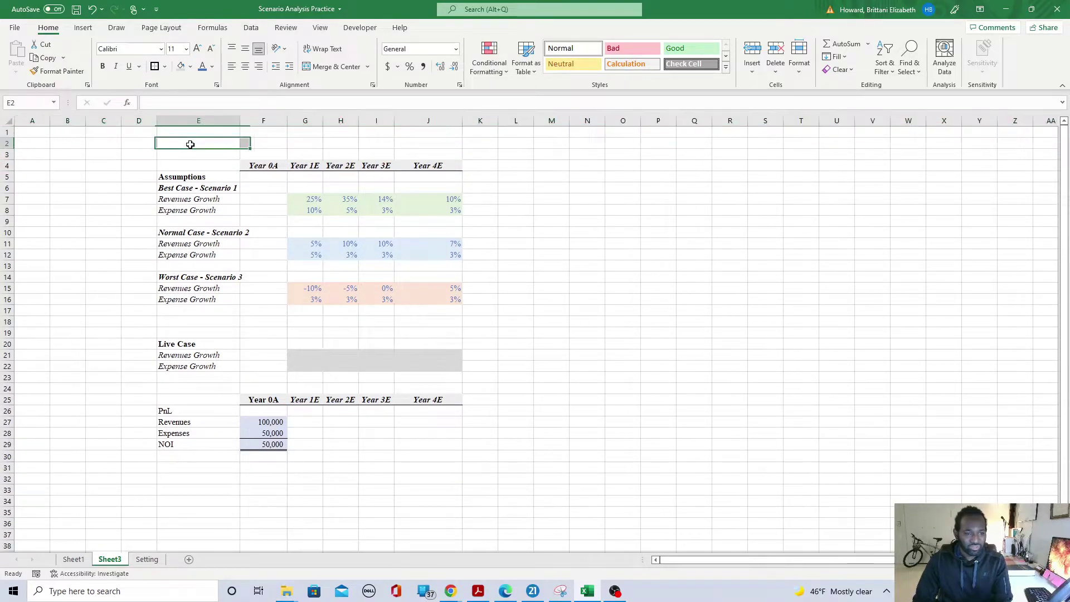
type("Choose Your Sc")
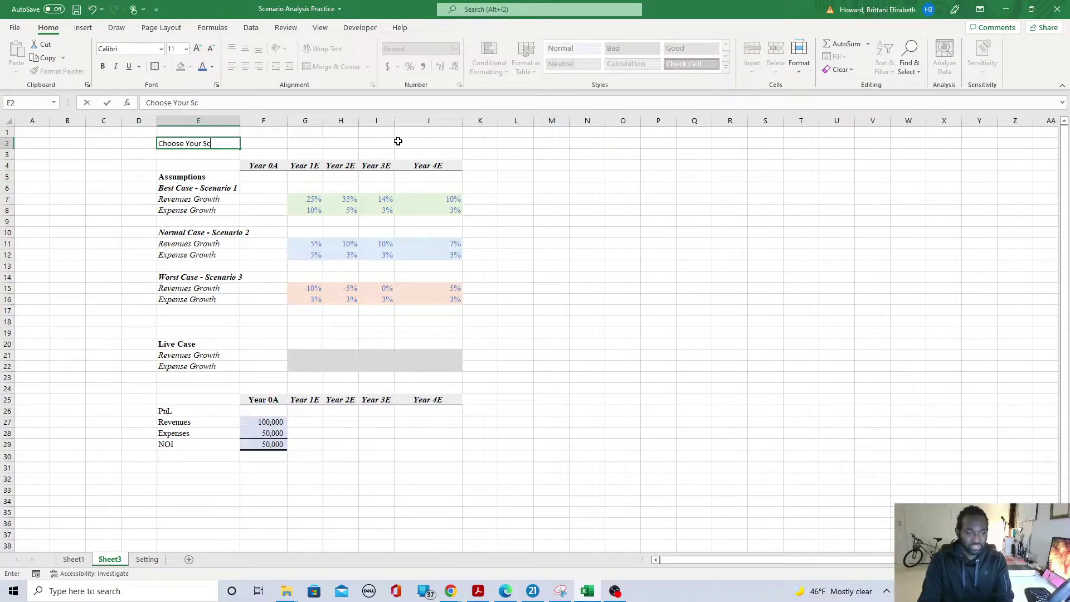
type("enario")
key("Tab")
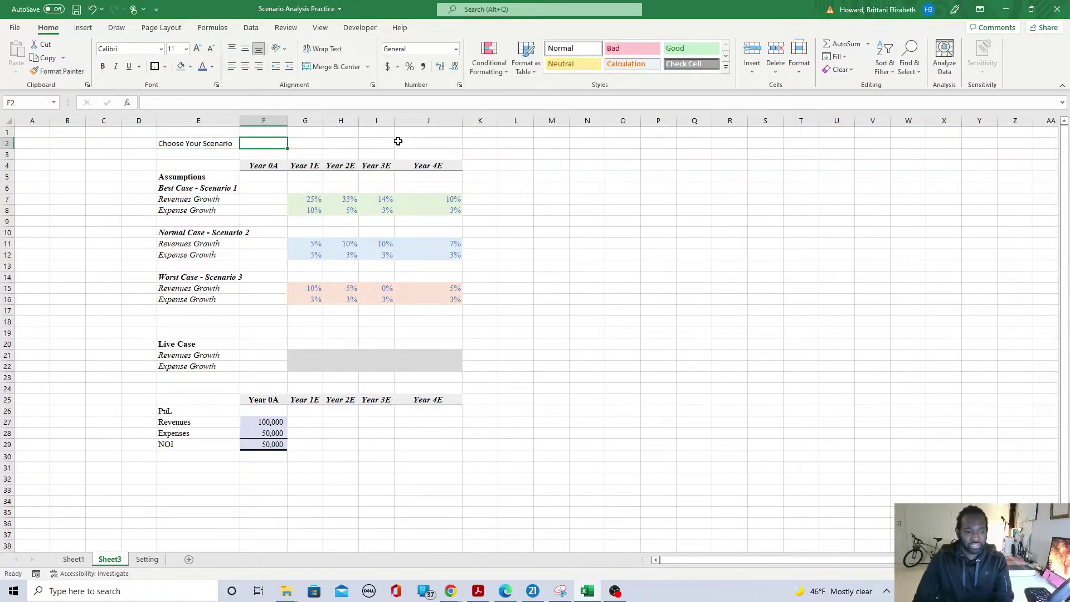
type("1")
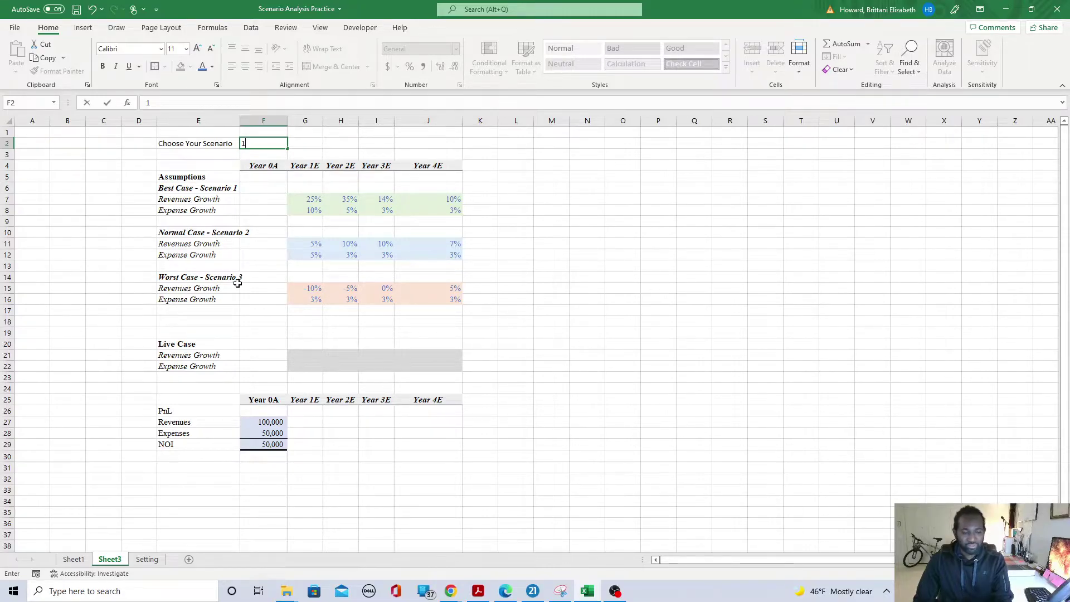
key("Return")
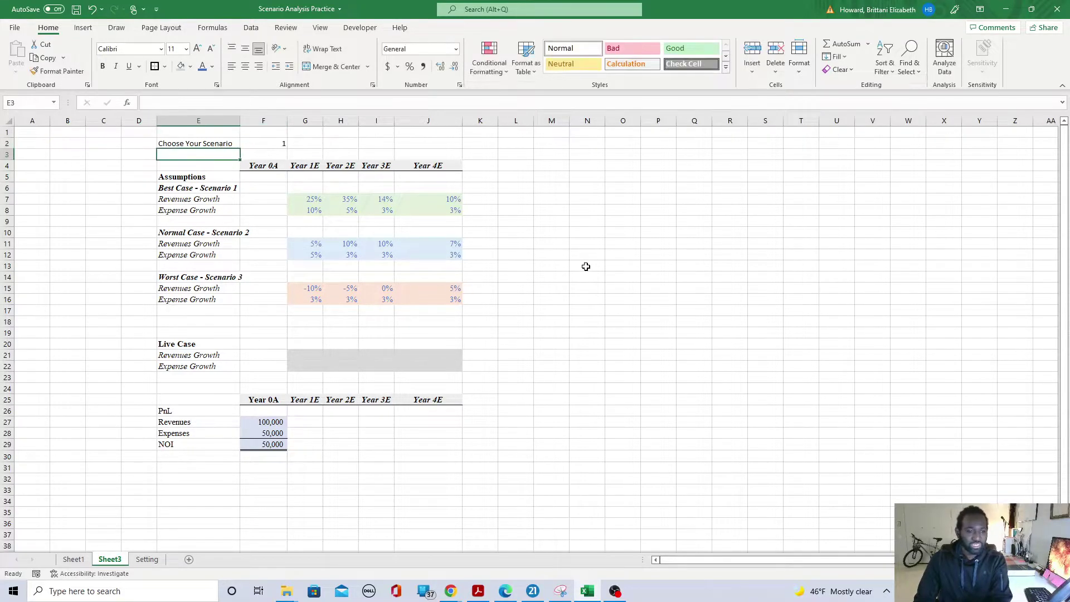
Bold the scenario selector cells E2:F2 and fill F2 with the standard light blue.
left_click_drag(189, 144, 280, 146)
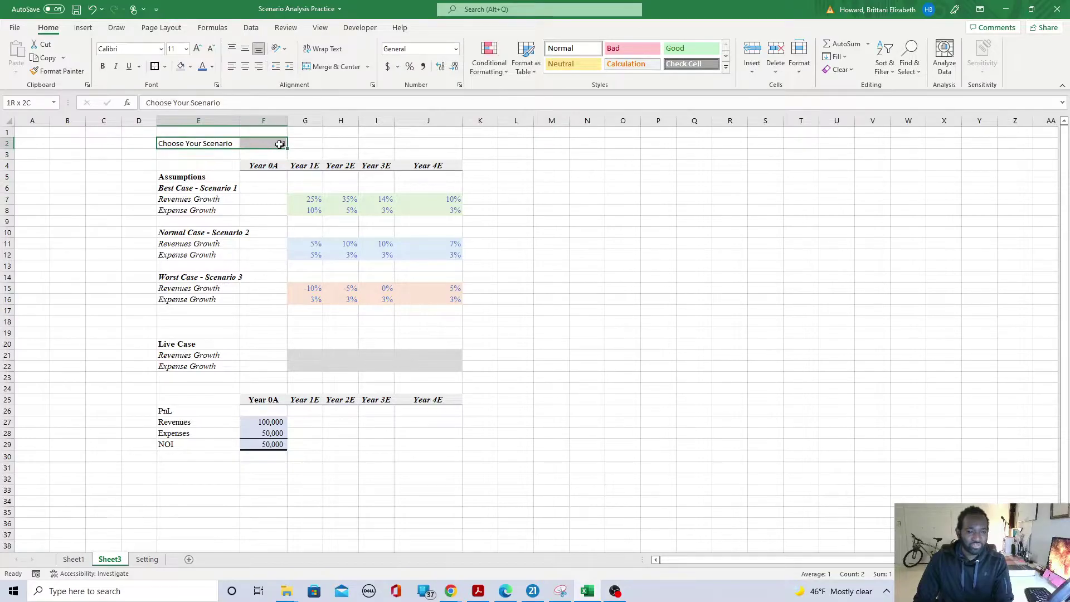
left_click(107, 67)
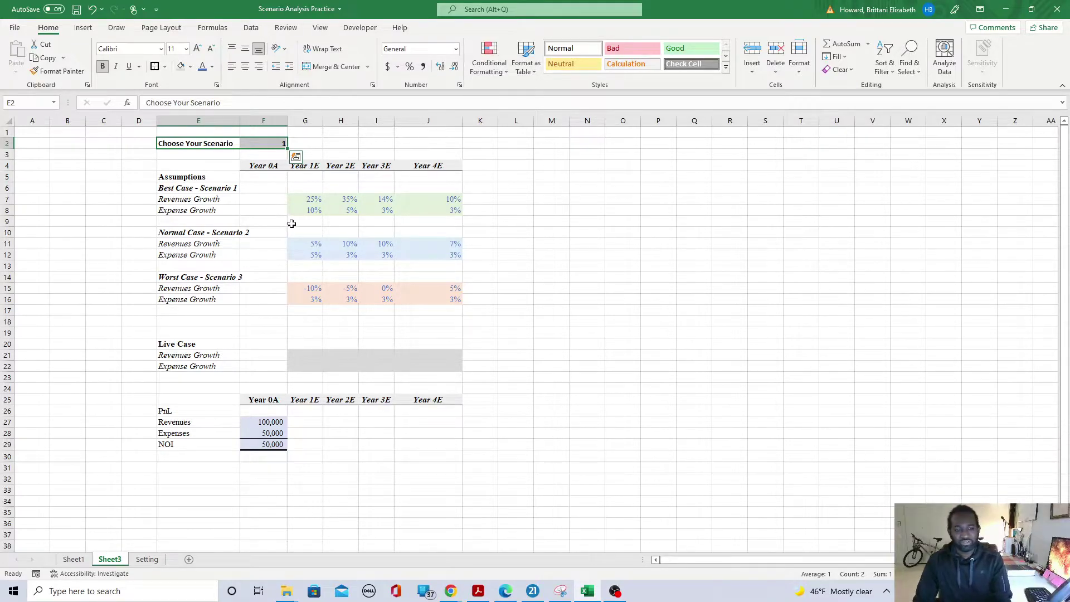
left_click(267, 144)
left_click_drag(210, 144, 264, 145)
left_click(264, 144)
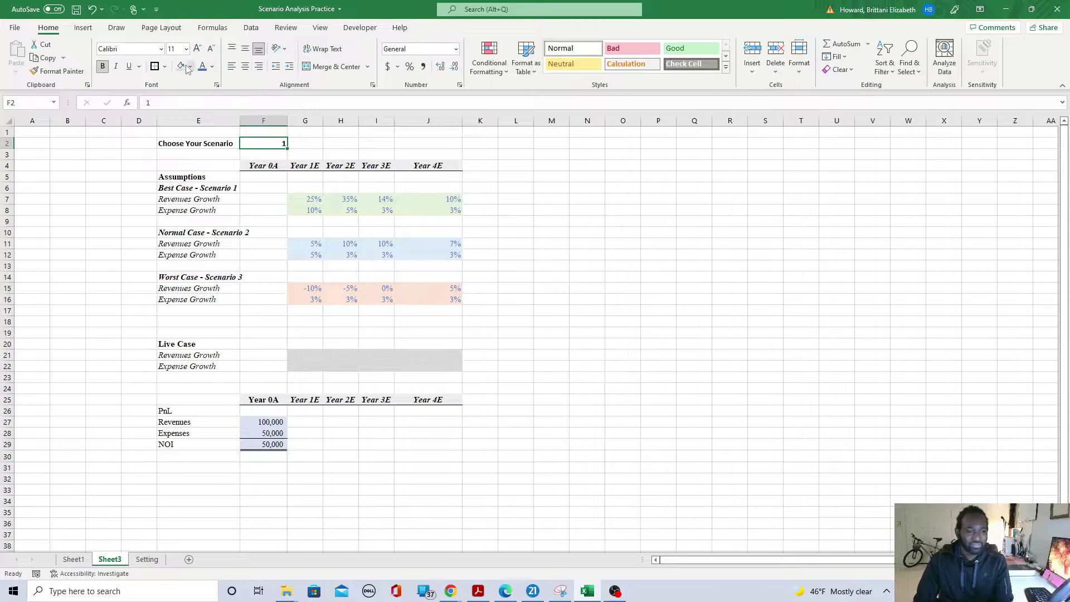
left_click(190, 67)
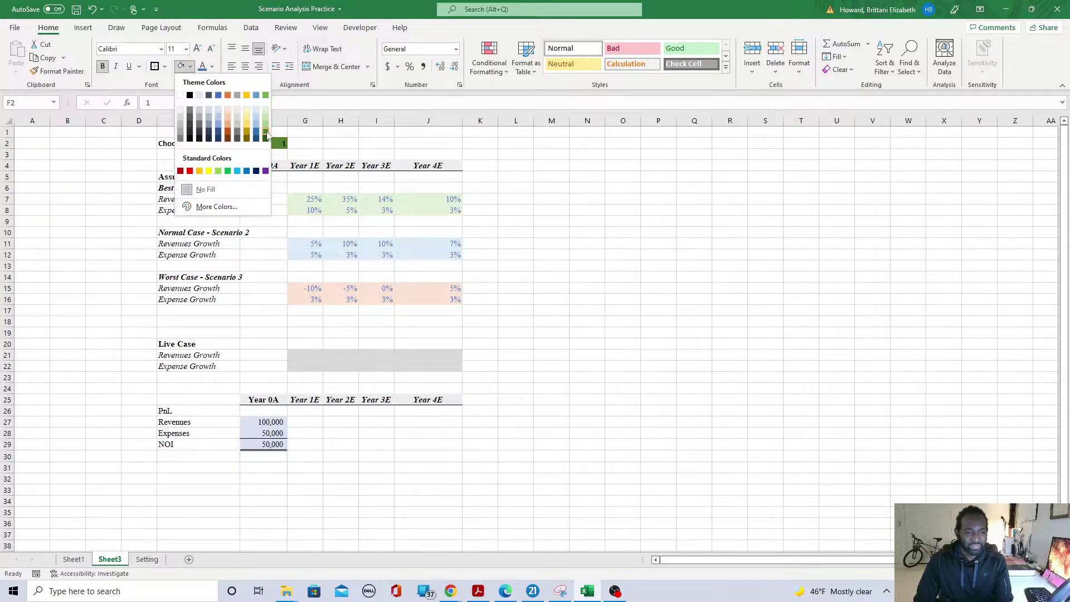
left_click(237, 171)
left_click(624, 187)
left_click(262, 153)
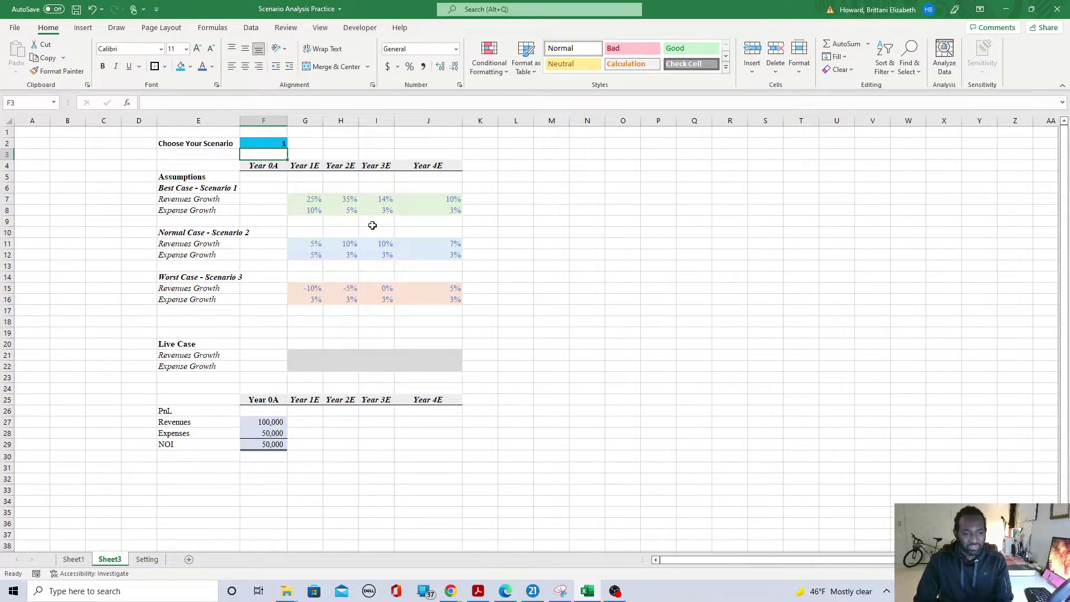
Italicize the scenario growth percentages in G7:J17 and give columns G to J one equal width.
left_click_drag(310, 199, 435, 310)
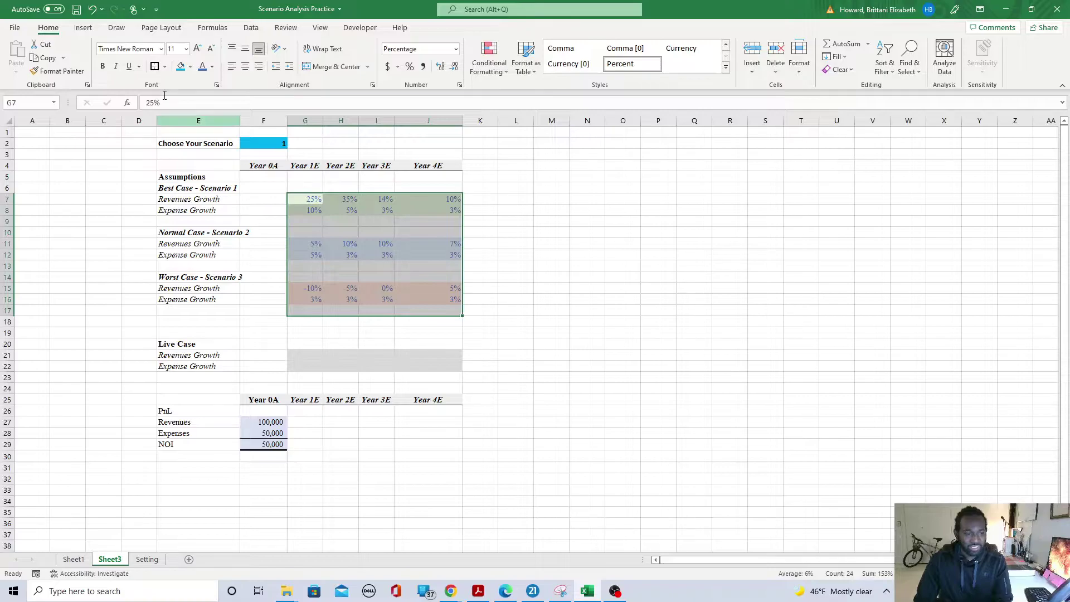
key("ctrl+i")
left_click(488, 257)
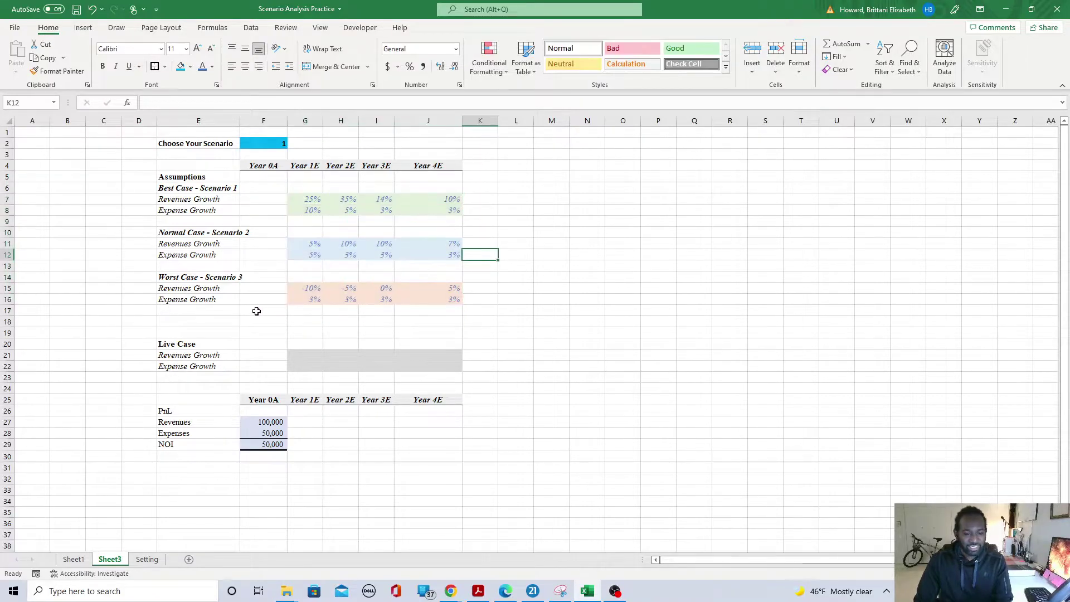
left_click_drag(462, 120, 405, 121)
left_click_drag(307, 121, 483, 121)
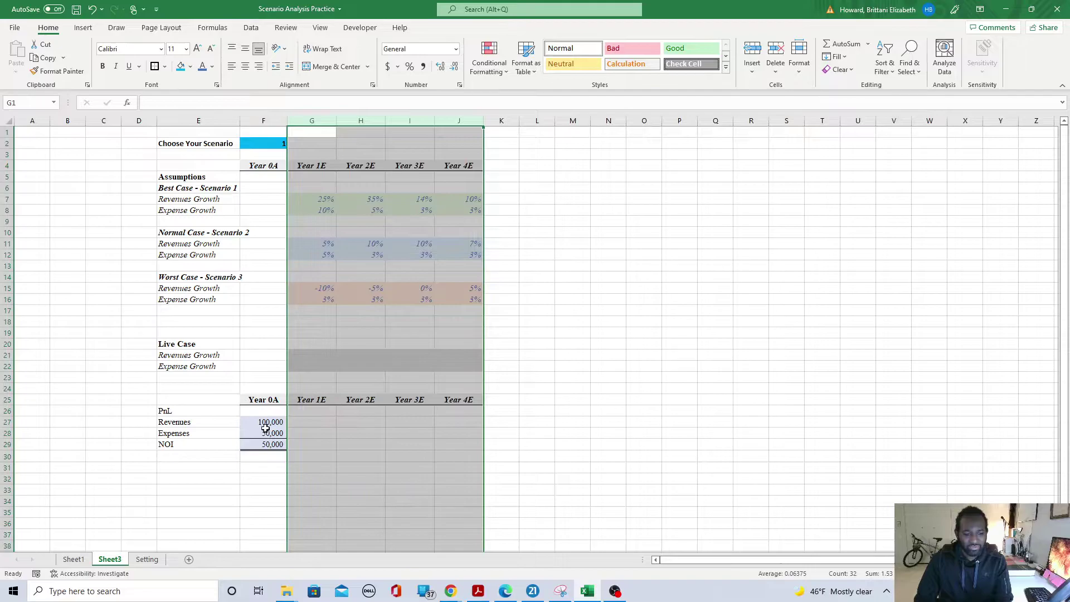
Enter =CHOOSE($F$2,G7,G11,G15) in G21 for the live case's Year 1E revenues growth and fill it through G21:J22.
left_click(307, 423)
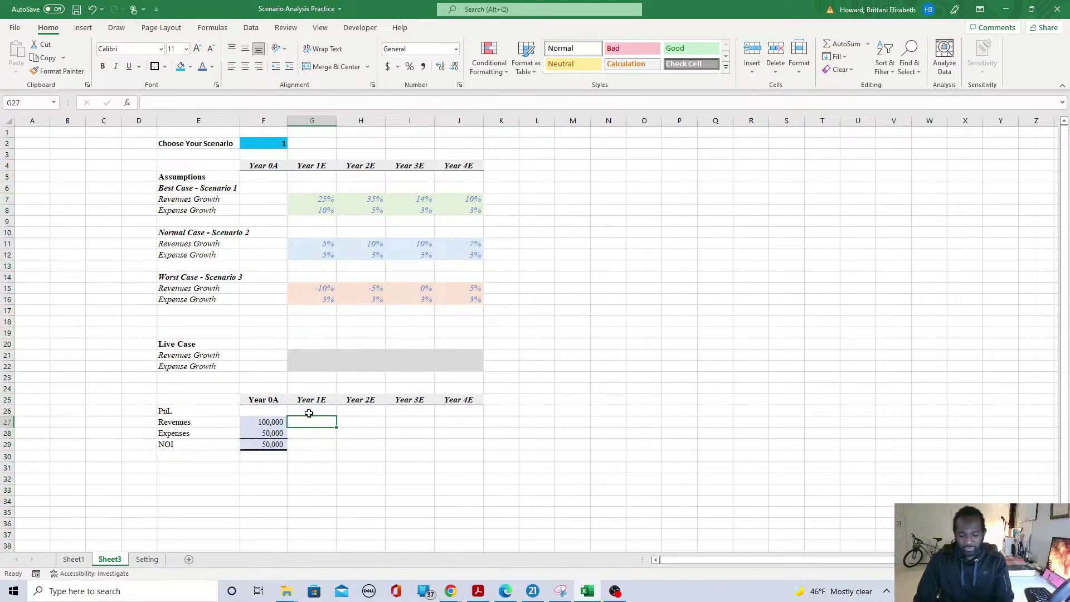
left_click(325, 358)
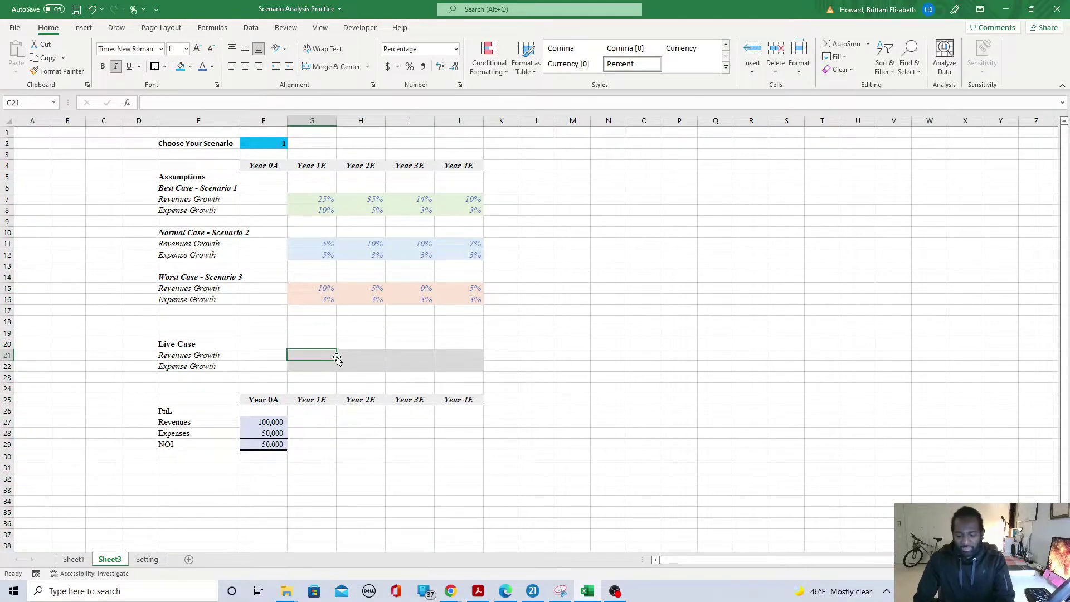
type("=choo")
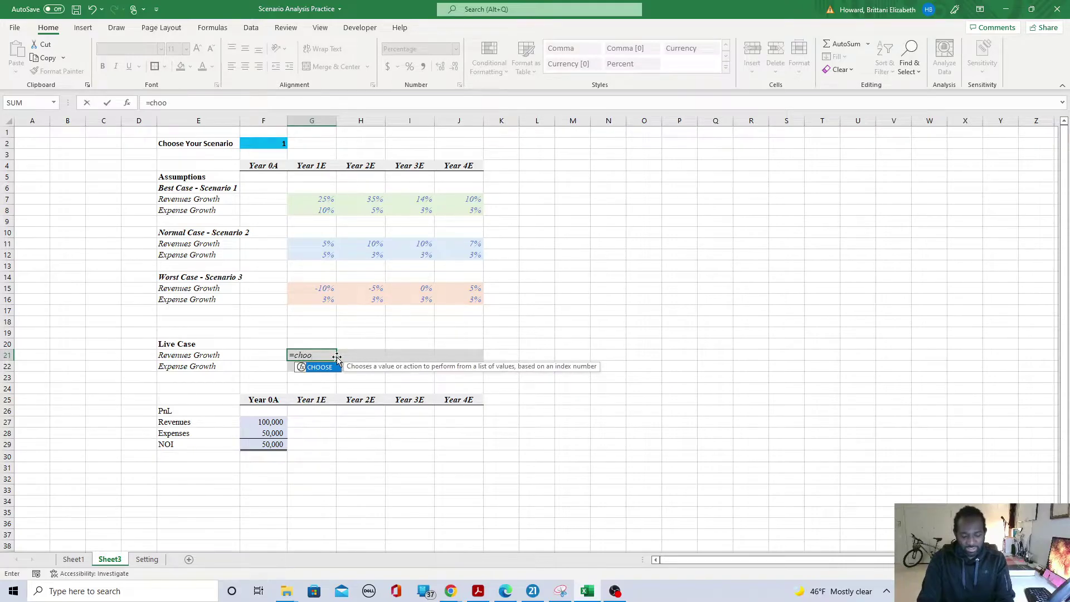
type("se(")
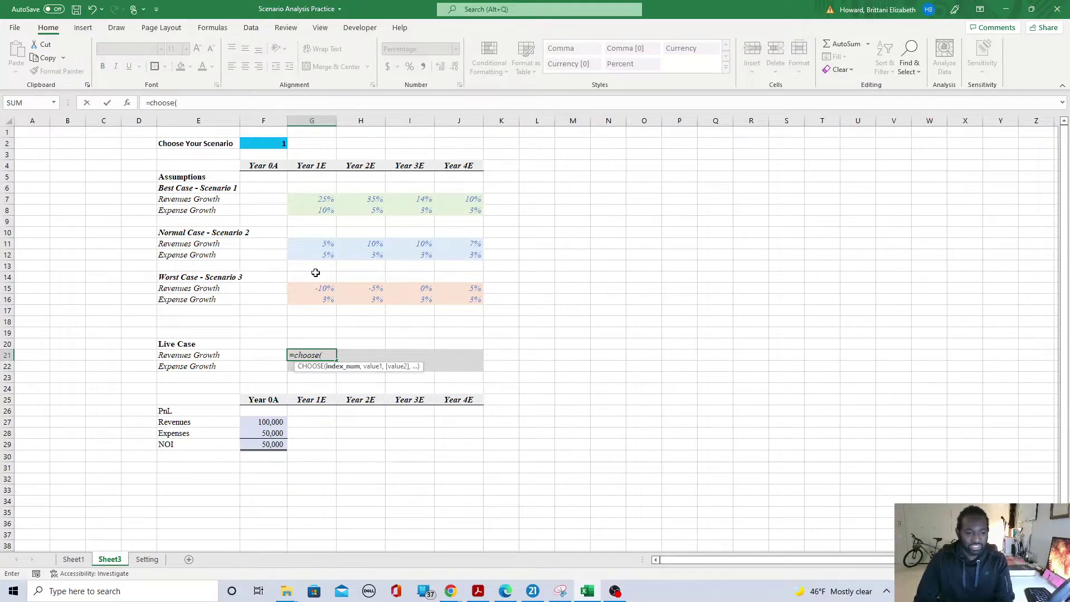
left_click(258, 137)
key("F4")
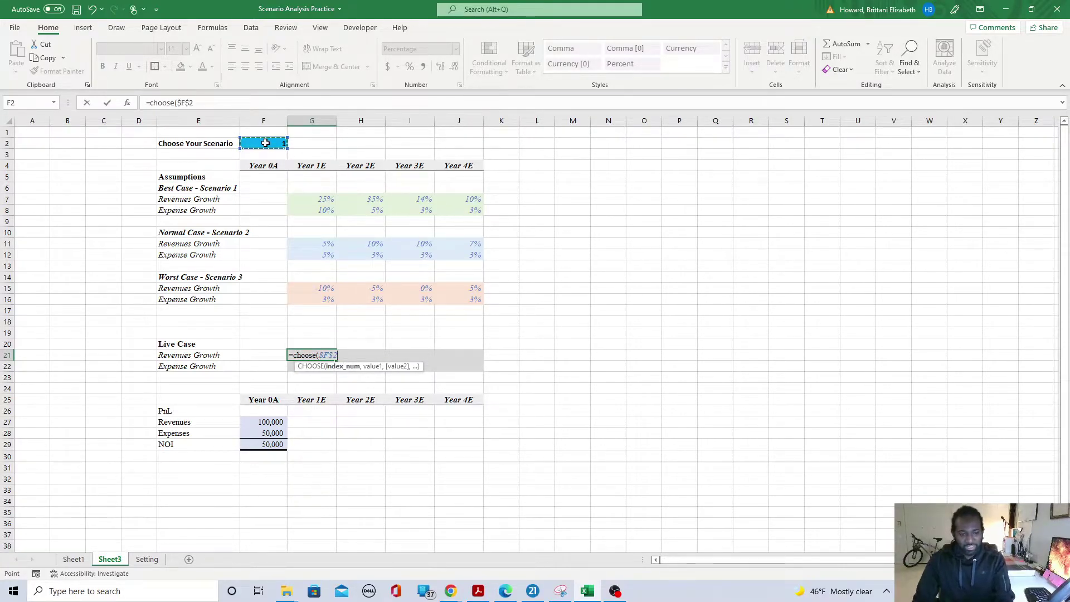
type(",")
left_click(318, 203)
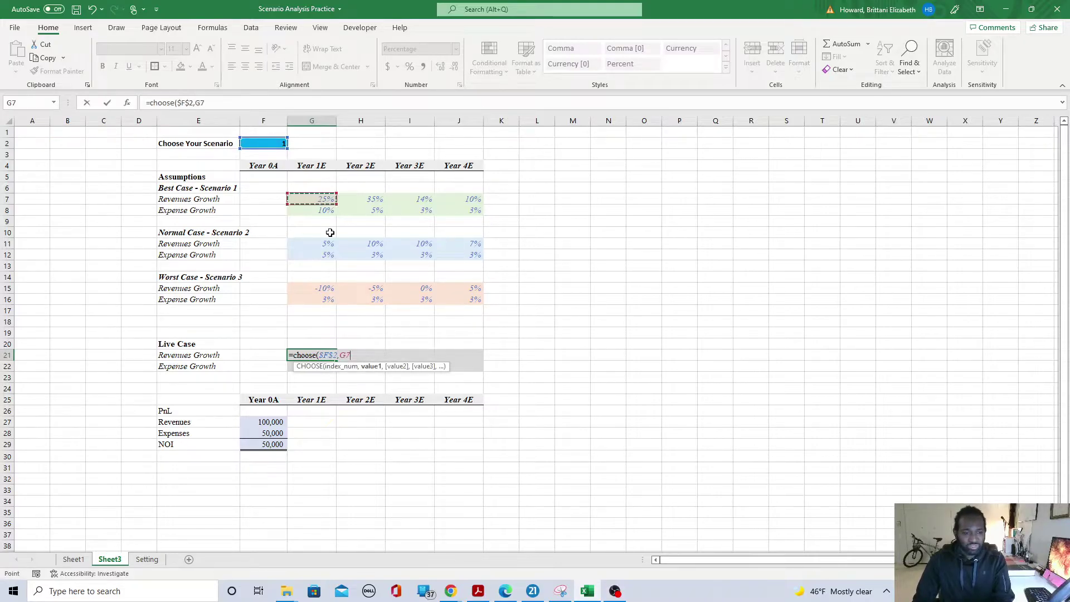
type(",")
left_click(322, 243)
type(",")
left_click(312, 287)
type(")")
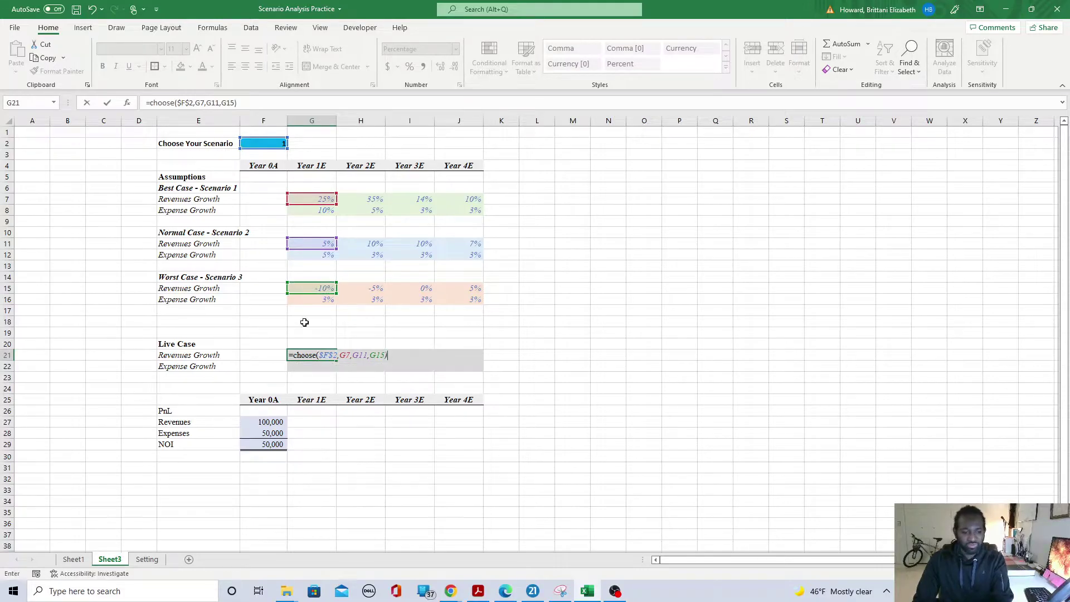
key("Return")
left_click(326, 357)
left_click_drag(337, 361, 485, 371)
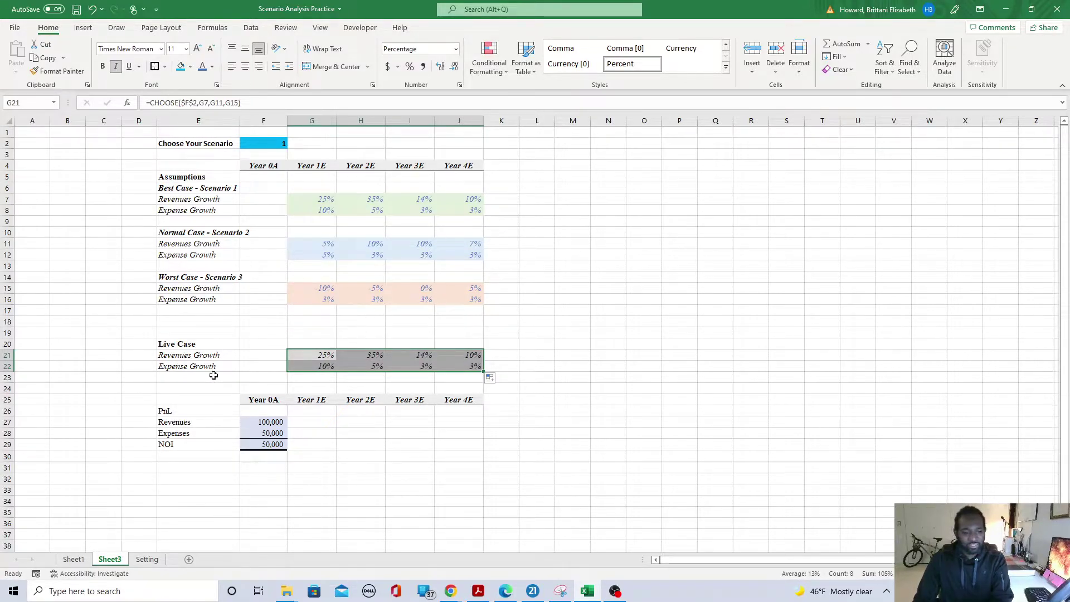
Test the live case by setting the scenario number in F2 to 2 and then to 3.
left_click(276, 144)
type("2")
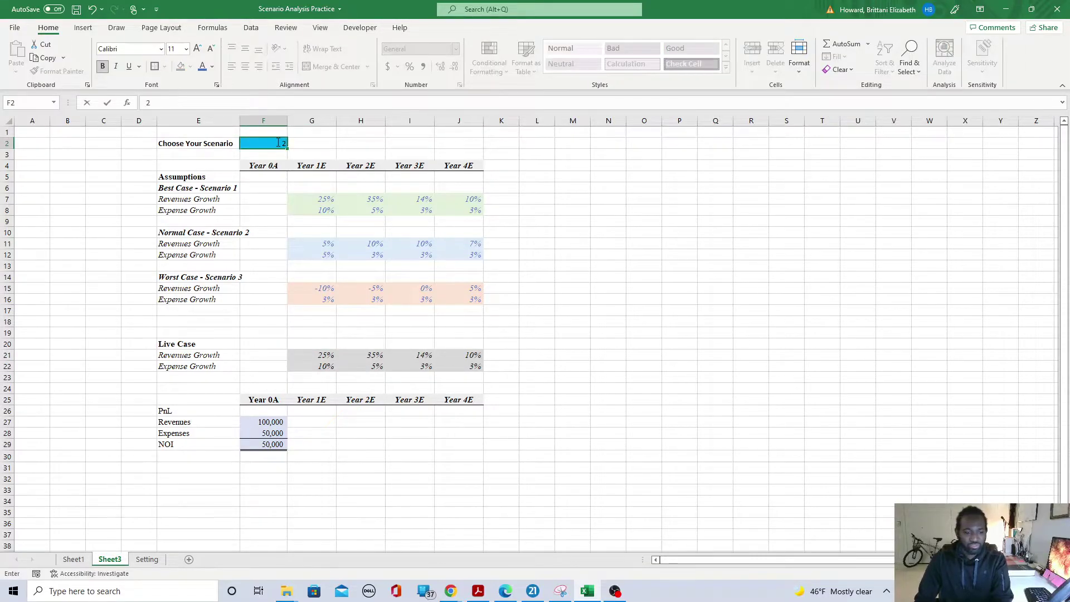
key("Return")
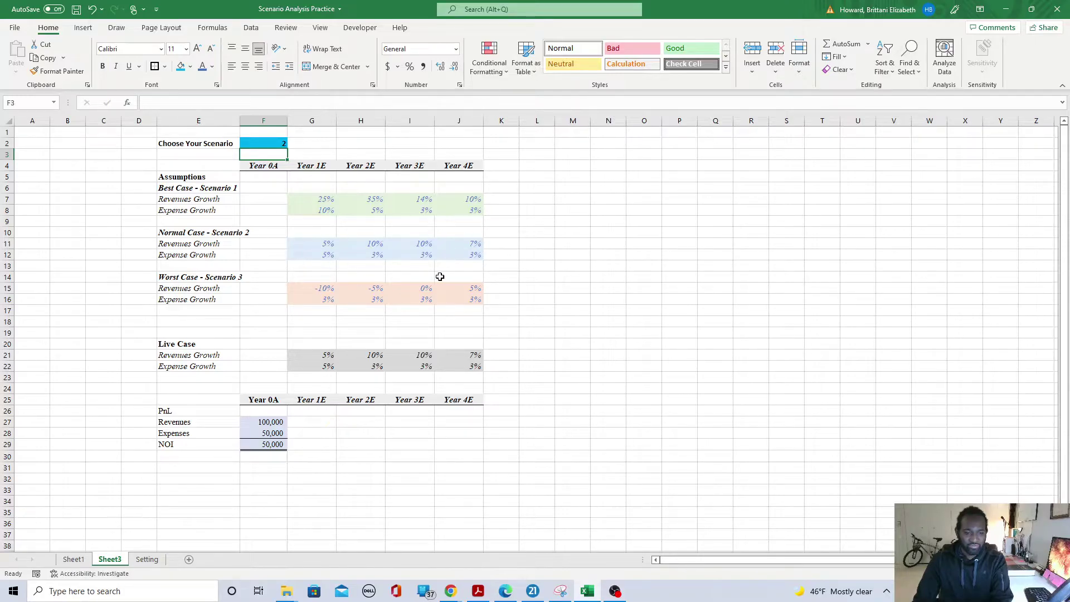
left_click(259, 146)
type("3")
key("Return")
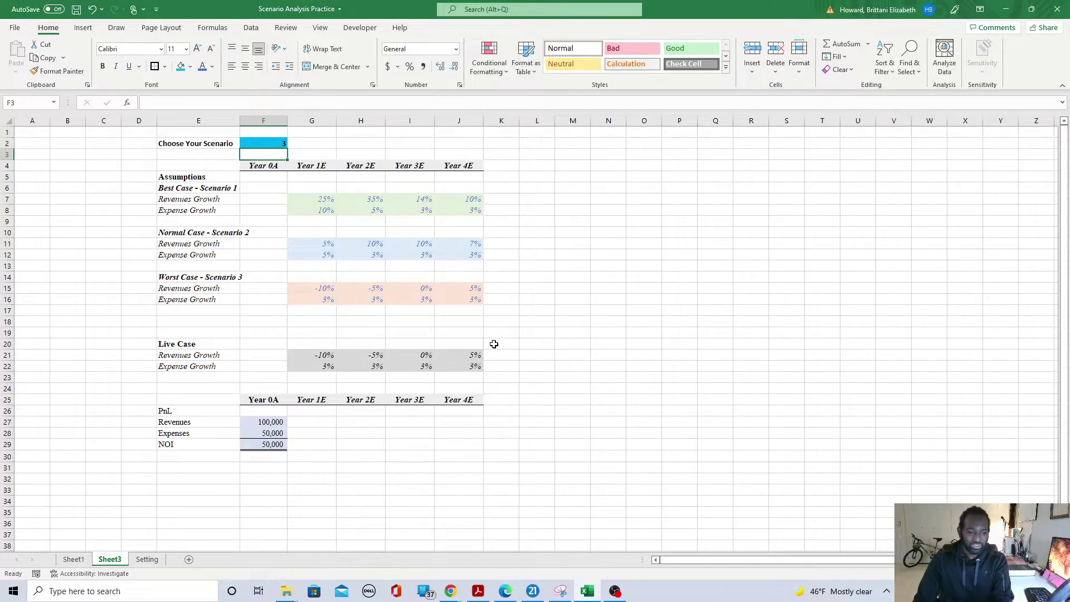
left_click(318, 424)
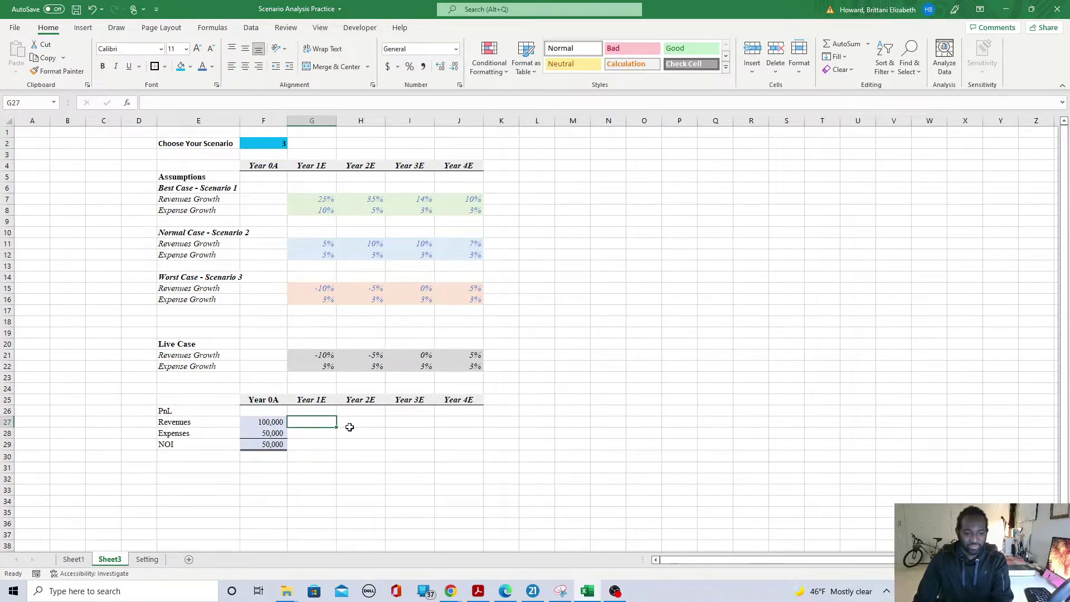
left_click(272, 144)
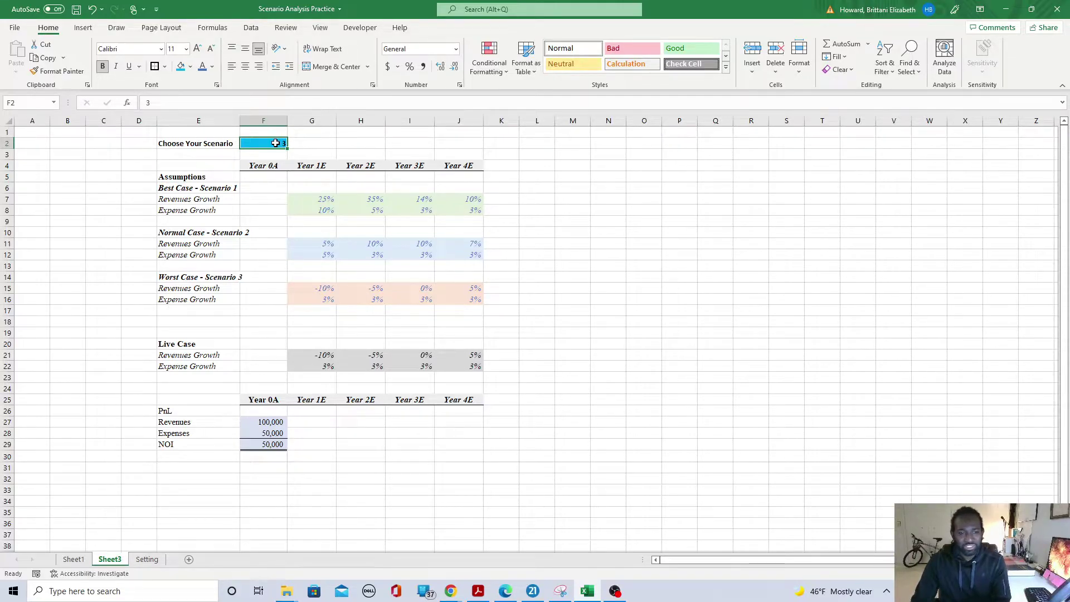
left_click(250, 28)
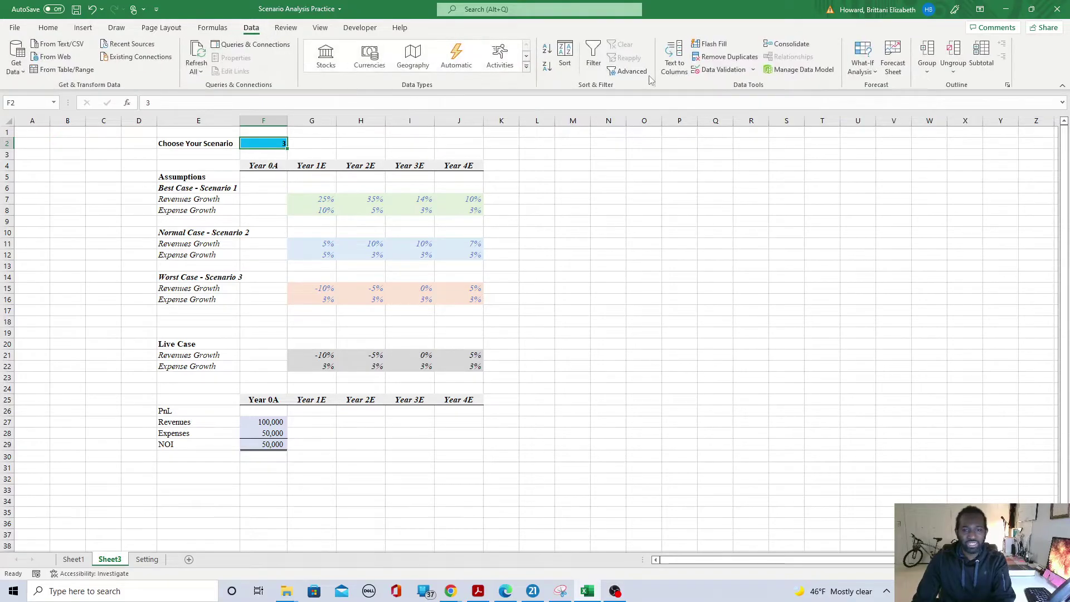
left_click(752, 69)
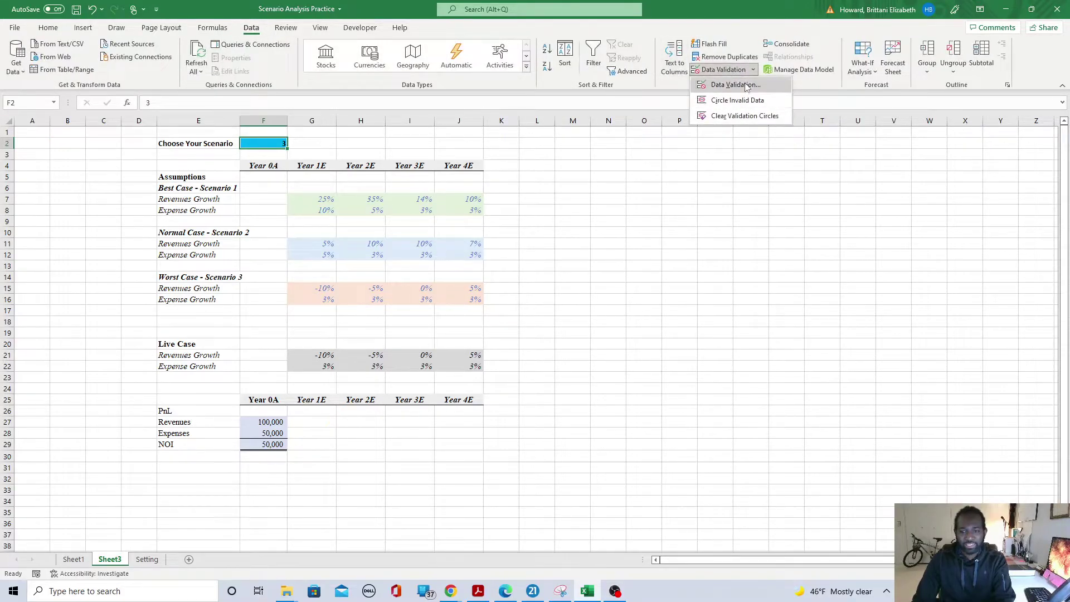
left_click(747, 86)
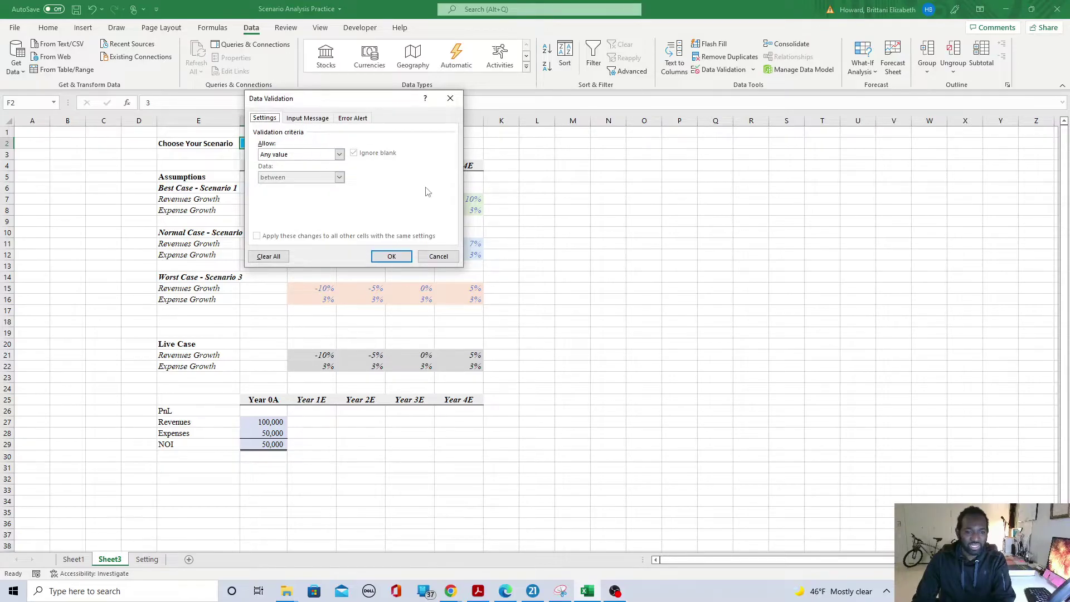
left_click(437, 256)
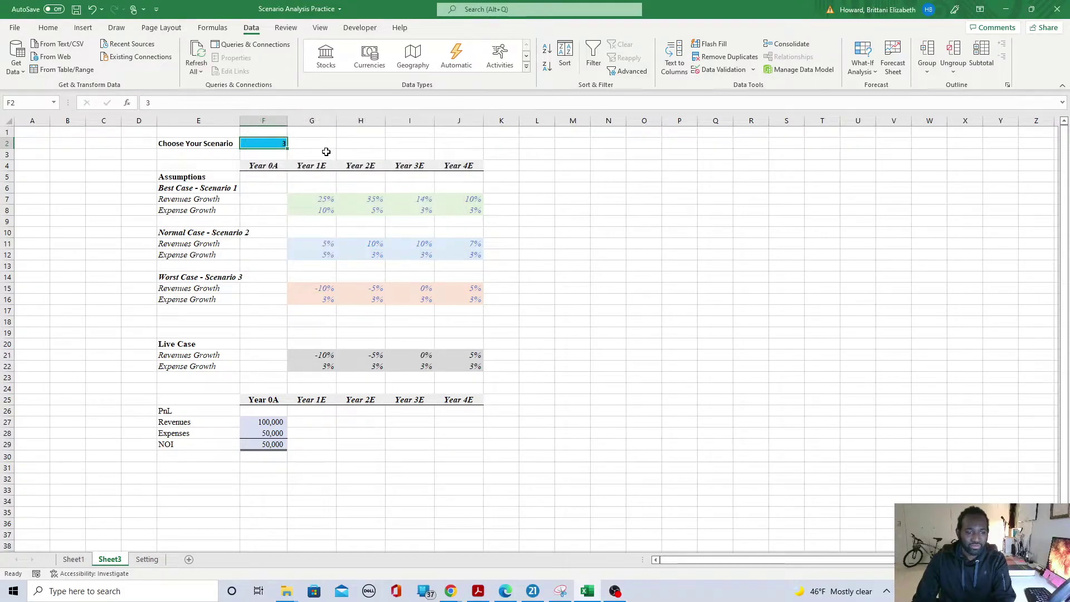
Add List data validation to F2 with the source =Setting!$C$4:$C$6 and choose scenario 1 from its dropdown.
left_click(753, 69)
left_click(736, 84)
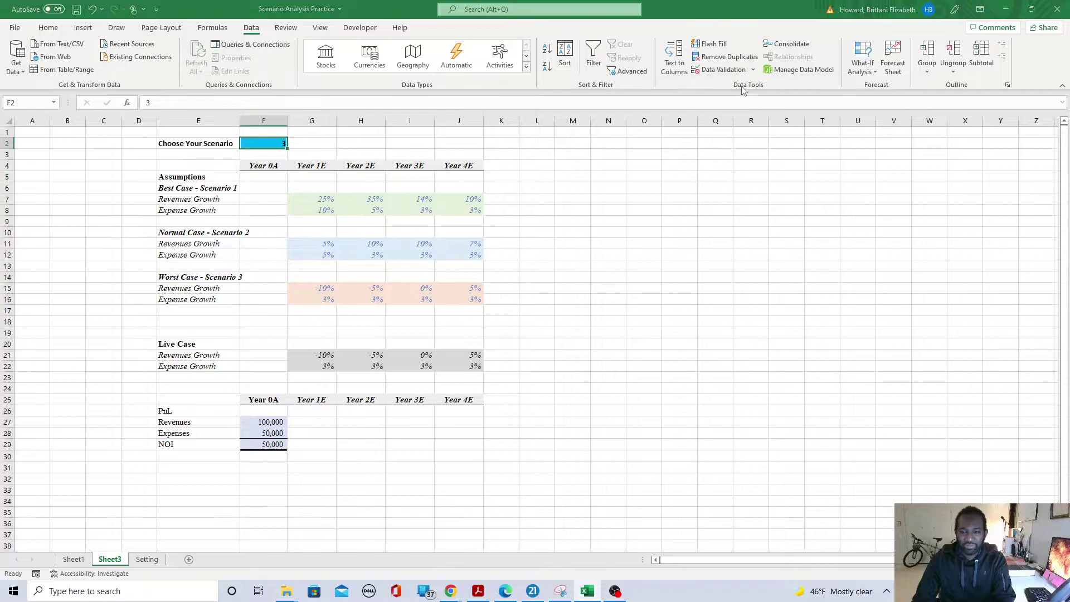
left_click(339, 155)
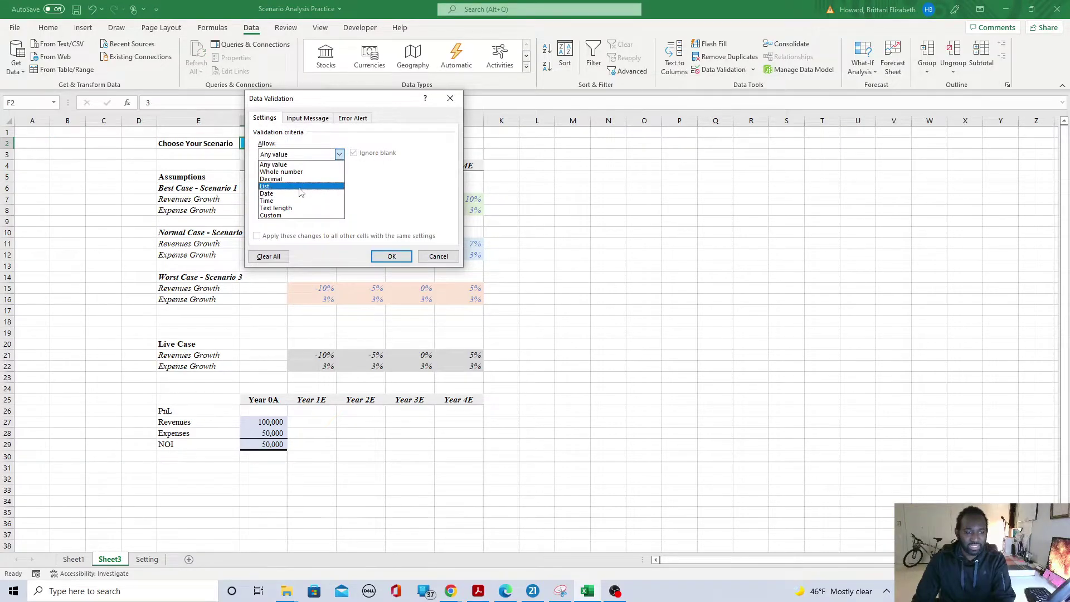
left_click(301, 187)
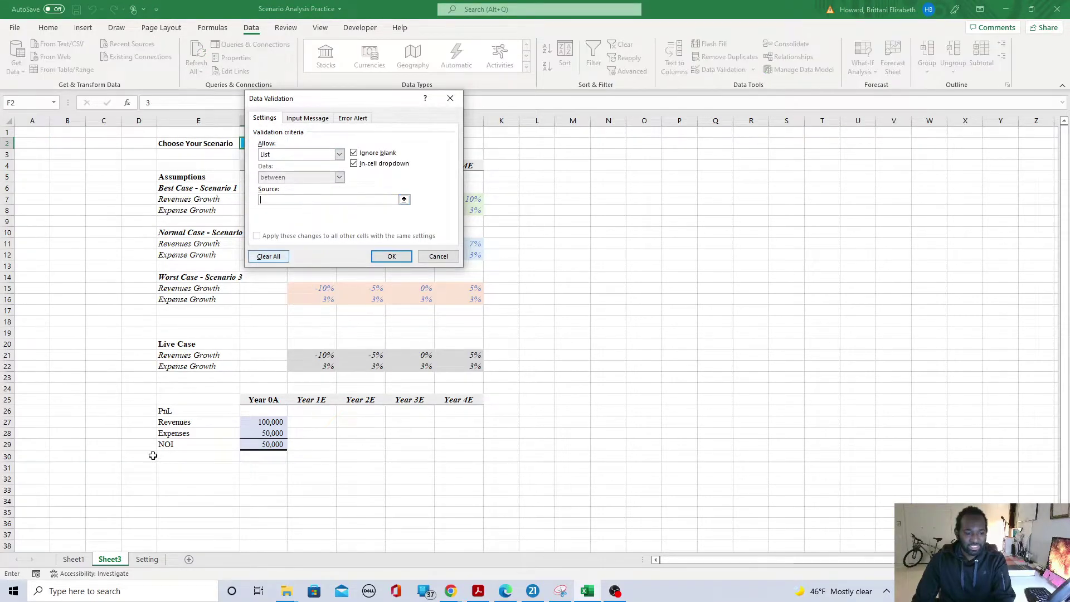
left_click(146, 559)
left_click_drag(115, 168, 117, 189)
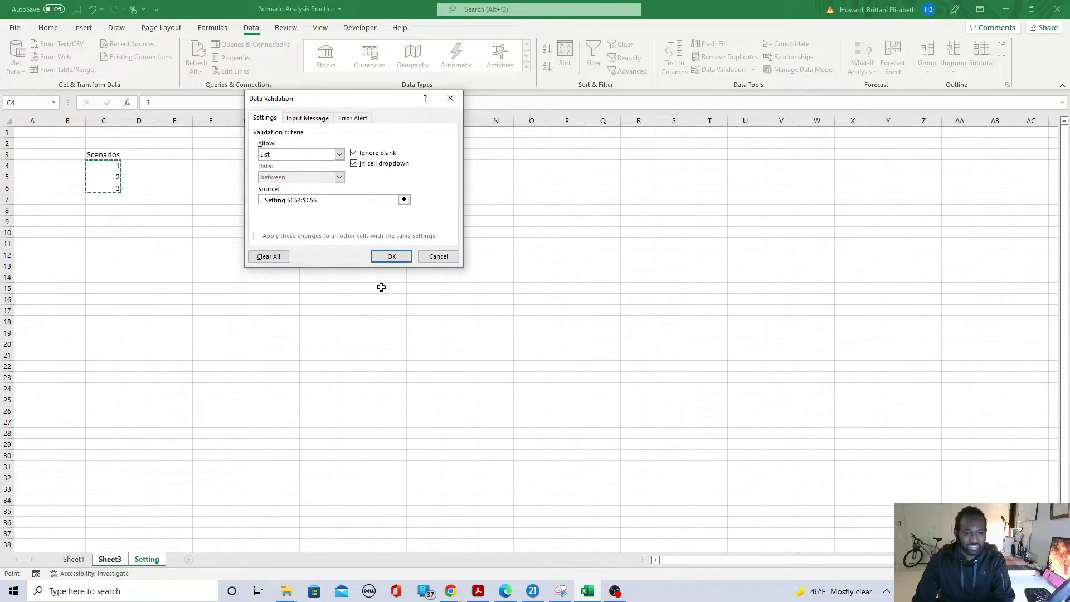
left_click(391, 256)
left_click(293, 143)
left_click(262, 152)
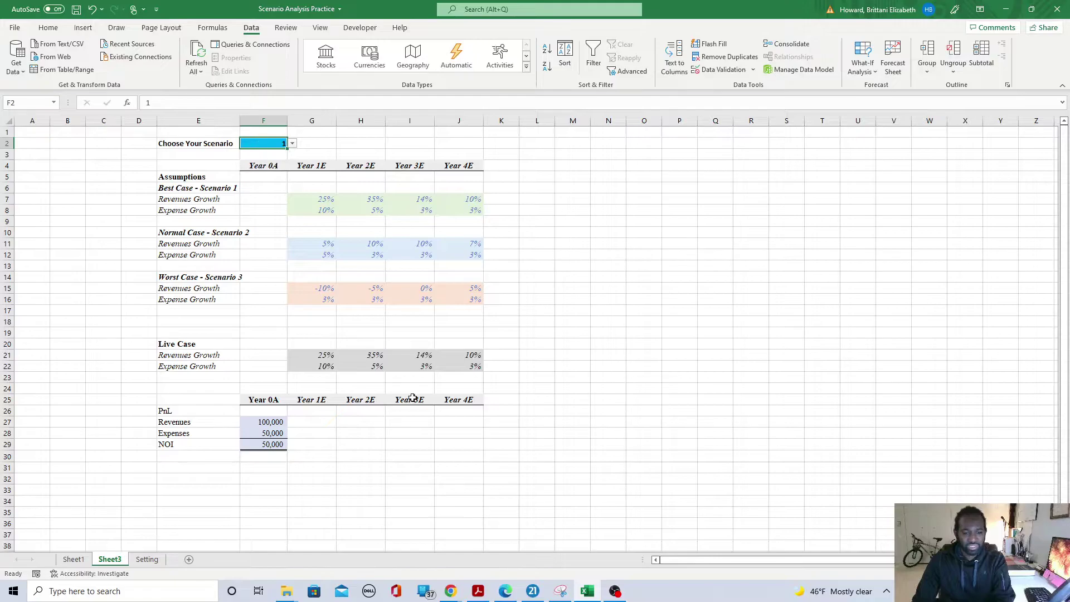
Fill the NOI formula from F29 across the projected years in G29:J29.
left_click(319, 423)
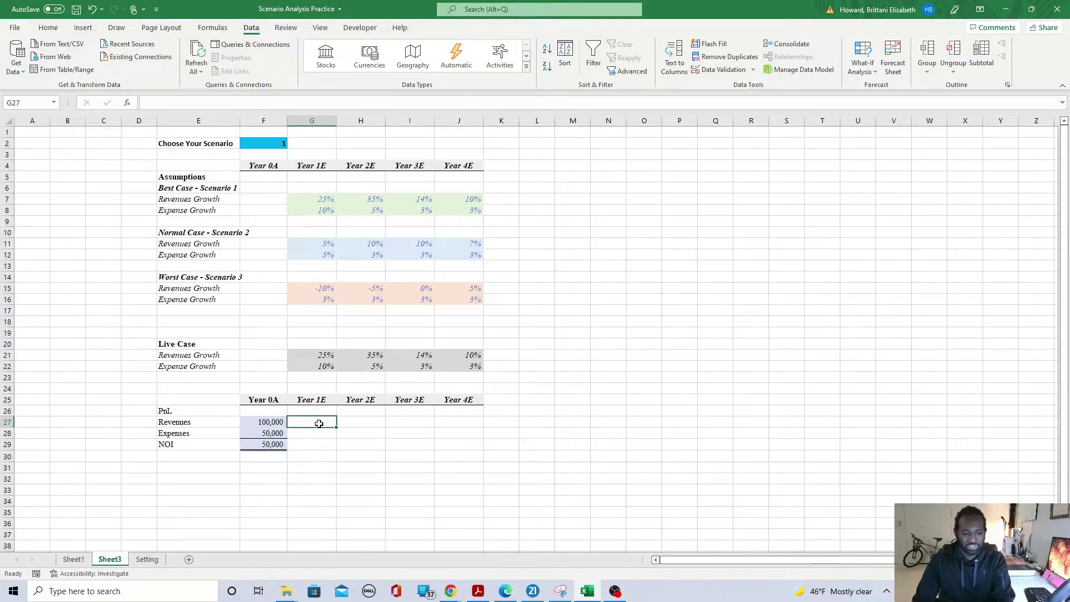
left_click(278, 448)
left_click_drag(286, 450, 484, 452)
left_click(563, 433)
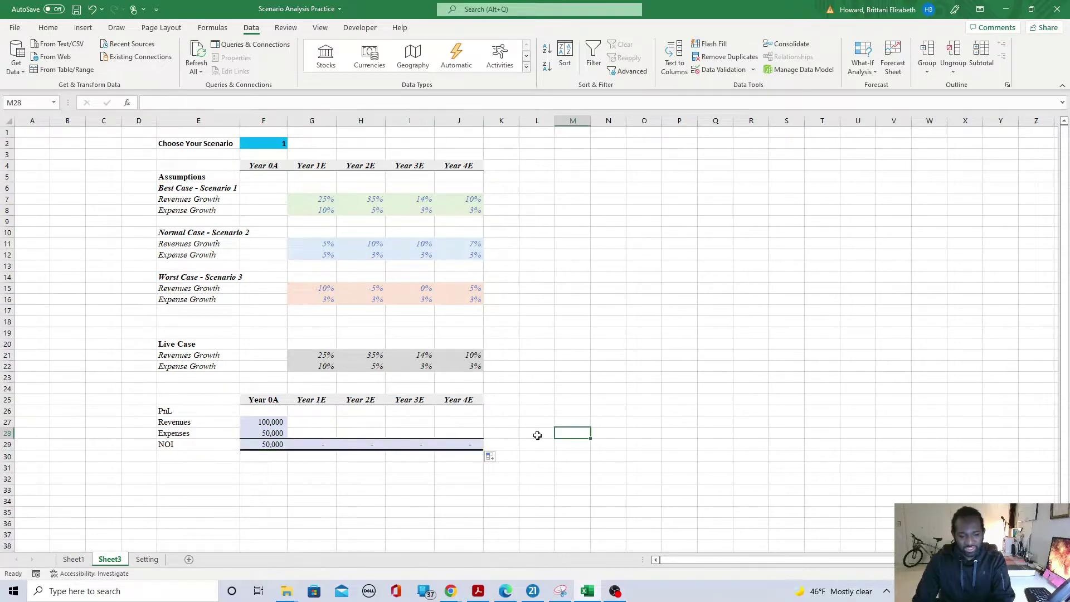
Remove the background fill from the projected NOI cells G29:J29.
left_click_drag(312, 445, 480, 445)
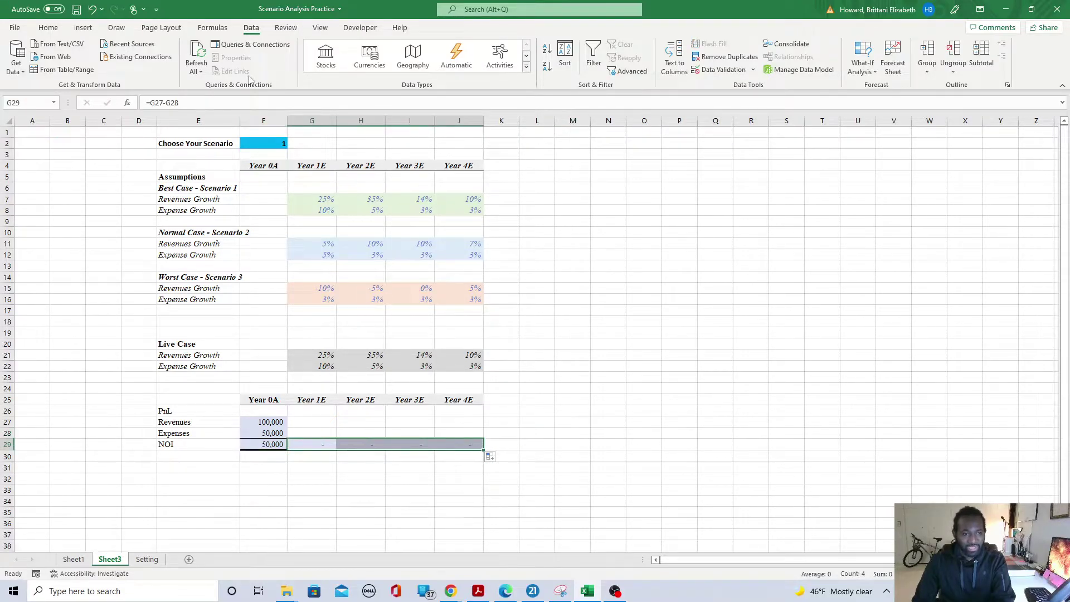
left_click(48, 27)
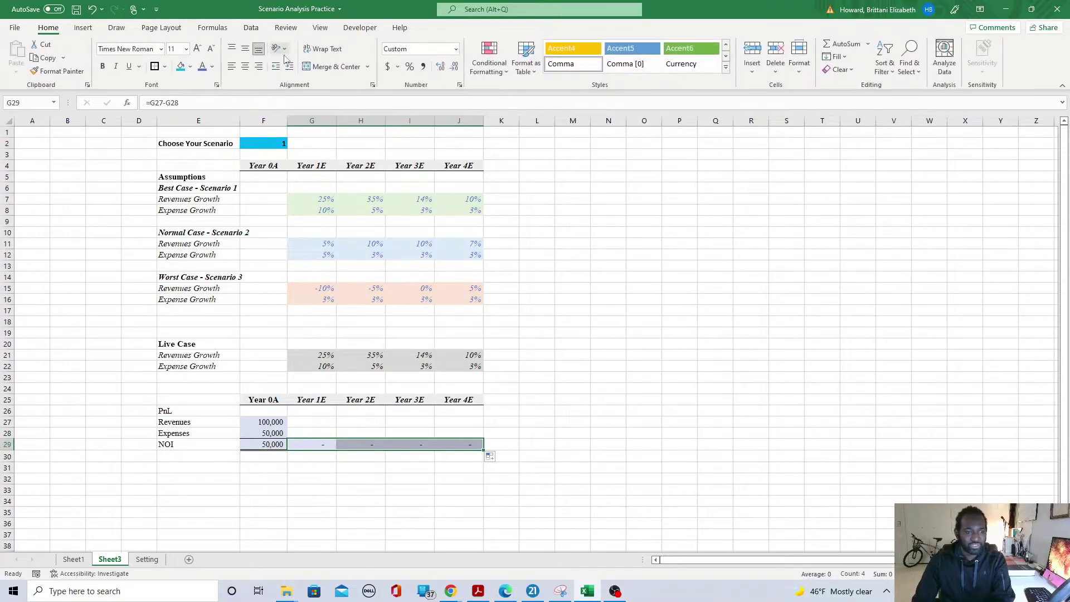
left_click(190, 66)
left_click(222, 185)
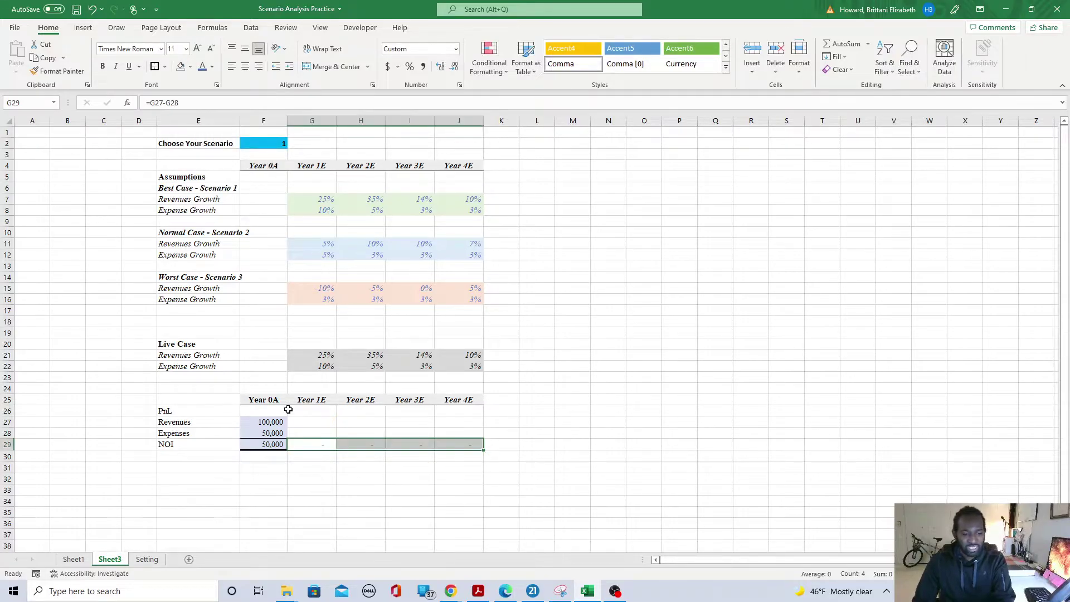
Enter =F27*(1+G21) in G27 for Year 1E revenues and fill it through the revenues and expenses cells G27:J28.
left_click(310, 419)
type("=")
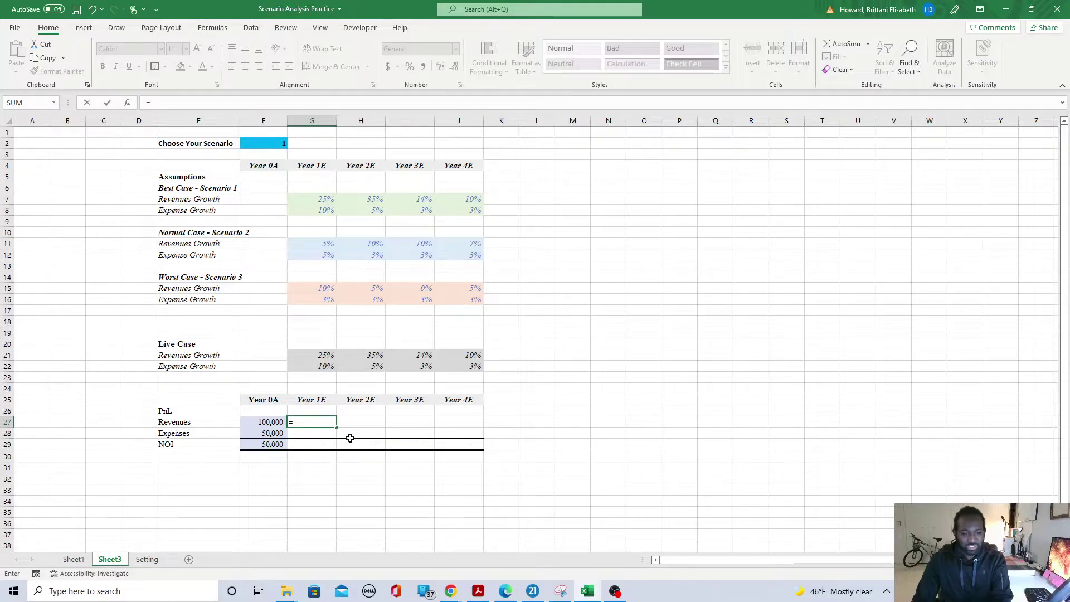
left_click(258, 425)
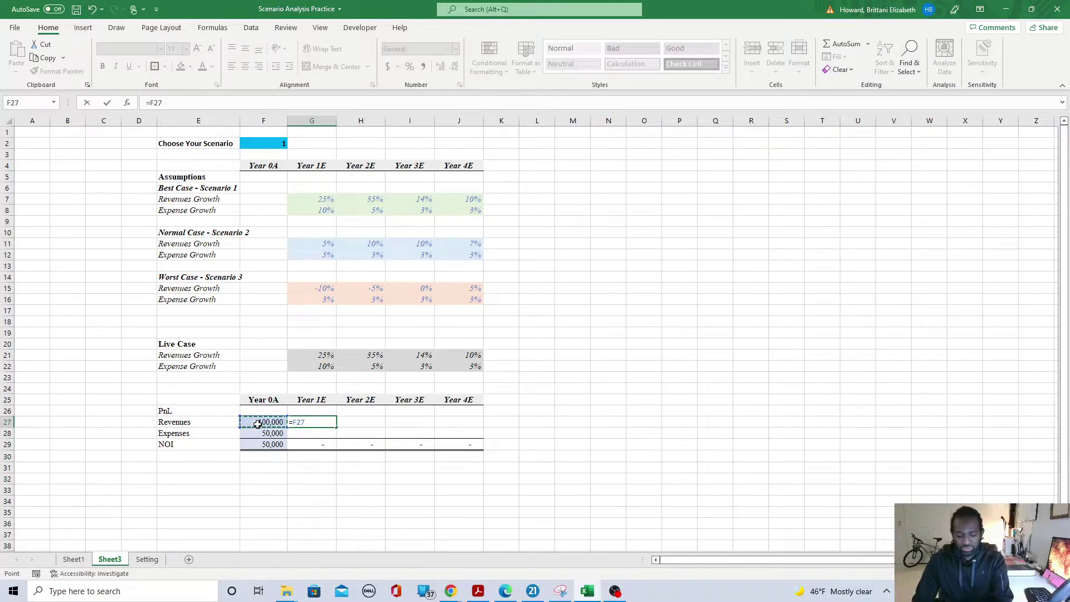
type("*(1+")
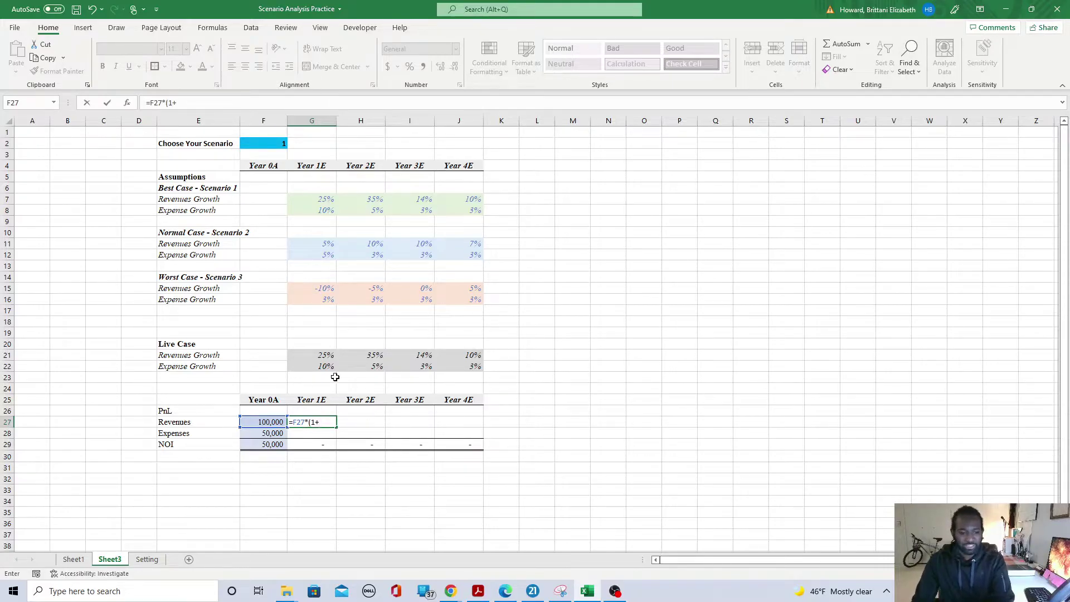
left_click(322, 355)
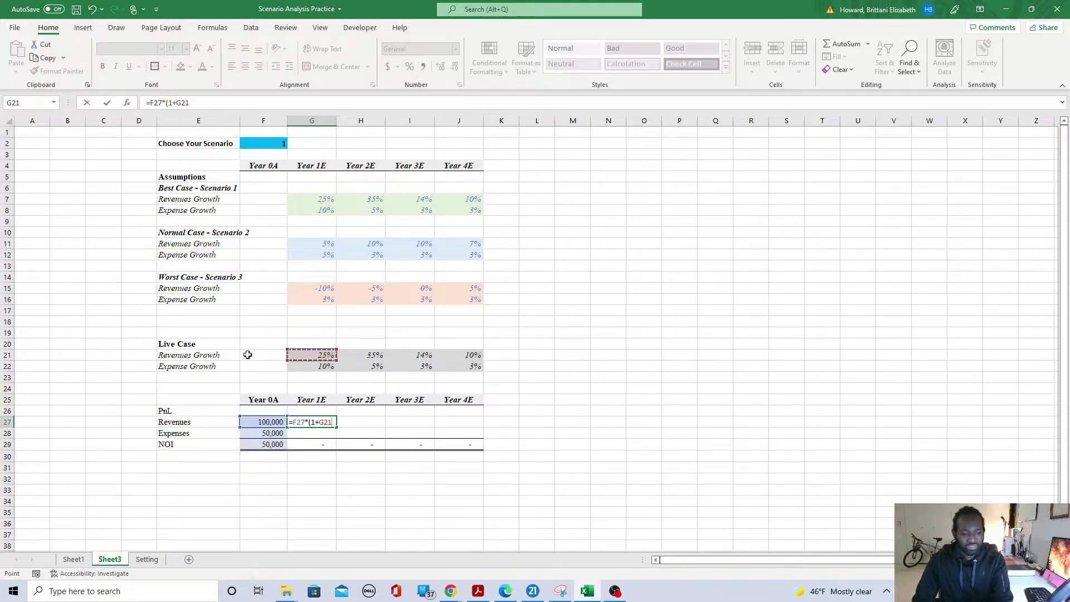
type(")")
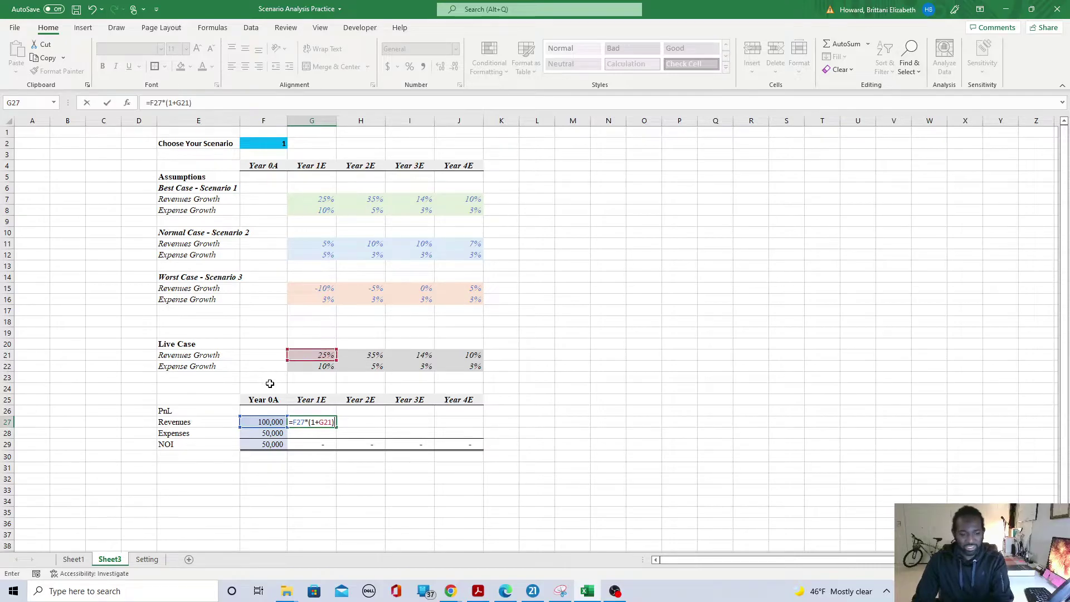
key("Return")
left_click(329, 423)
left_click_drag(336, 427, 485, 436)
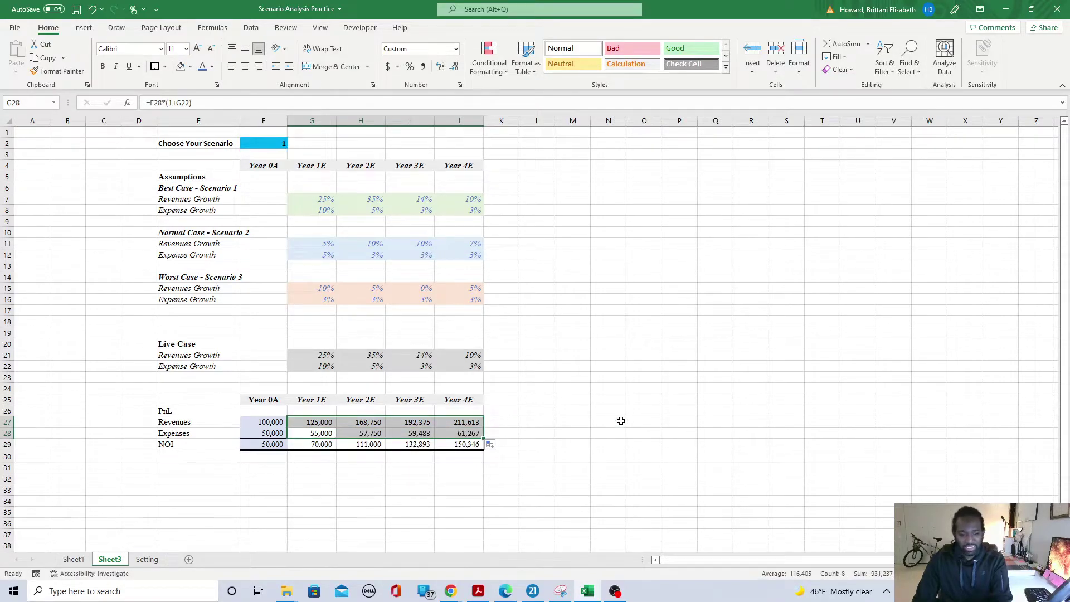
left_click_drag(611, 412, 612, 422)
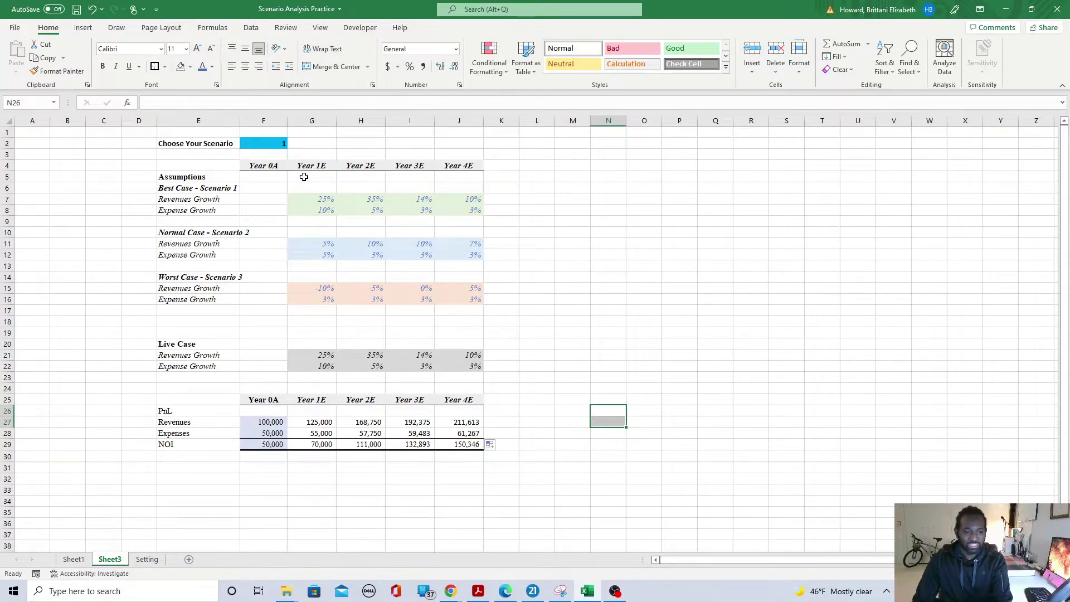
left_click(268, 144)
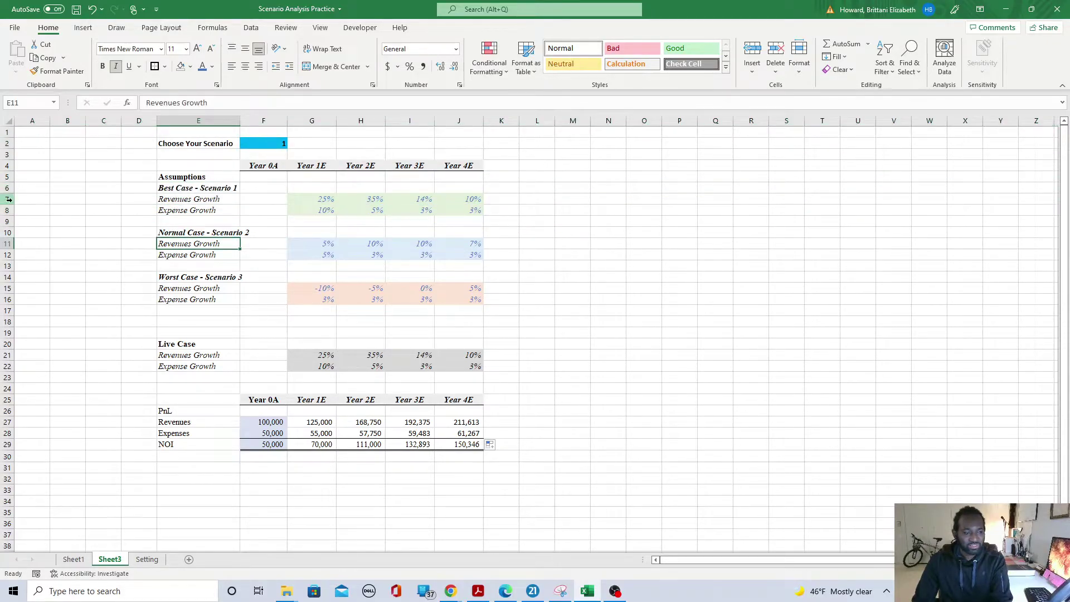
Group the Best Case growth assumption rows 7 and 8.
left_click(12, 200)
left_click_drag(13, 200, 13, 211)
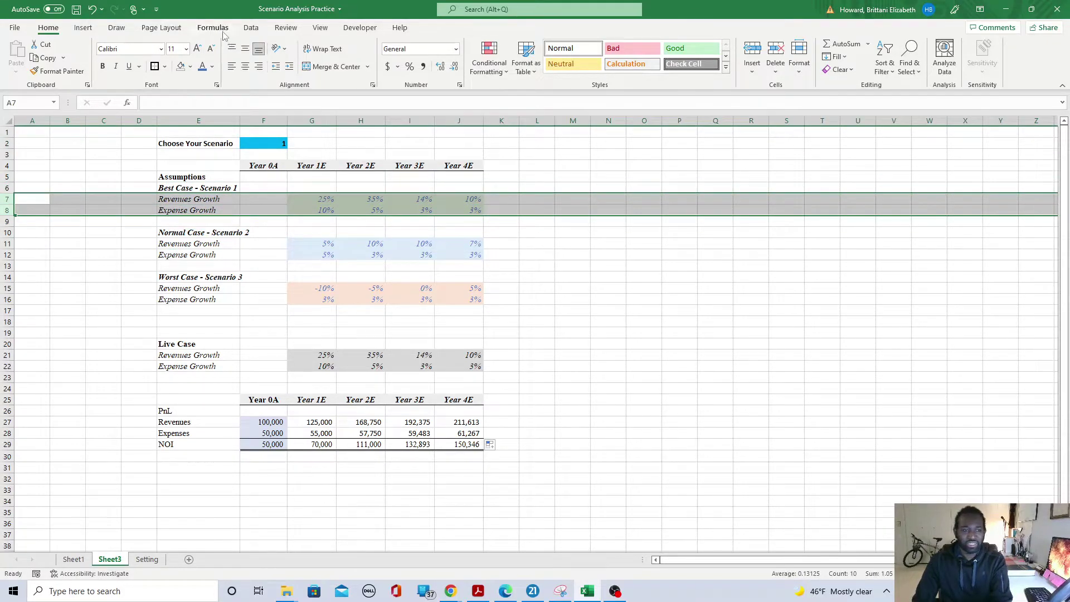
left_click(251, 28)
left_click(925, 63)
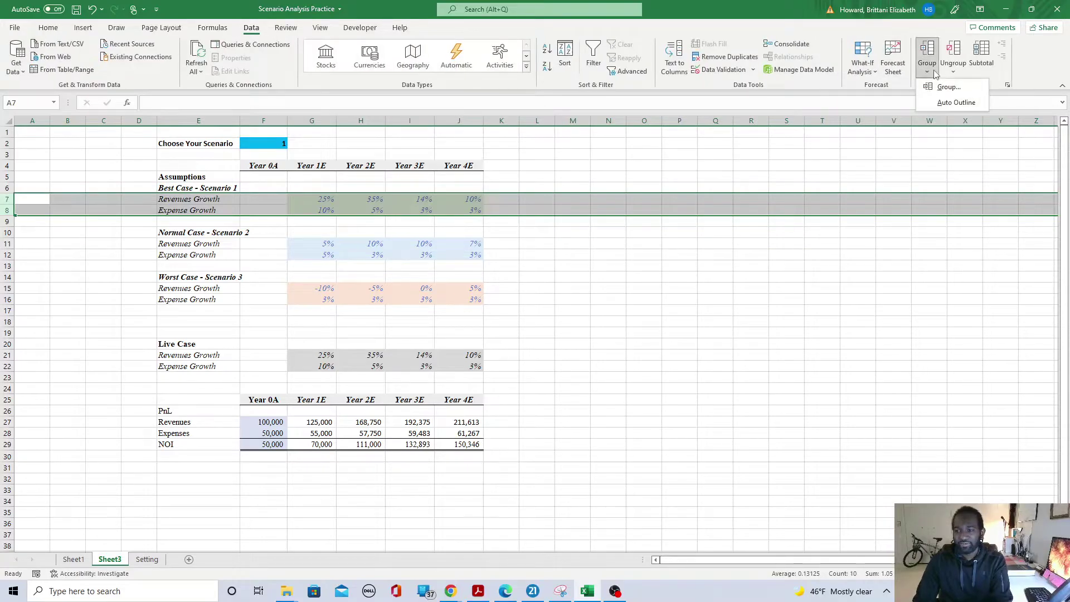
left_click(947, 87)
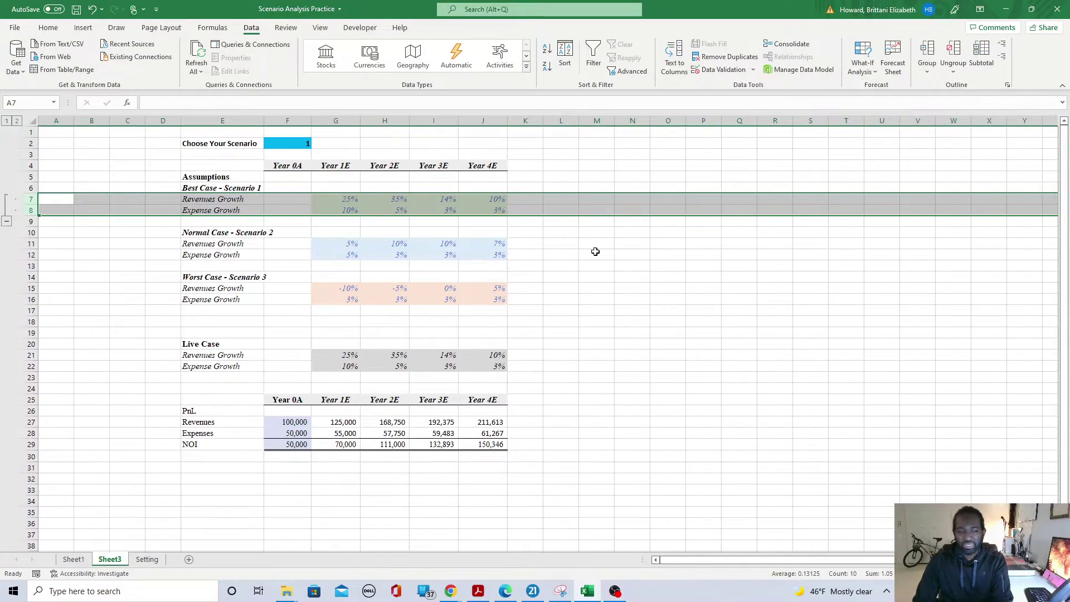
Group the Normal Case rows 11–12 and the Worst Case rows 15–16 as separate outline groups.
left_click_drag(37, 243, 47, 253)
left_click(928, 65)
left_click(950, 91)
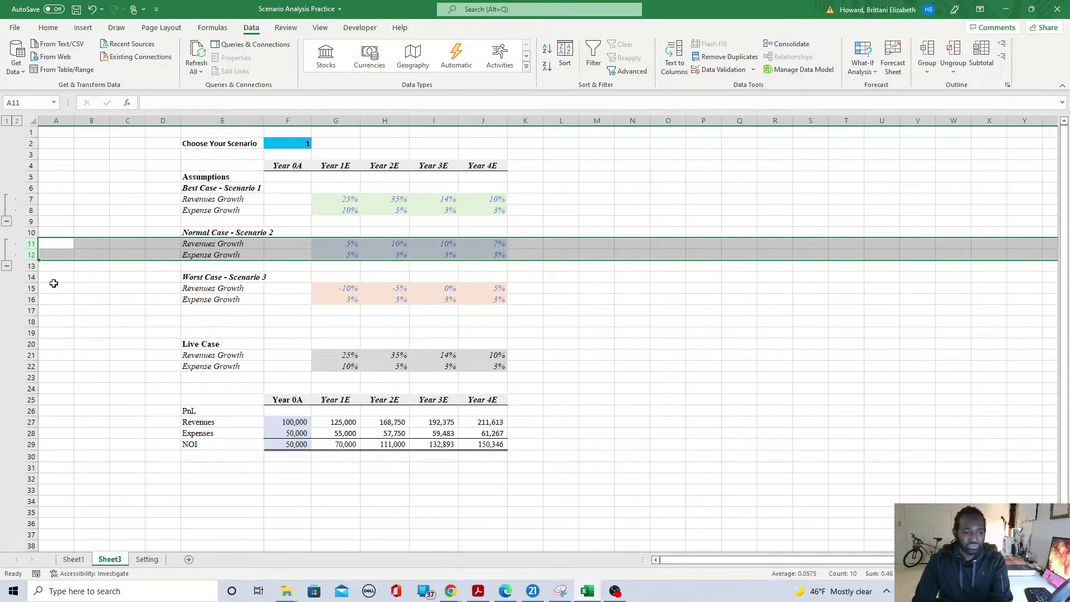
left_click_drag(31, 289, 31, 300)
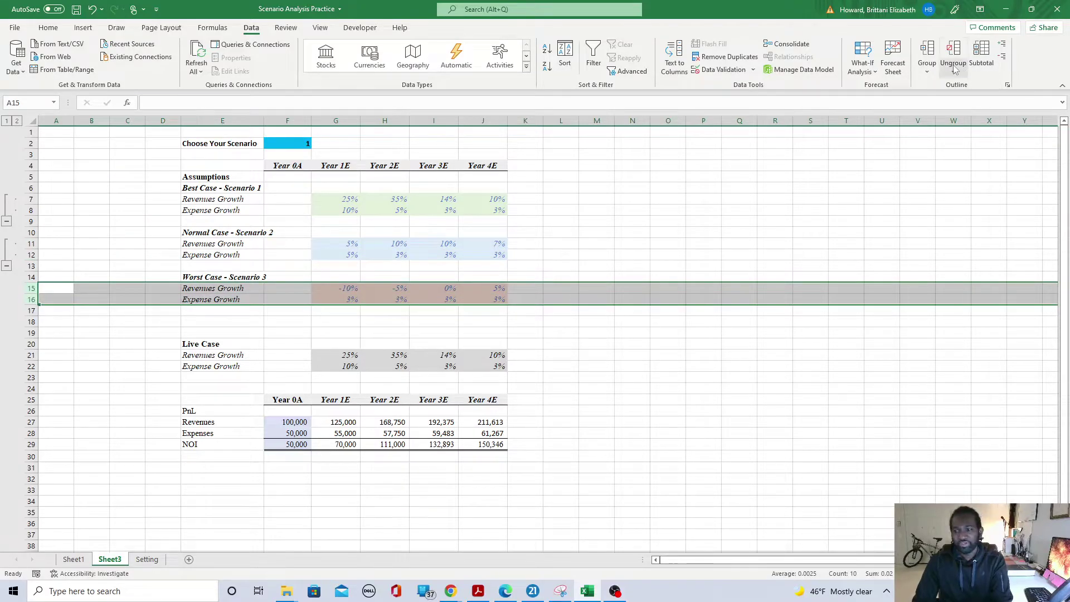
left_click(928, 65)
left_click(950, 91)
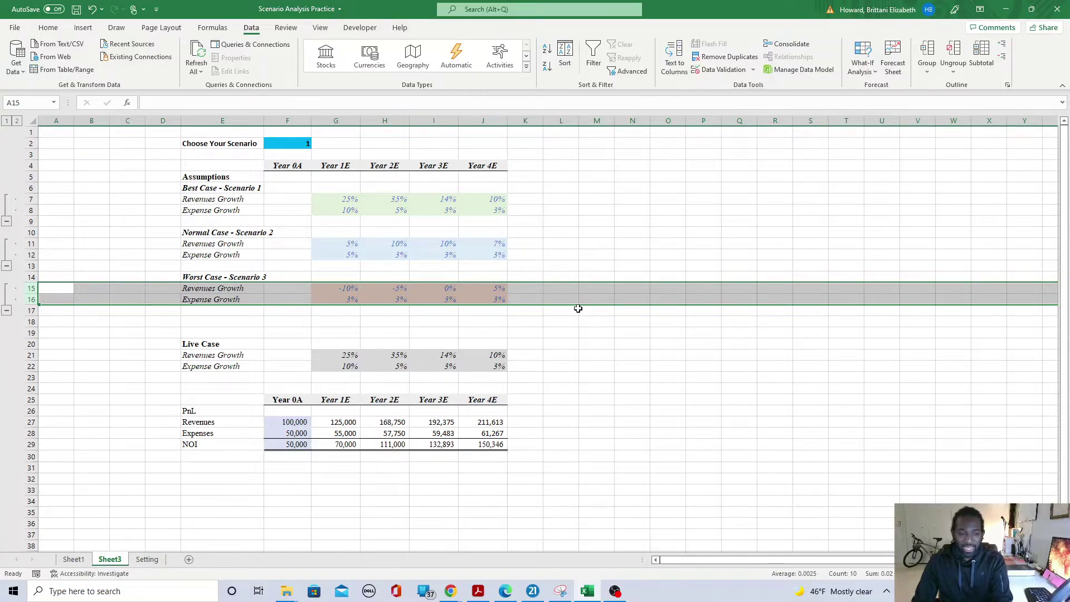
left_click(772, 232)
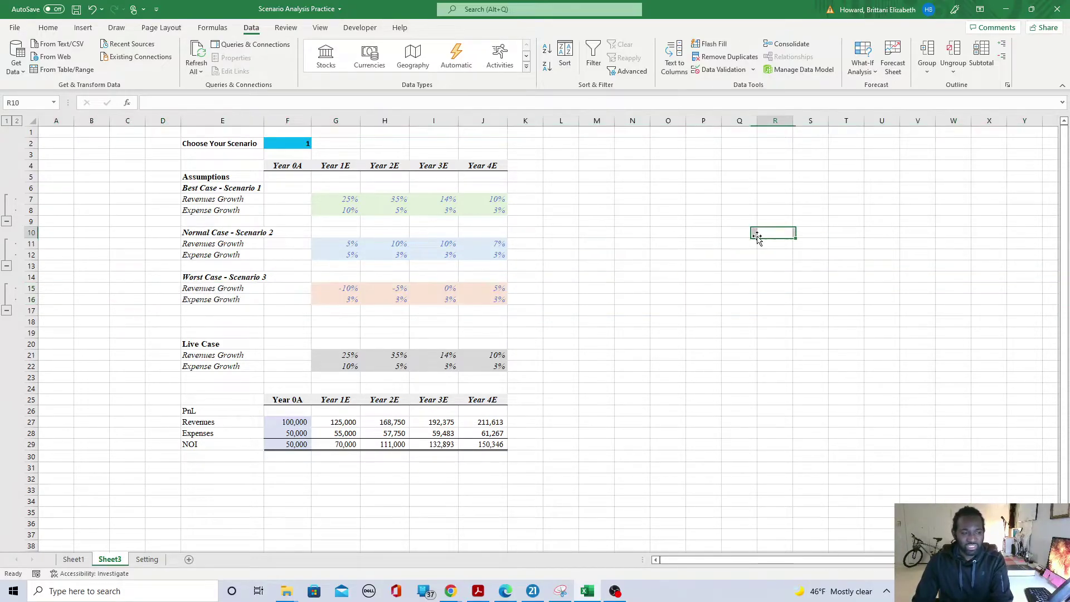
Insert a blank row above Assumptions, then group rows 6–20 holding all scenario assumptions and collapse that group.
right_click(33, 179)
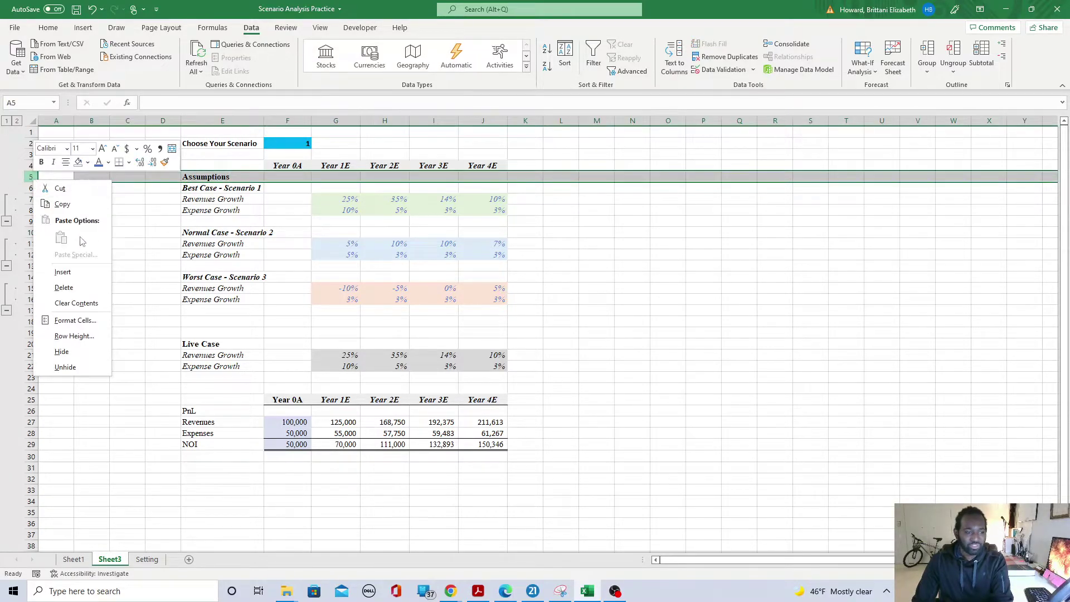
left_click(63, 271)
left_click_drag(25, 192, 48, 339)
left_click(927, 71)
left_click(942, 92)
left_click(6, 355)
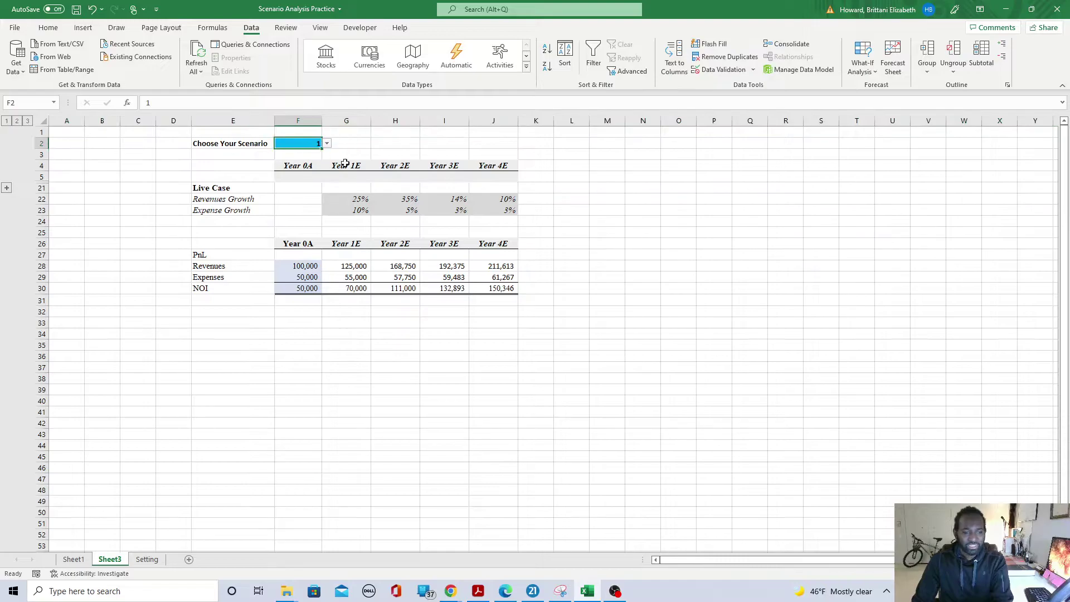
Choose scenario 2 from the scenario selector dropdown in F2.
left_click(317, 145)
left_click(327, 143)
left_click(325, 160)
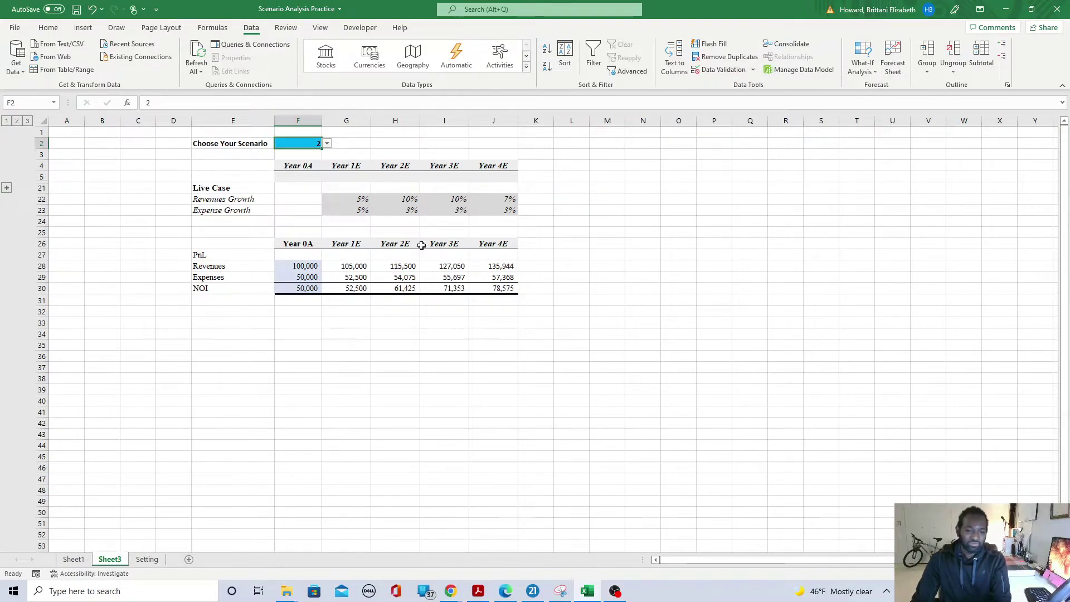
Italicize the projected revenues, expenses and NOI figures in G28:J30.
left_click_drag(351, 265, 497, 286)
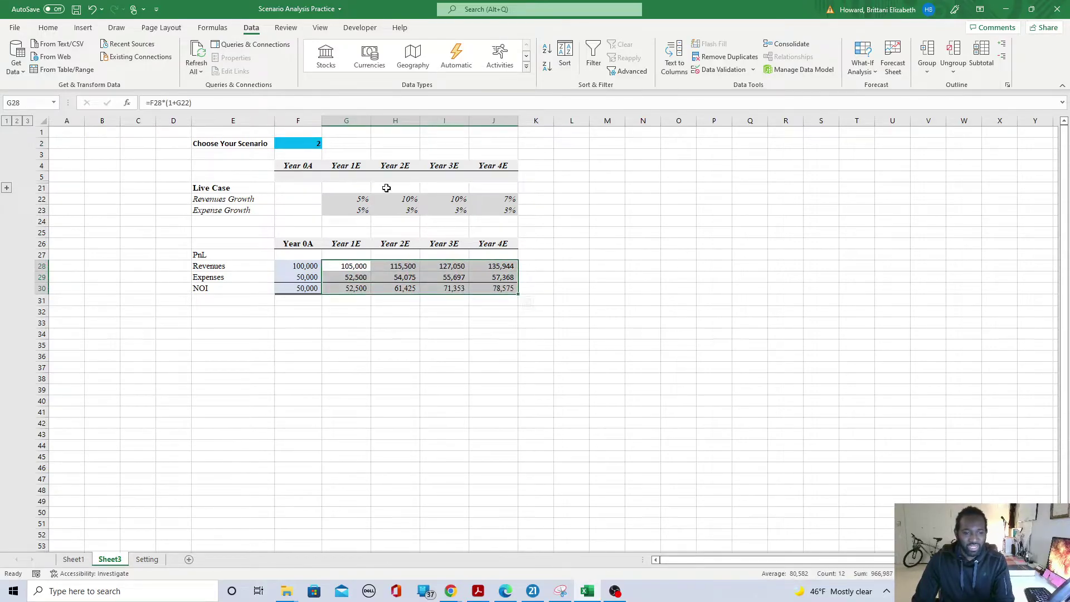
left_click(53, 29)
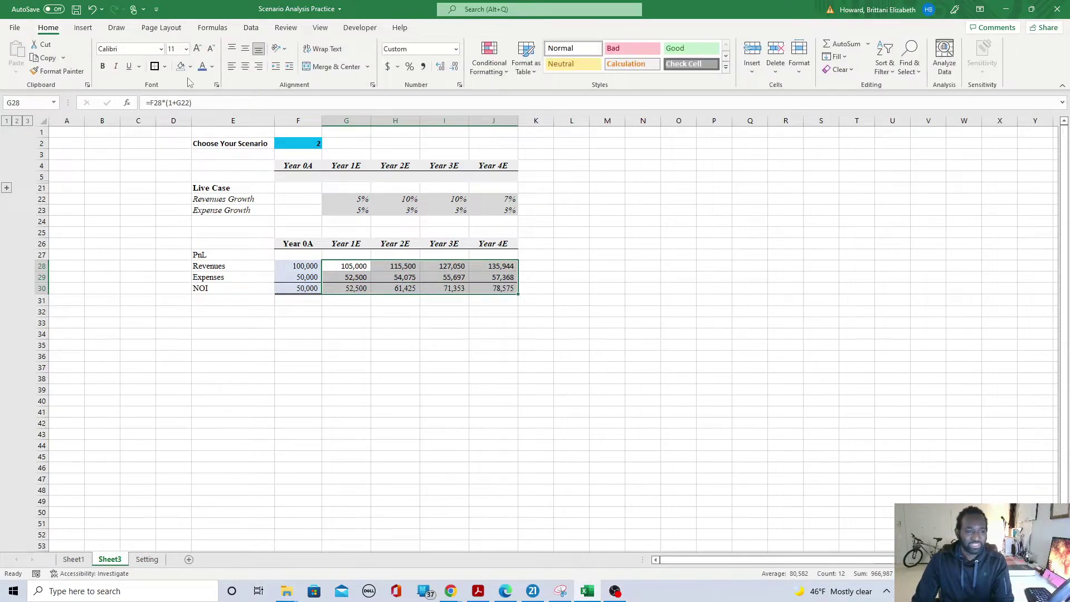
left_click(116, 65)
left_click(604, 277)
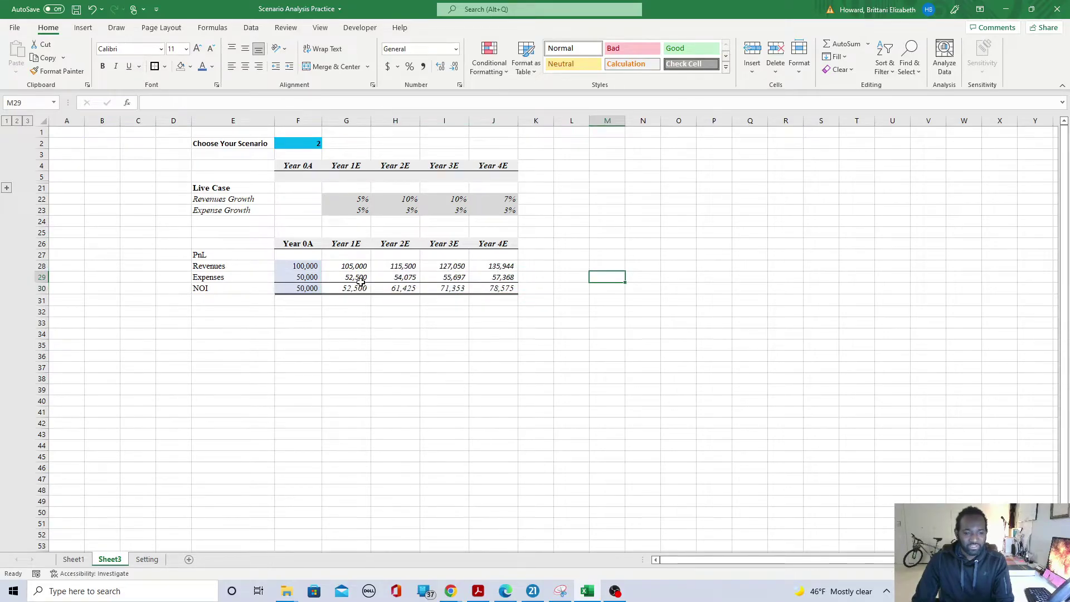
Copy the projected NOI figures G30:J30 and paste them as values starting in G32.
left_click_drag(362, 288, 499, 289)
key("ctrl+c")
right_click(353, 311)
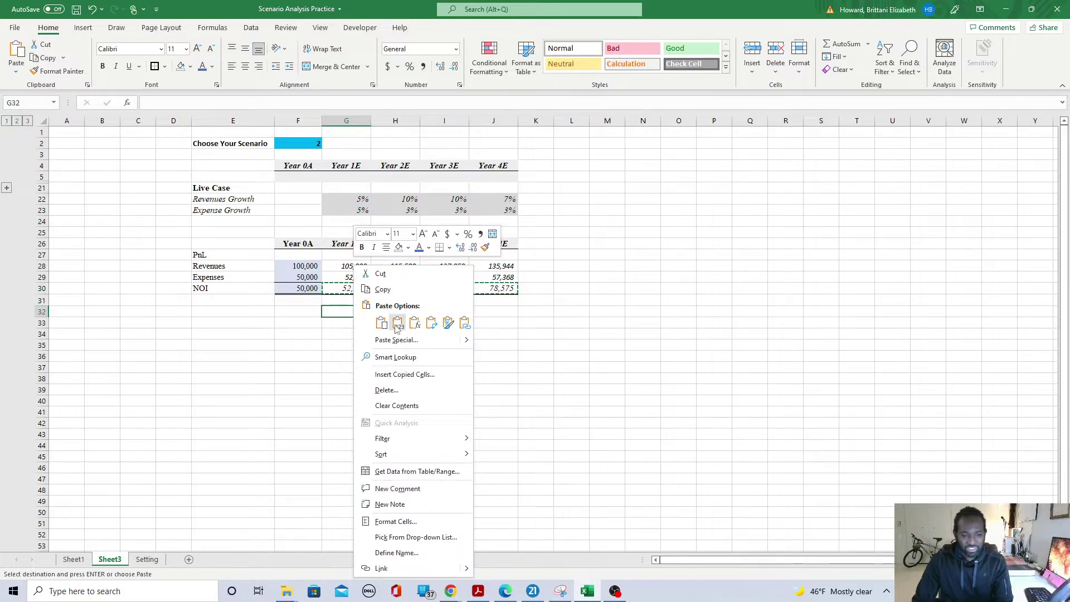
left_click(397, 323)
Label the summary rows Normal, Best and Worst in cells F32:F34.
left_click(289, 312)
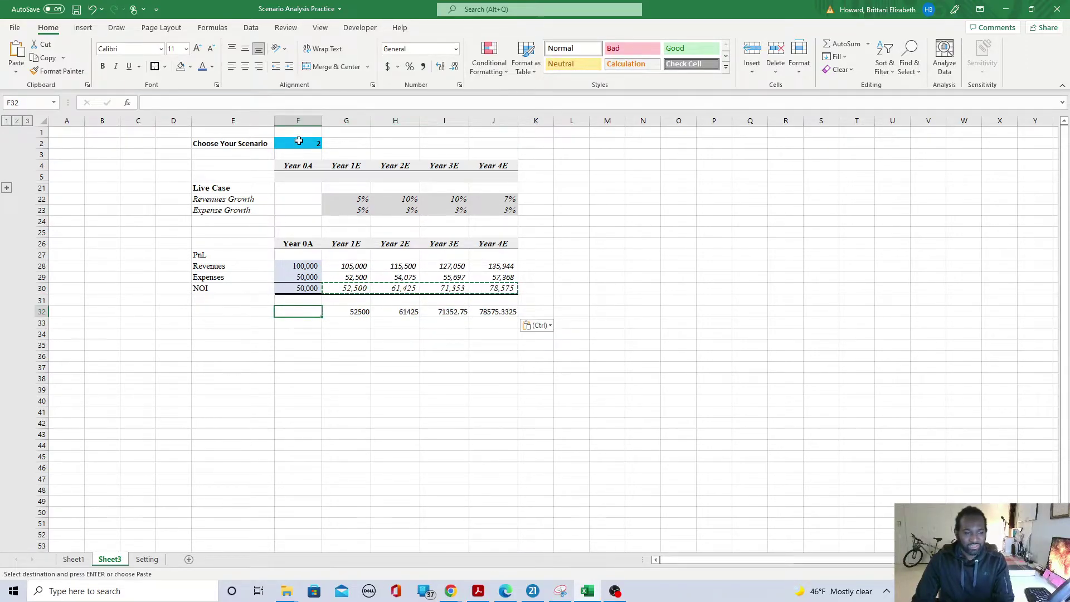
type("Normal")
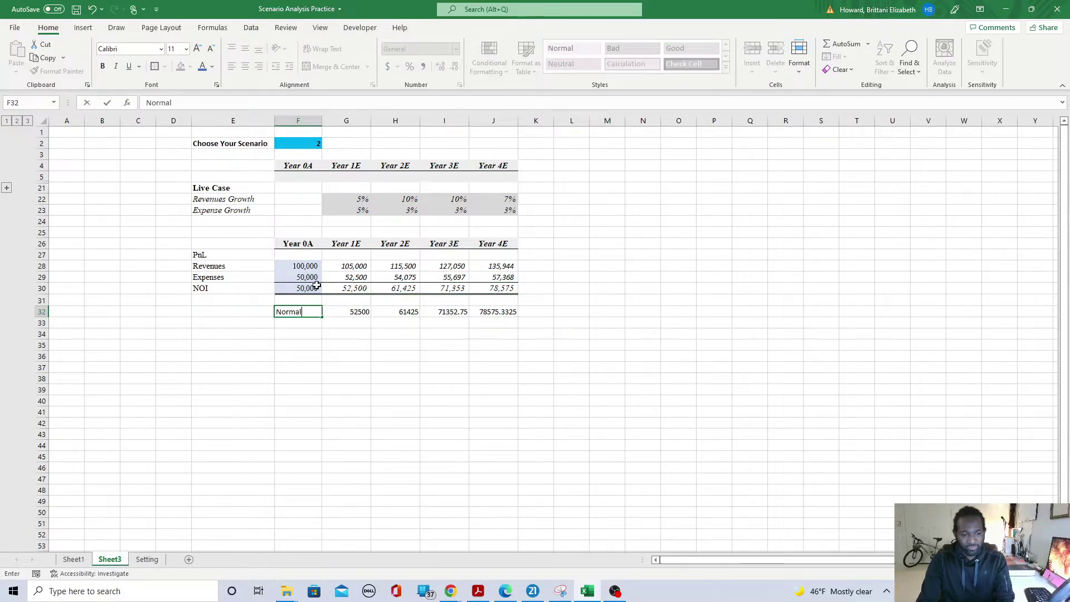
key("Return")
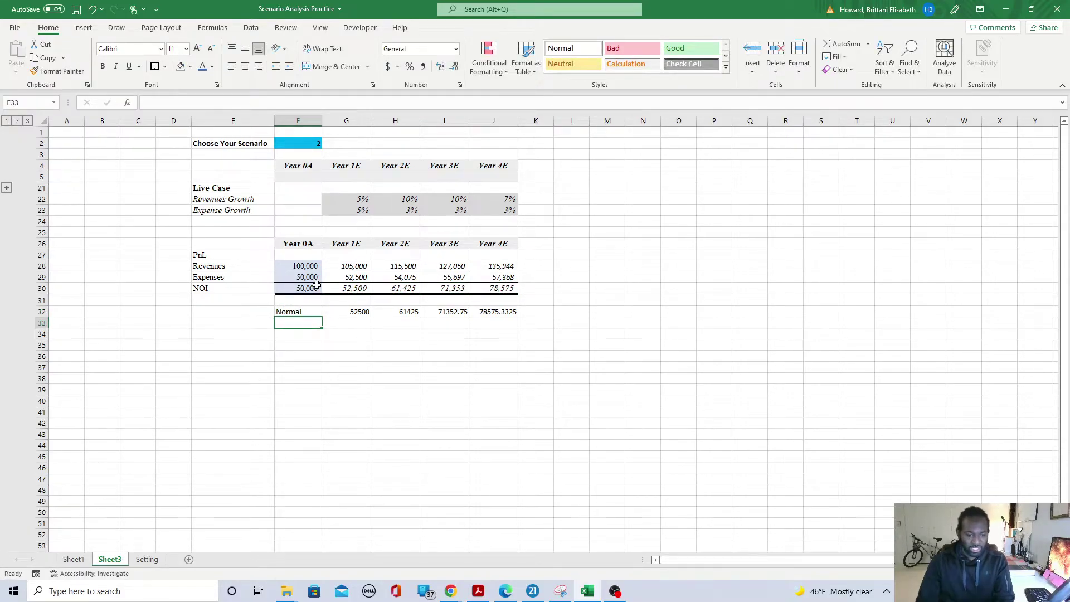
type("Best")
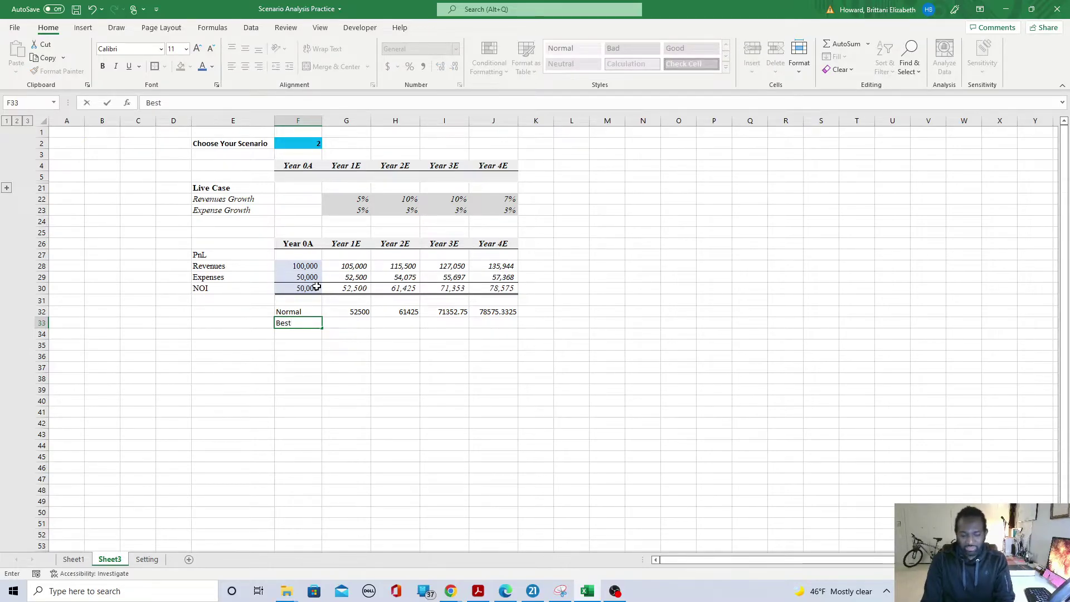
key("Return")
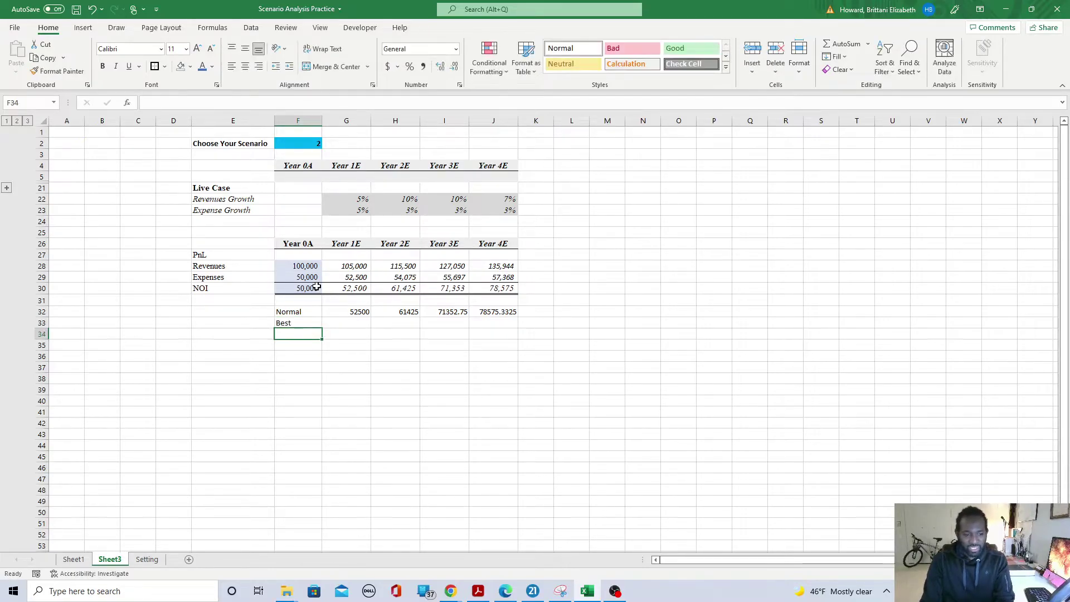
type("Worst")
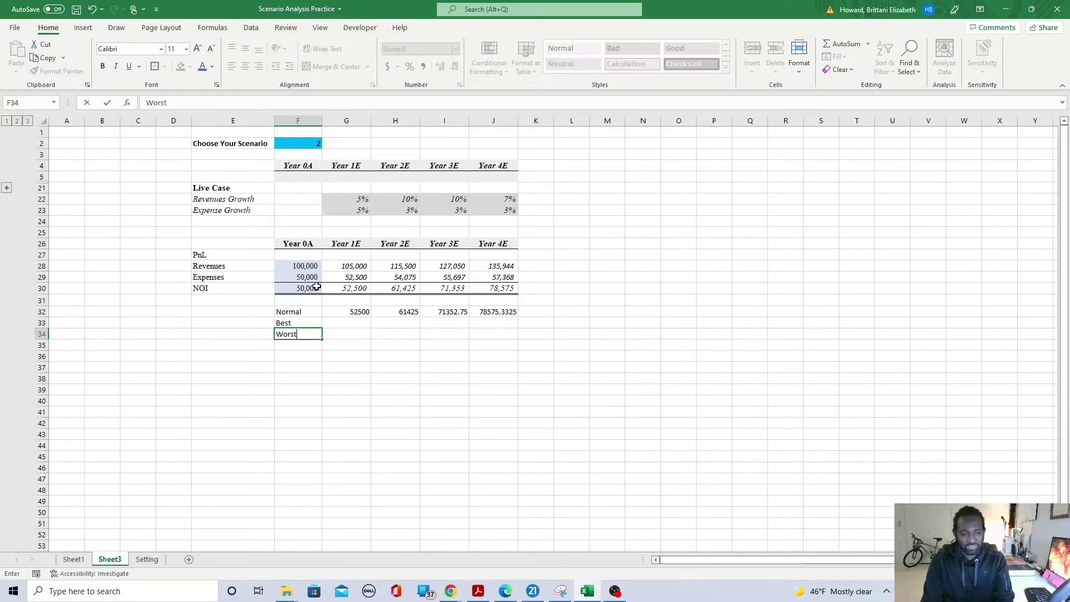
key("Return")
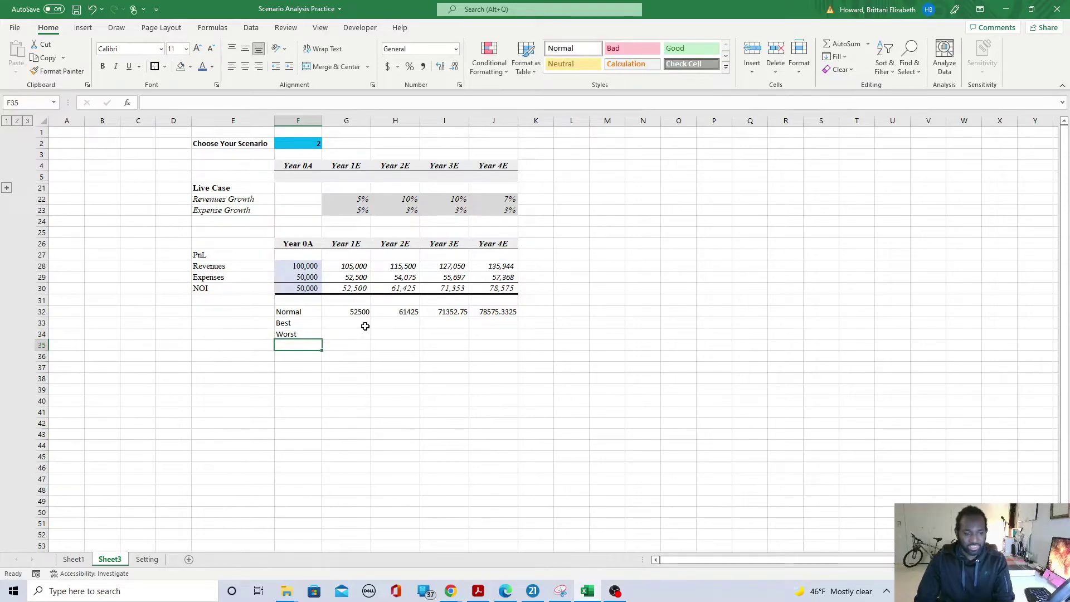
Switch the selector to scenario 1 and paste the projected NOI as values into the Best row, G33:J33.
left_click(335, 323)
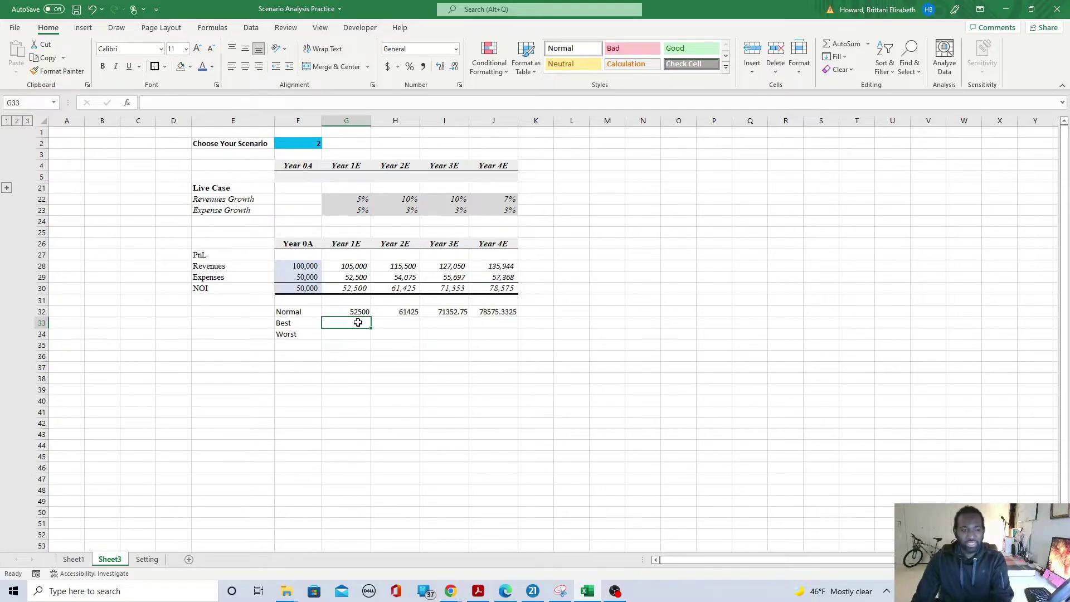
left_click(313, 140)
left_click(327, 143)
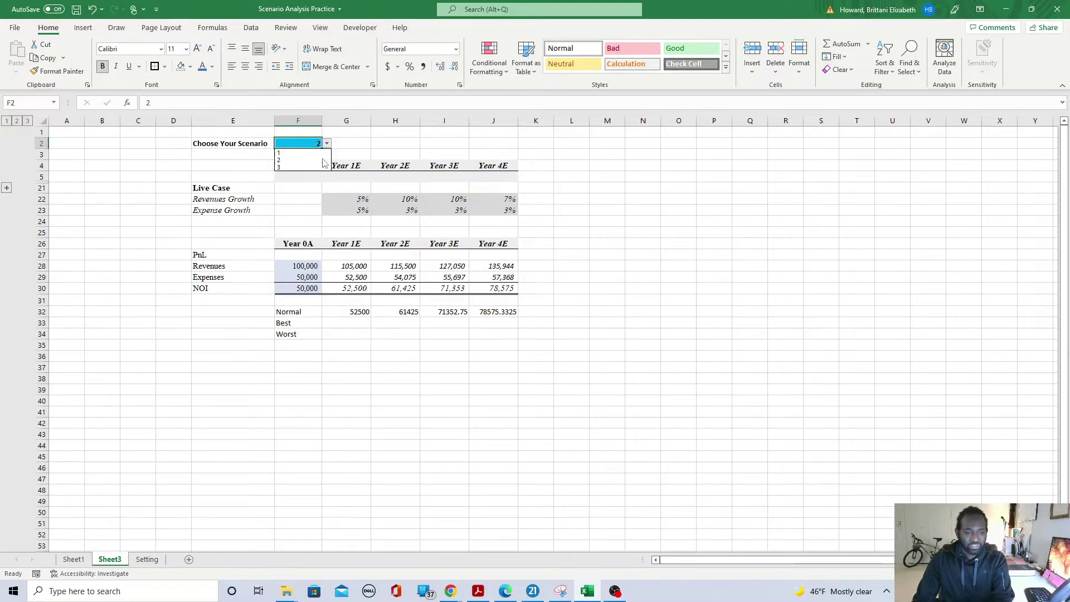
left_click(318, 154)
left_click_drag(351, 287, 479, 287)
key("ctrl+c")
right_click(332, 326)
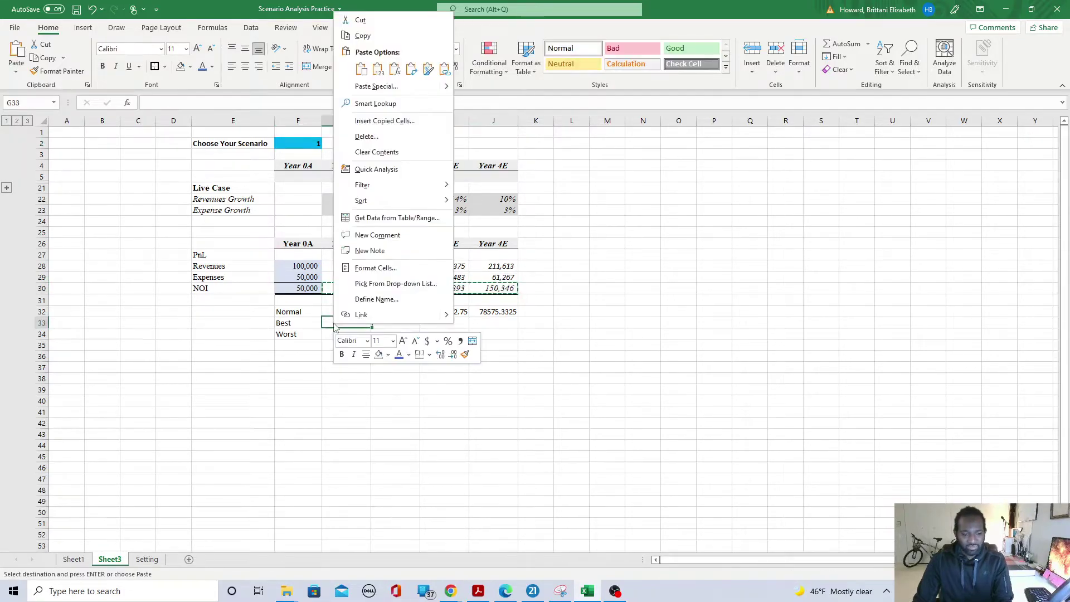
left_click(377, 68)
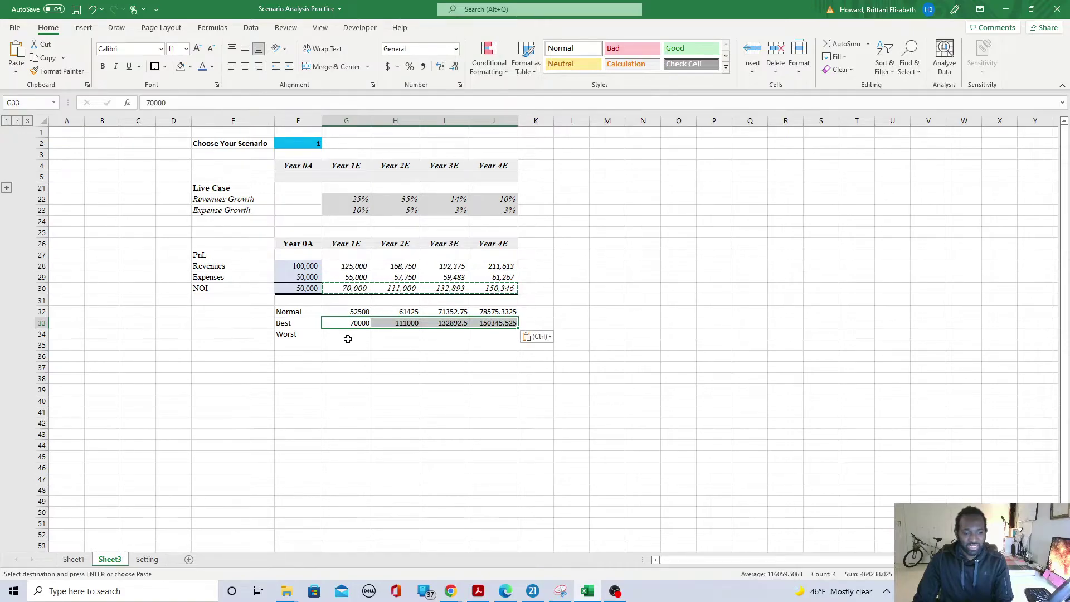
Switch the selector to scenario 3 and paste the projected NOI as values into the Worst row, G34:J34.
left_click(310, 143)
left_click(327, 143)
left_click(319, 168)
left_click_drag(348, 290, 494, 284)
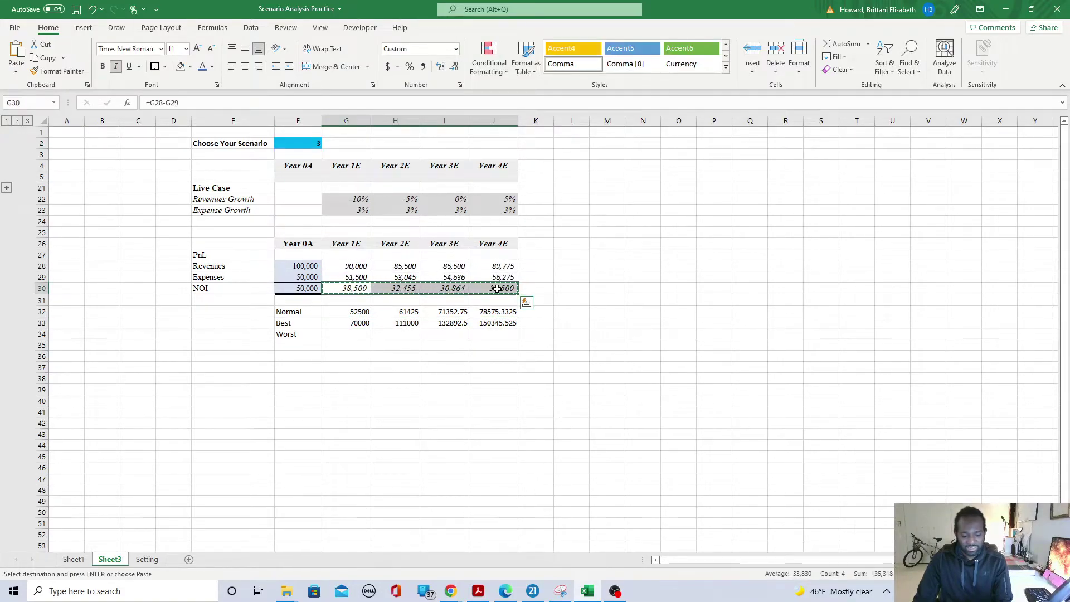
left_click(340, 333)
right_click(340, 333)
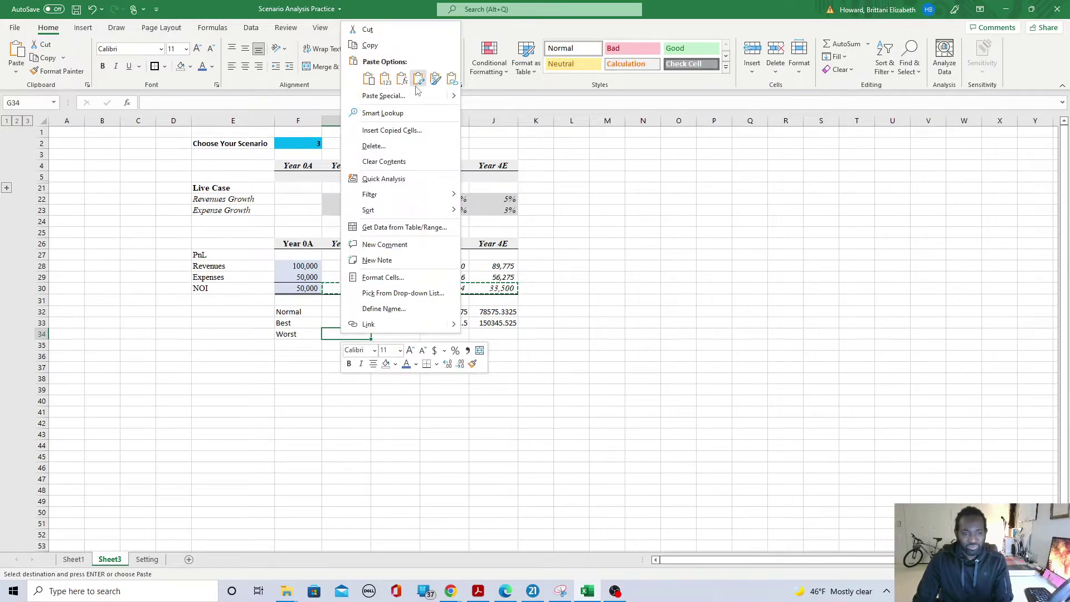
left_click(385, 81)
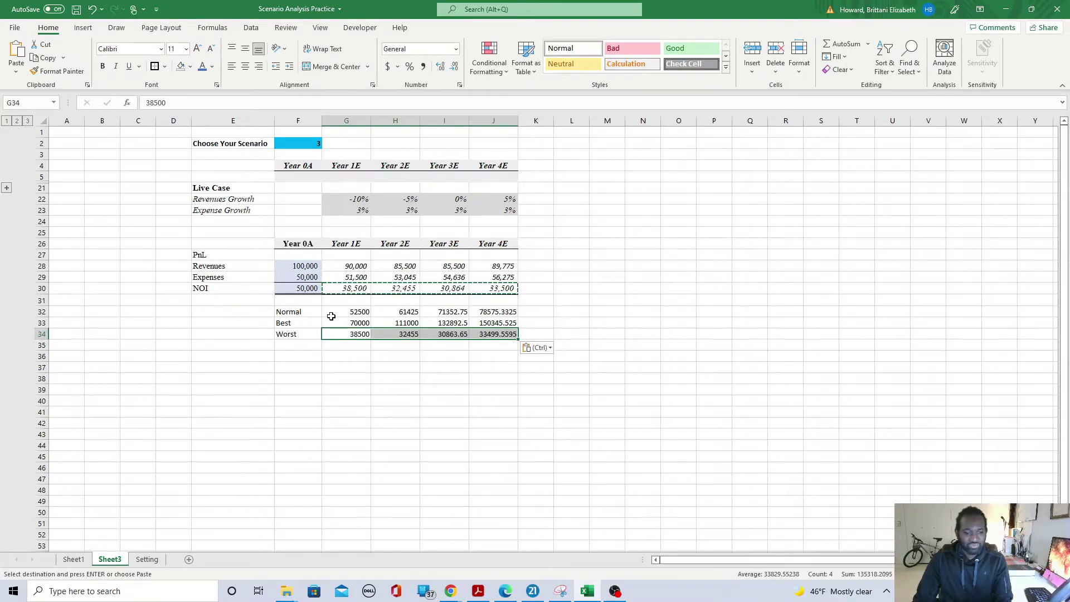
Apply the dollar Accounting format without decimals to the scenario NOI summary G32:J34.
left_click(483, 381)
left_click_drag(355, 312, 504, 335)
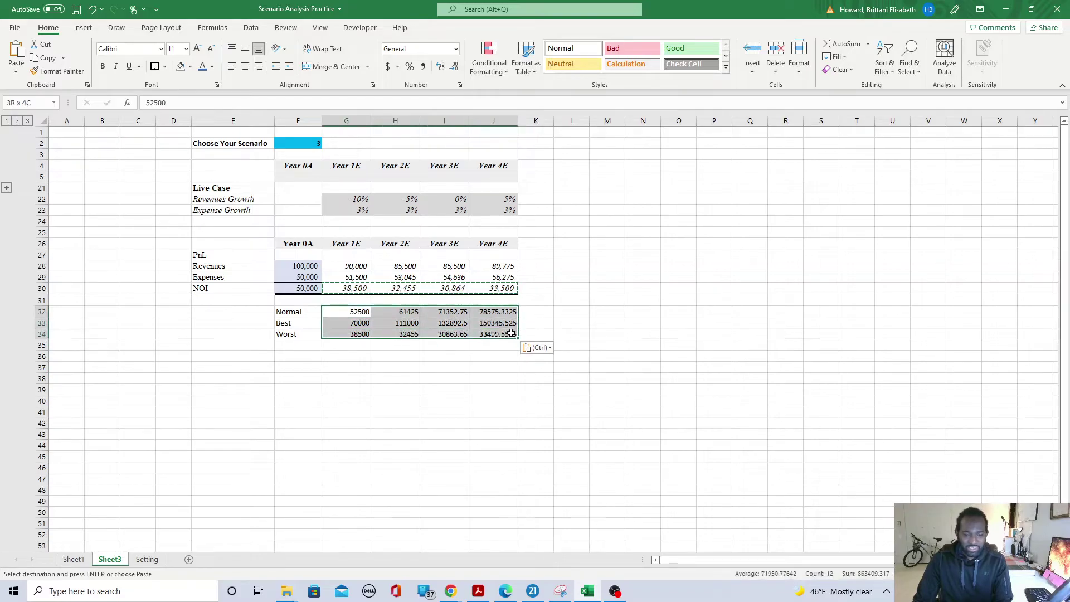
left_click(386, 66)
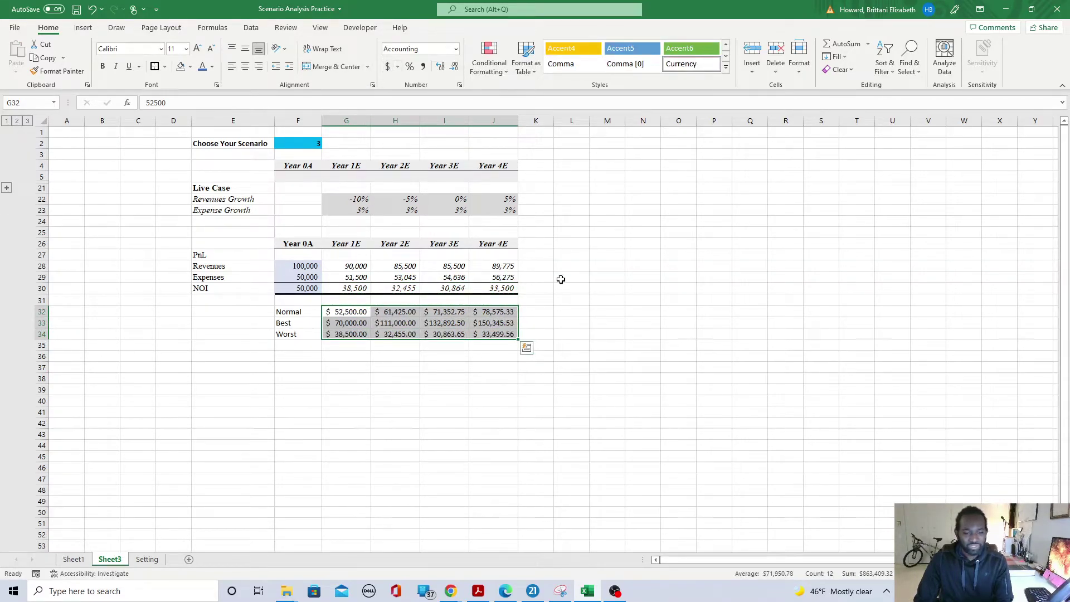
left_click(455, 66)
left_click(455, 67)
left_click(649, 288)
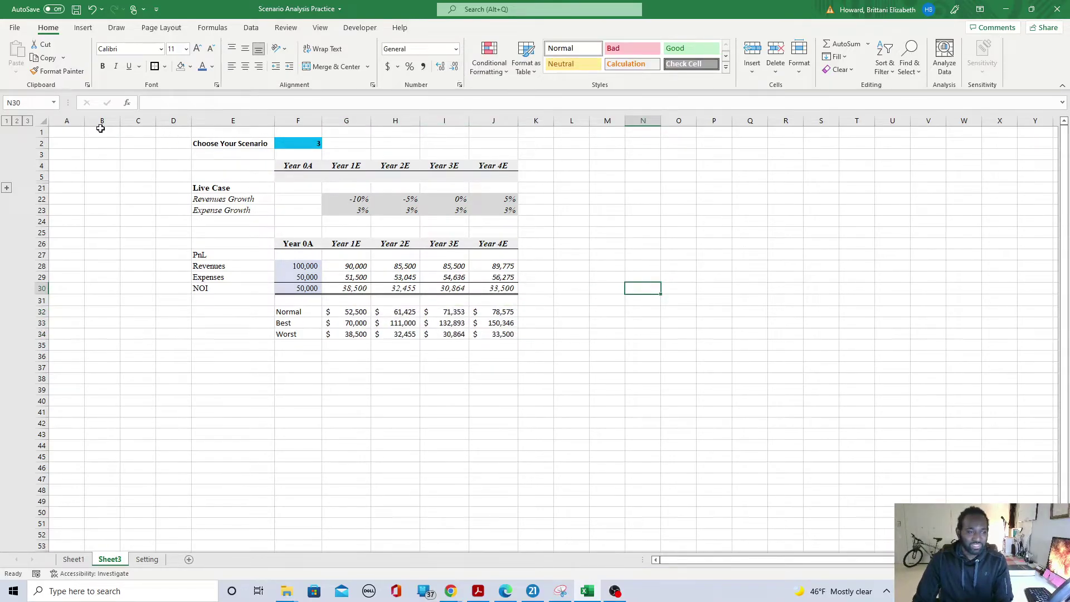
Insert a blank row at the top of the sheet and put an outside border around the model, D2:K36.
right_click(45, 132)
left_click(76, 225)
mouse_move(182, 143)
left_mouse_down()
mouse_move(604, 249)
mouse_move(545, 346)
mouse_move(548, 363)
left_mouse_up()
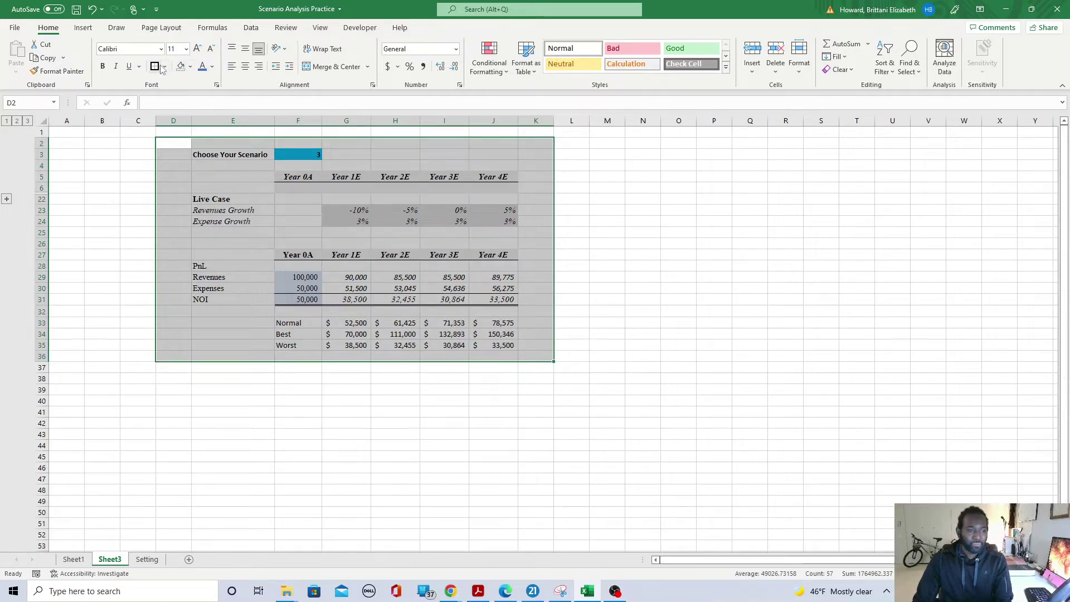
left_click(678, 277)
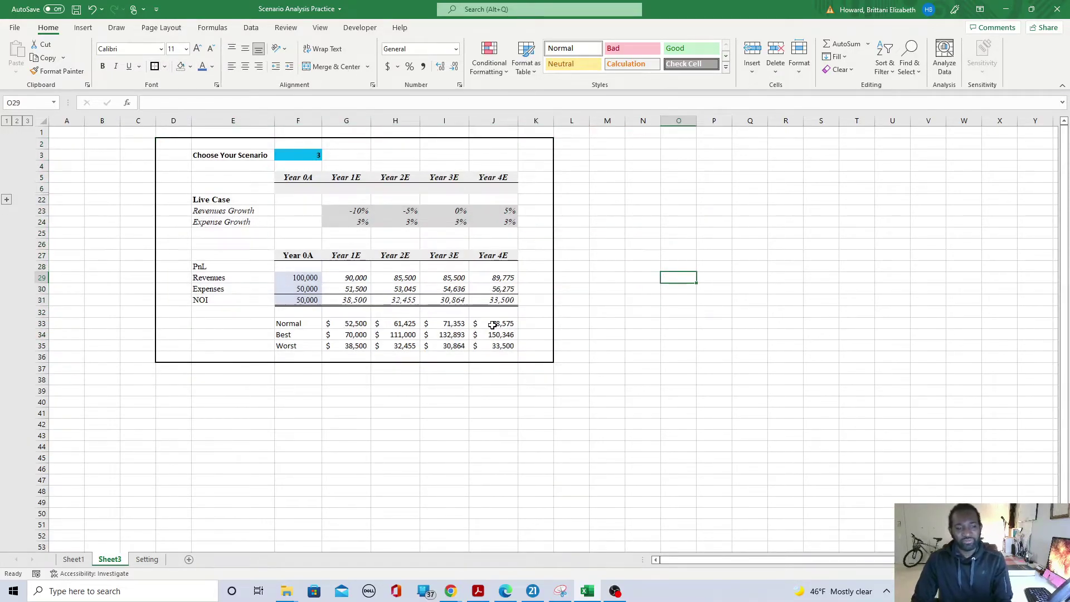
Italicize the Normal, Best and Worst summary labels and figures in F33:J35.
left_click_drag(285, 324, 509, 349)
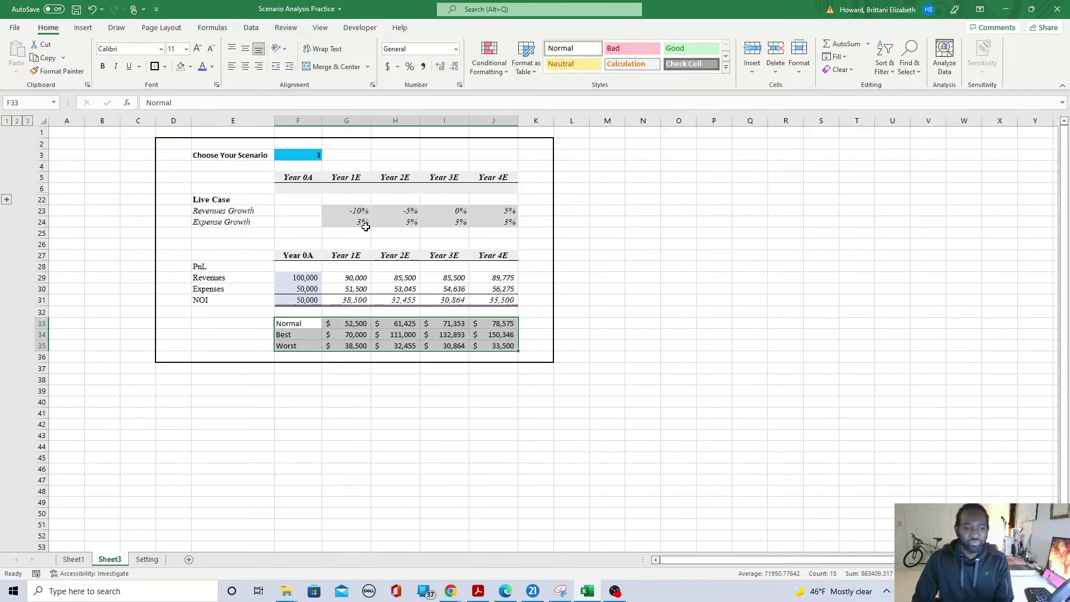
left_click(116, 66)
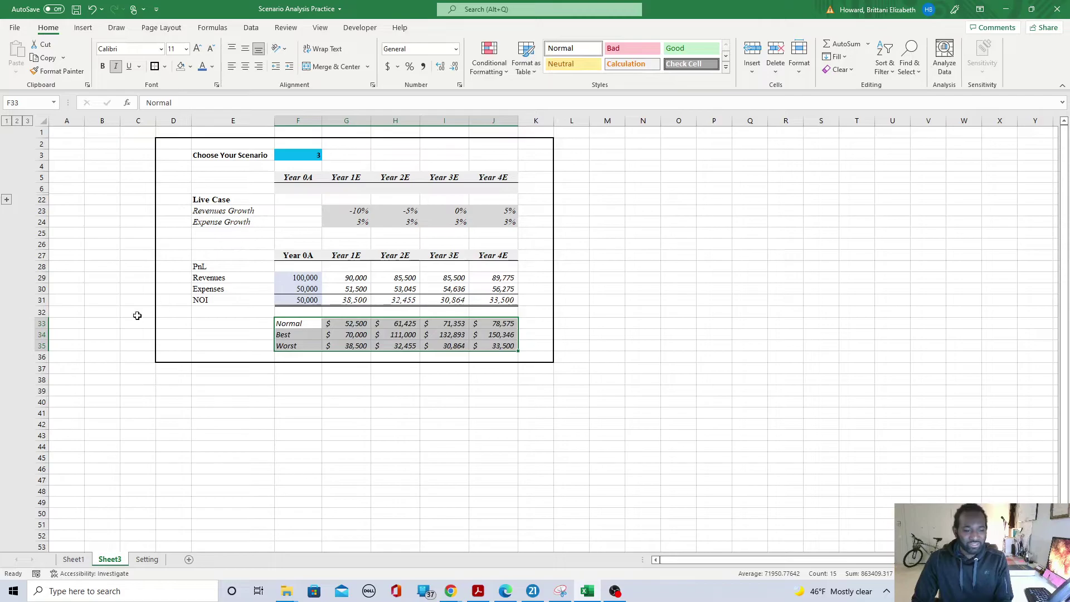
Insert a blank row above the Normal summary row and copy the Year 1E to Year 4E headers from G5:J5 into G33:J33.
right_click(41, 323)
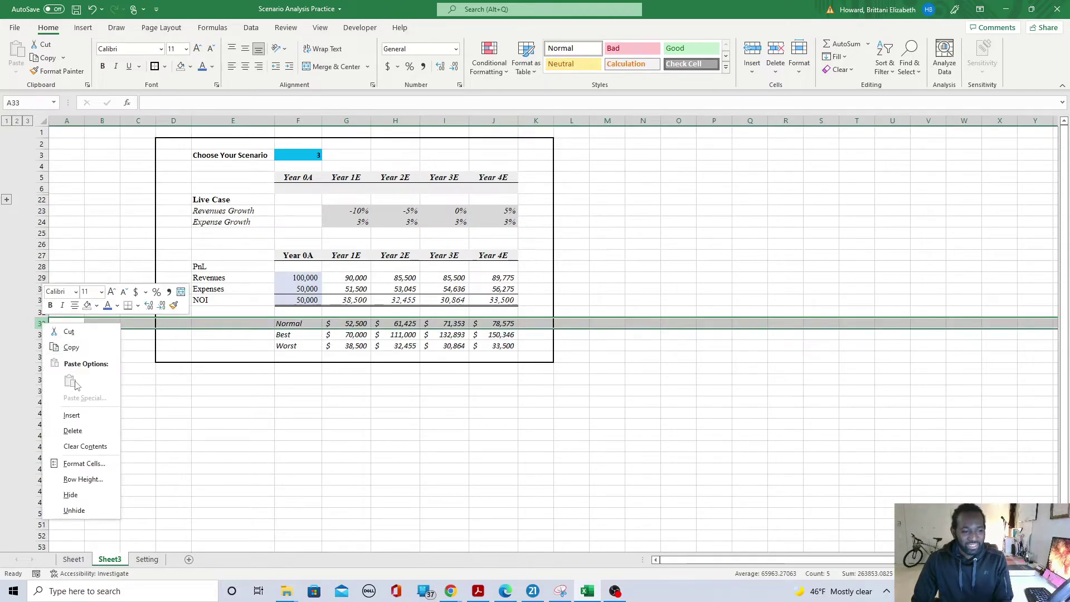
left_click(78, 413)
left_click(348, 325)
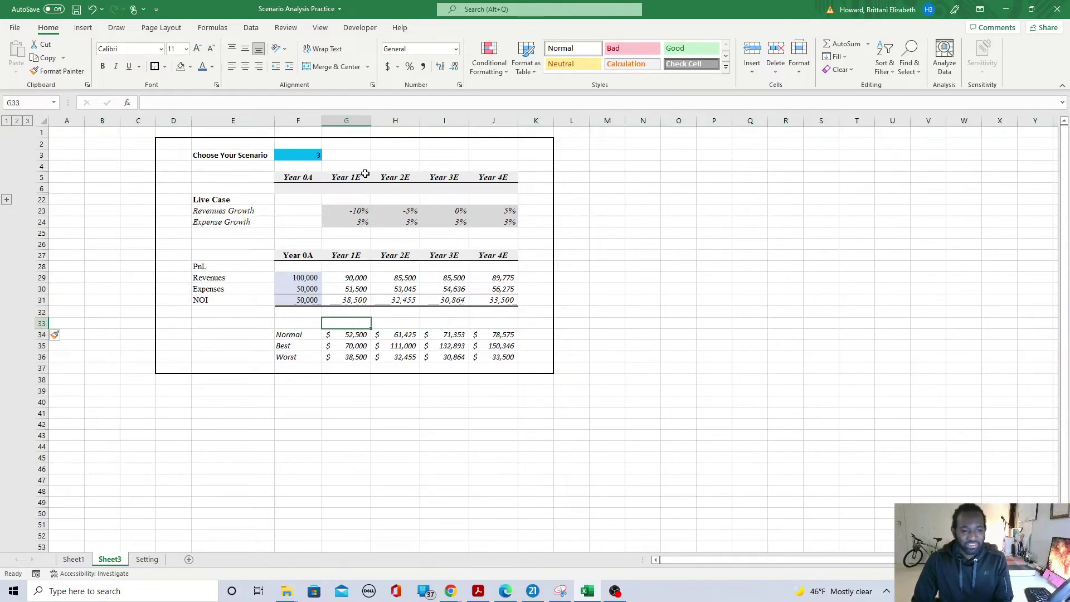
left_click_drag(329, 175, 506, 176)
key("ctrl+c")
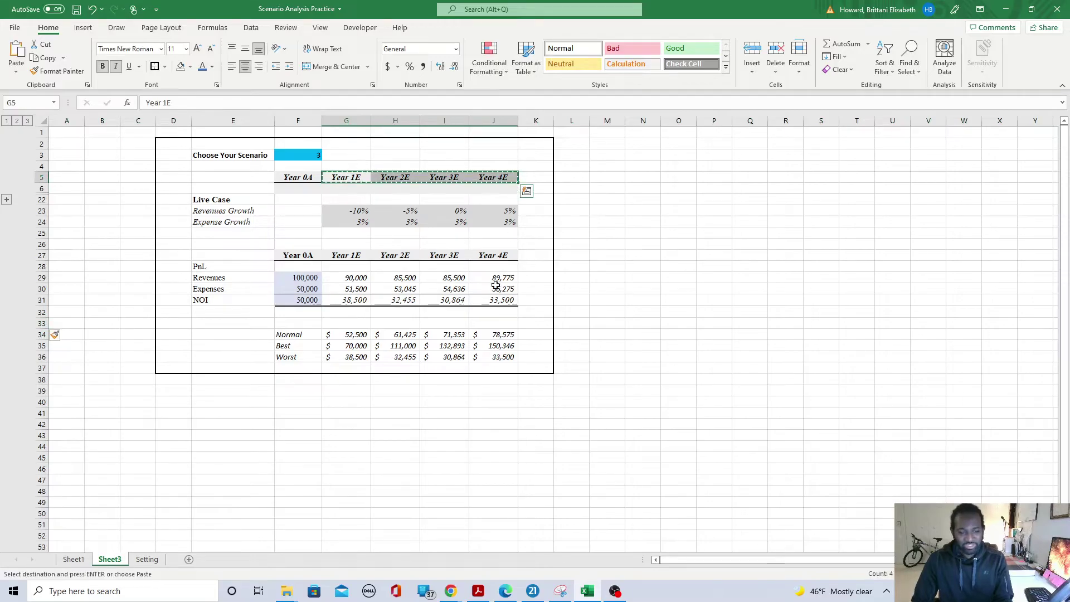
left_click(340, 323)
key("ctrl+v")
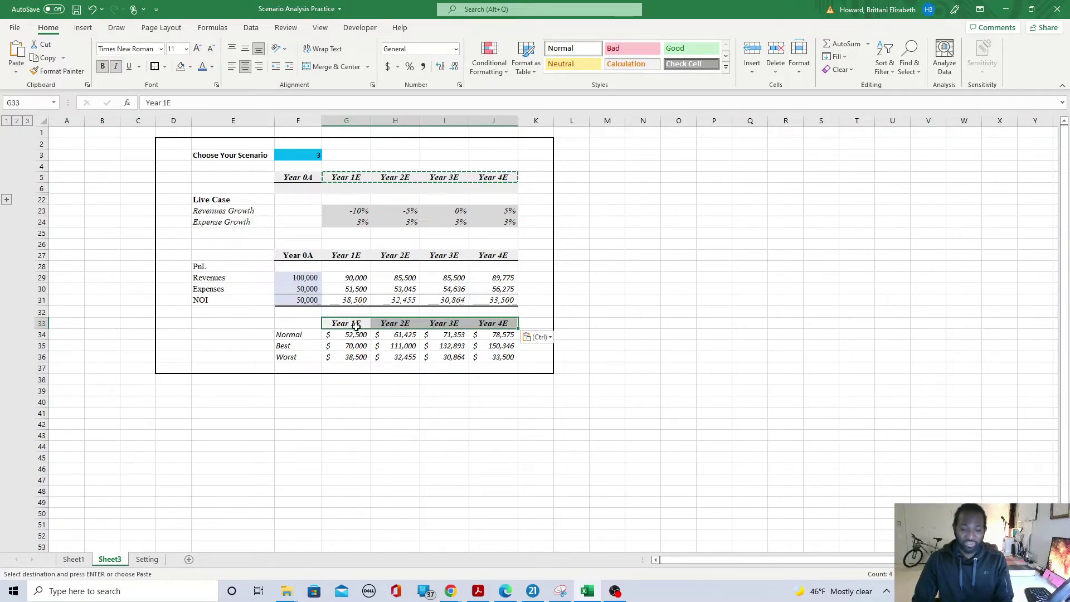
left_click(655, 338)
Insert a 2-D clustered column chart from the scenario summary F33:J36 and place it beside the bordered model.
left_click_drag(288, 323, 501, 357)
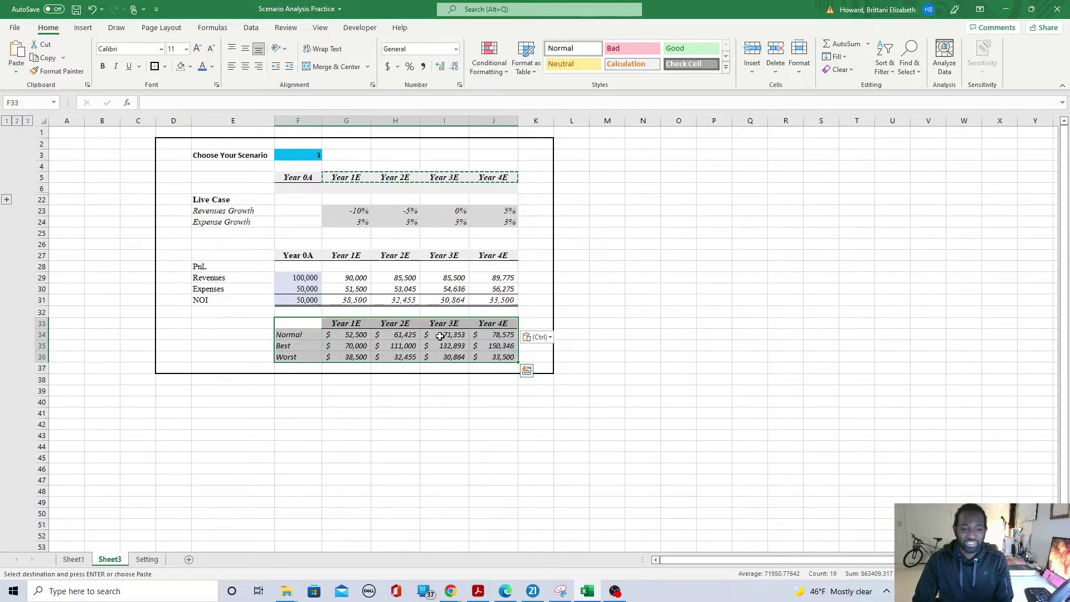
left_click(83, 28)
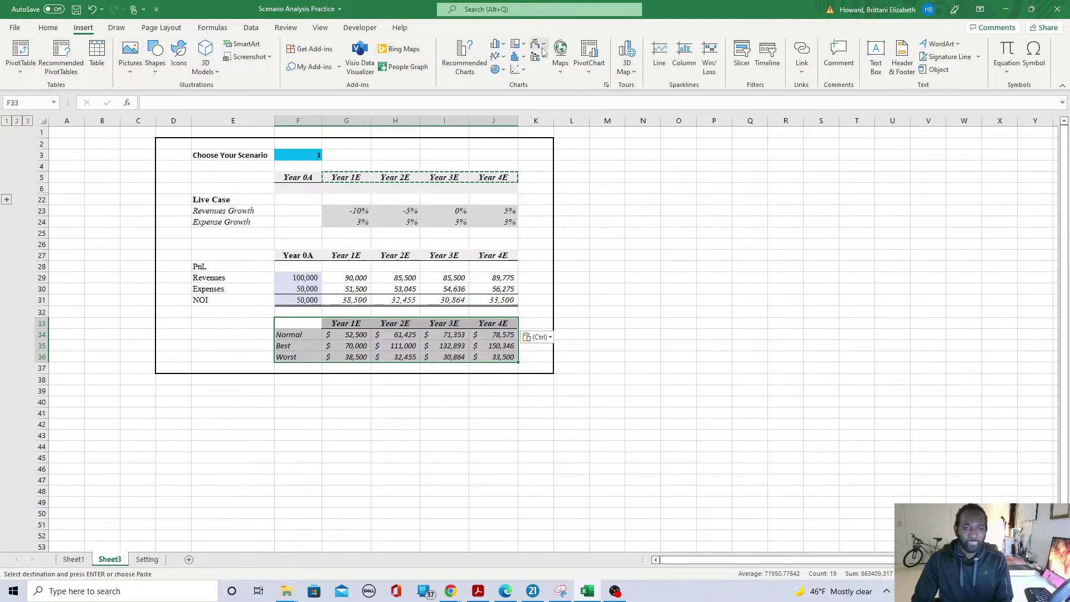
left_click(498, 45)
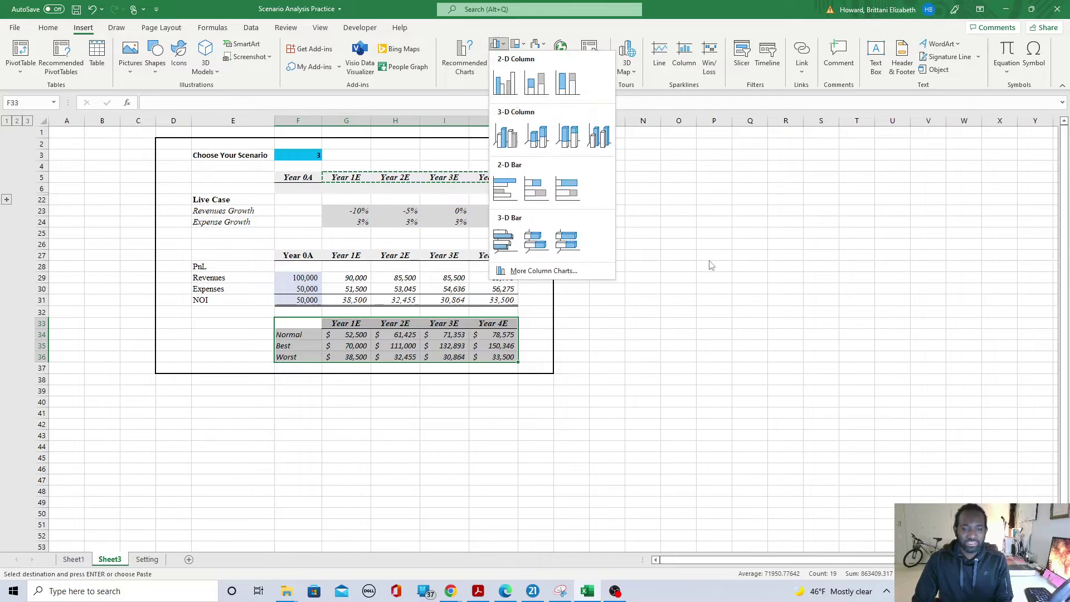
left_click(506, 82)
left_click_drag(616, 269, 753, 178)
Title the chart "NOI Projections (Year 1 to Year 4)".
double_click(695, 183)
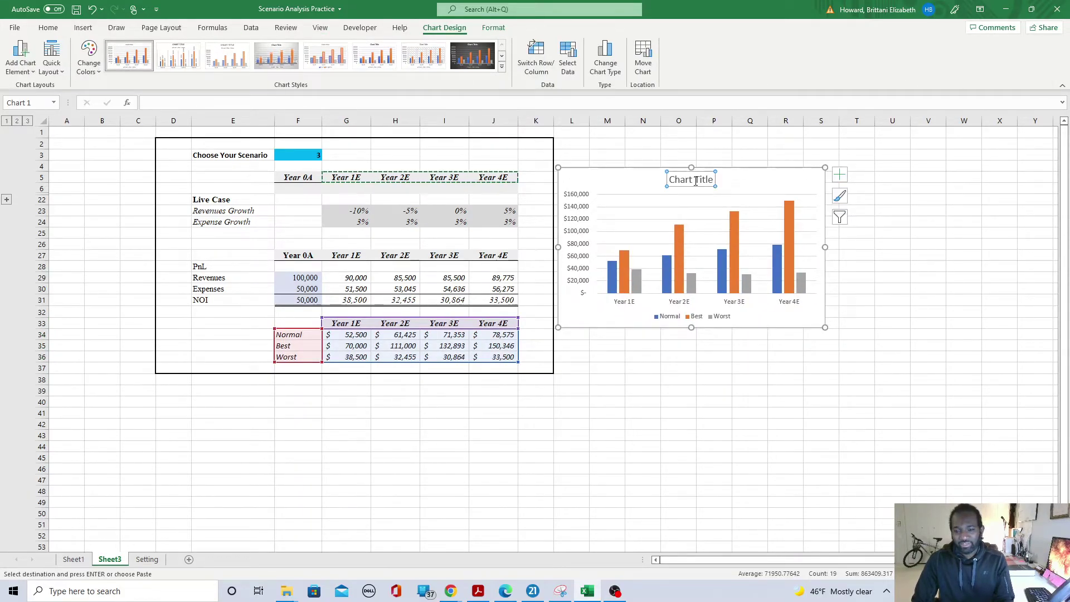
double_click(704, 180)
triple_click(691, 185)
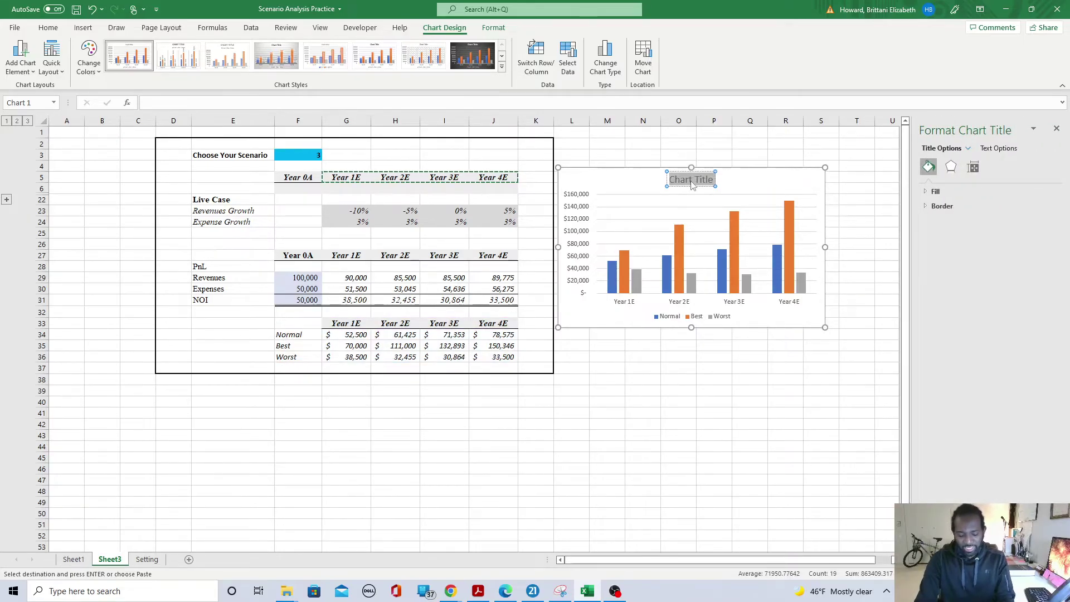
type("NOI")
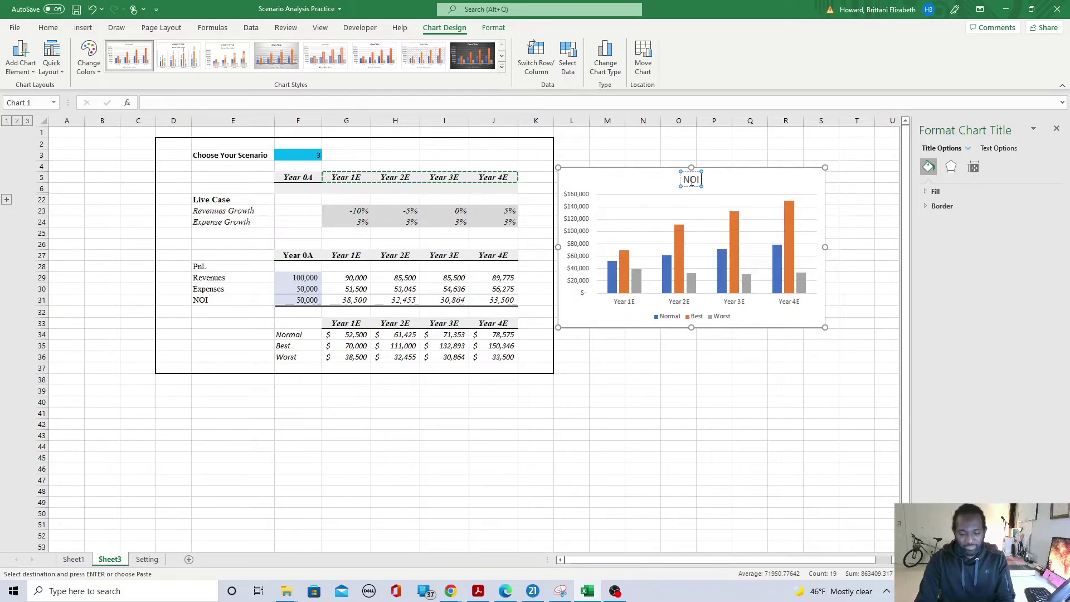
type(" Projections")
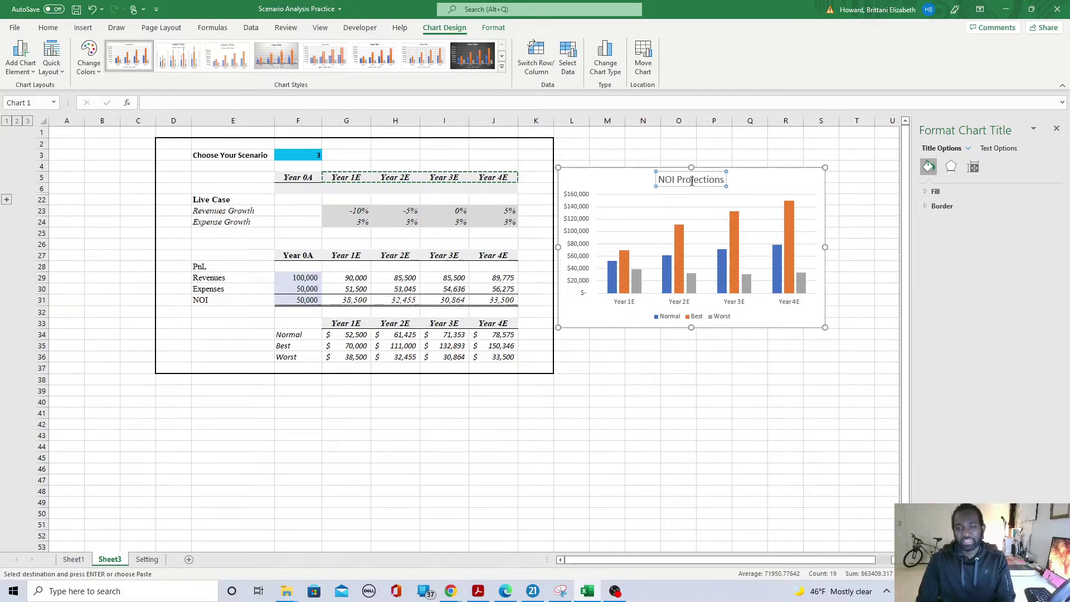
type(" (Y")
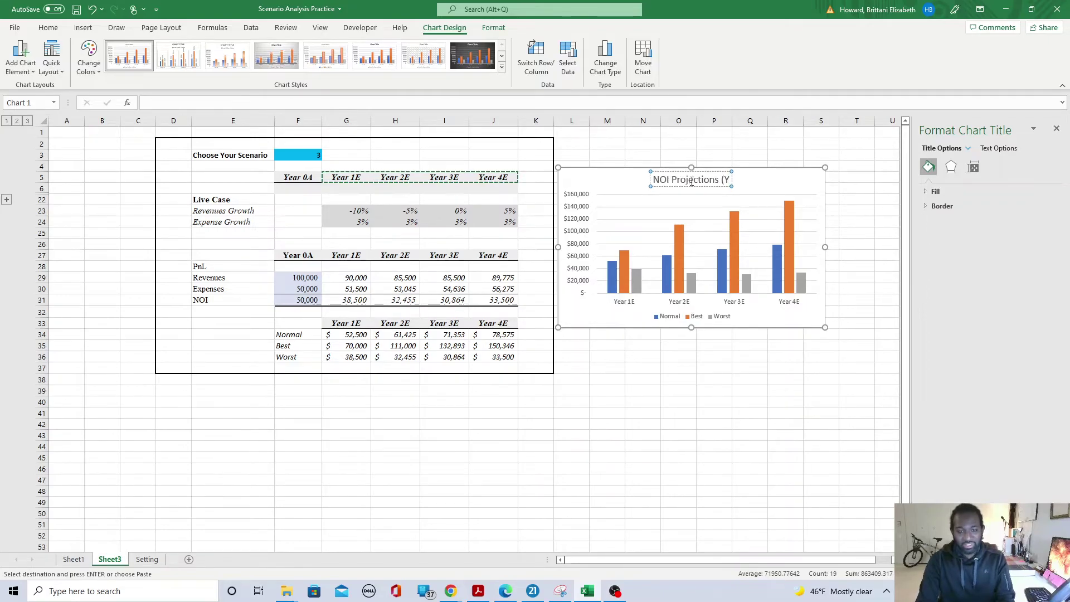
type("e")
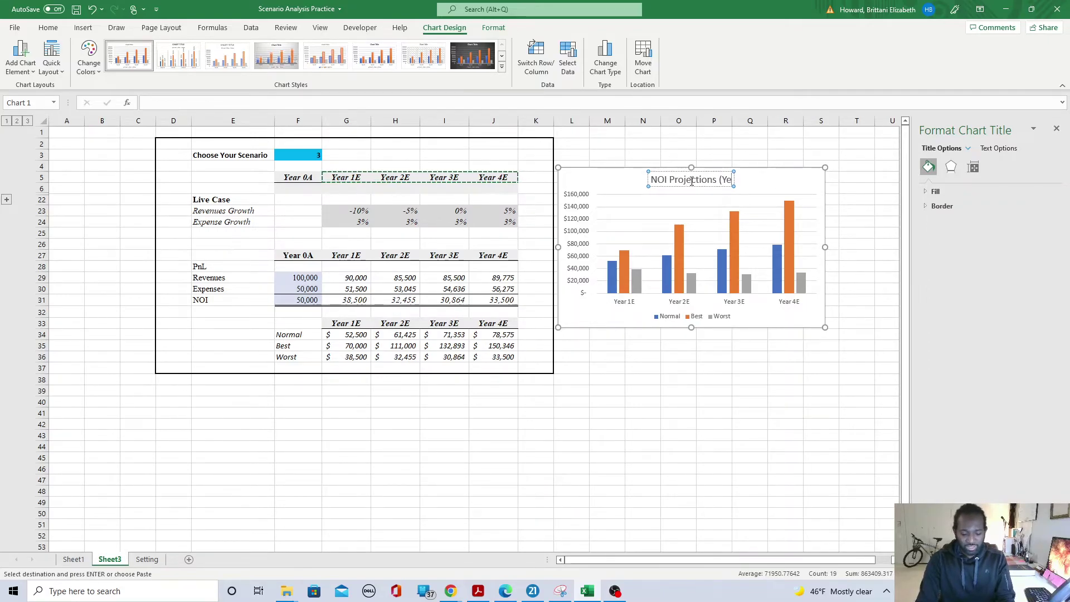
type("ar 1 to Y")
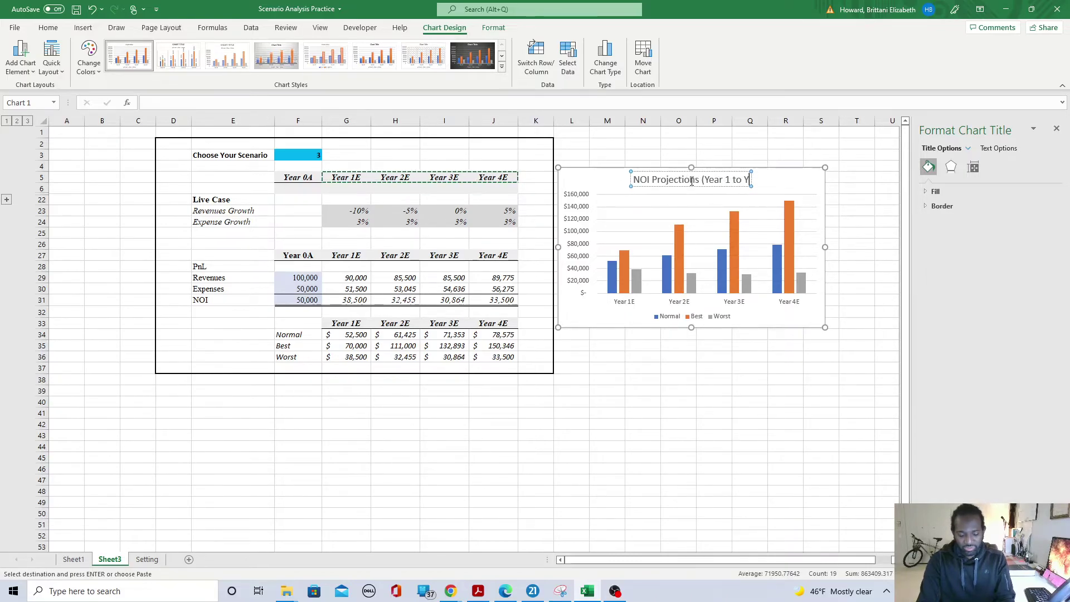
type("ear 4)")
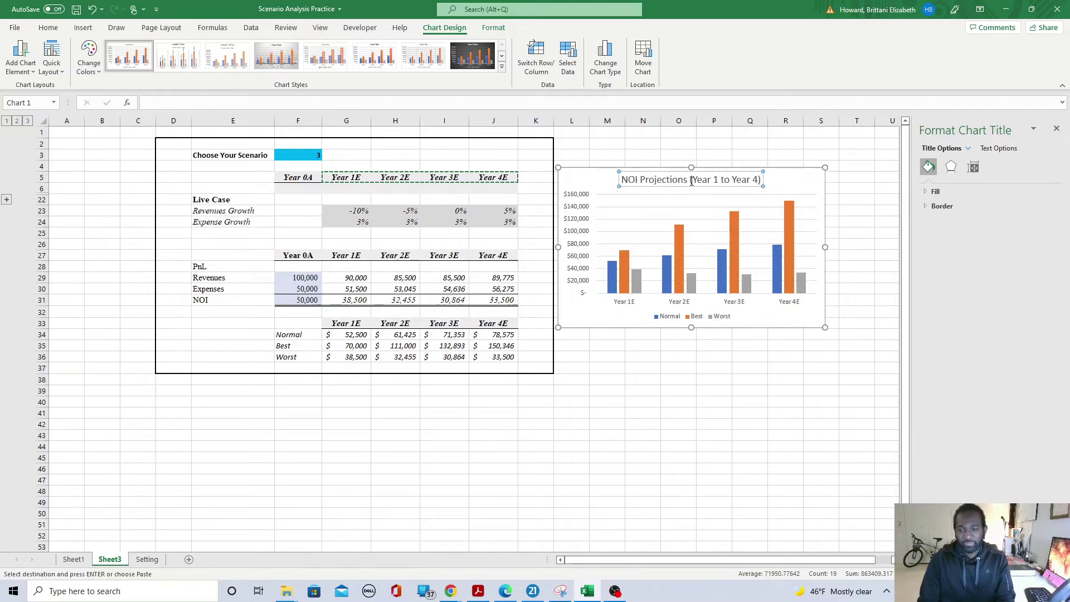
left_click(683, 334)
Move the NOI projections chart to its own new sheet, Chart1.
left_click_drag(778, 195, 809, 189)
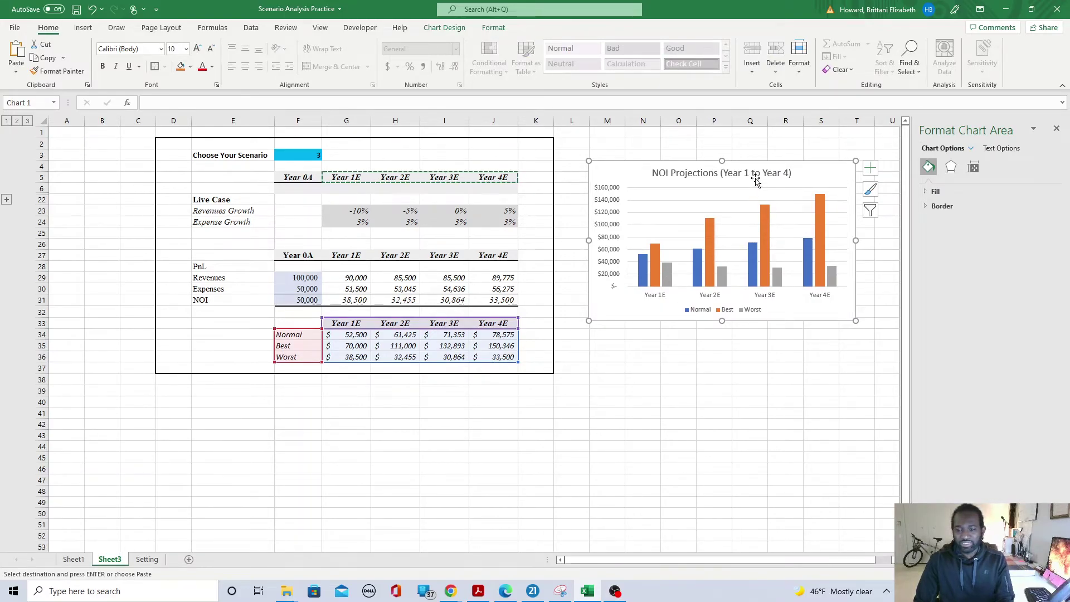
right_click(827, 176)
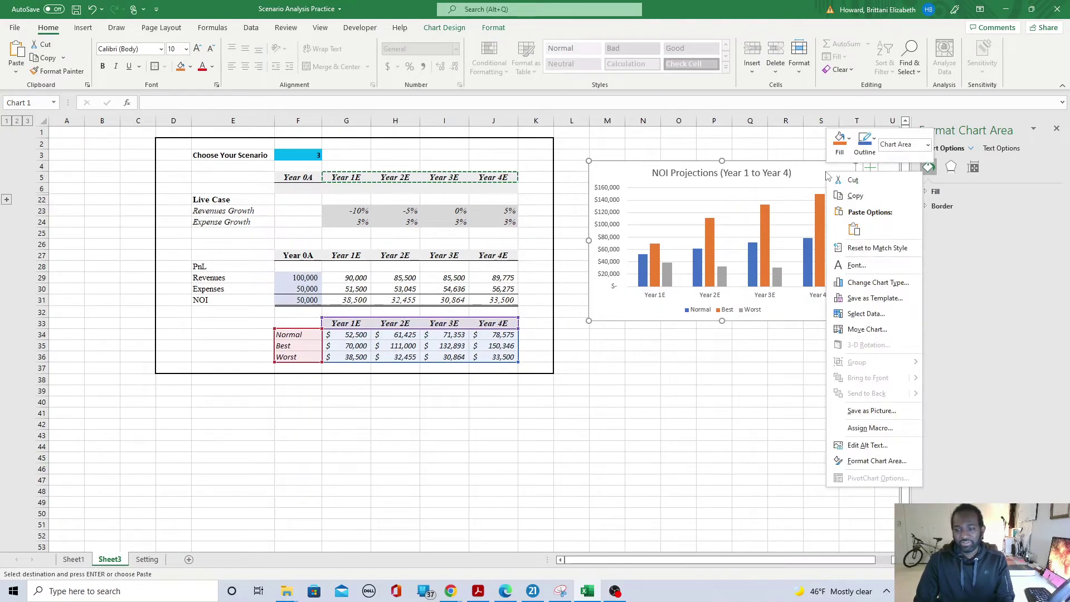
left_click(867, 329)
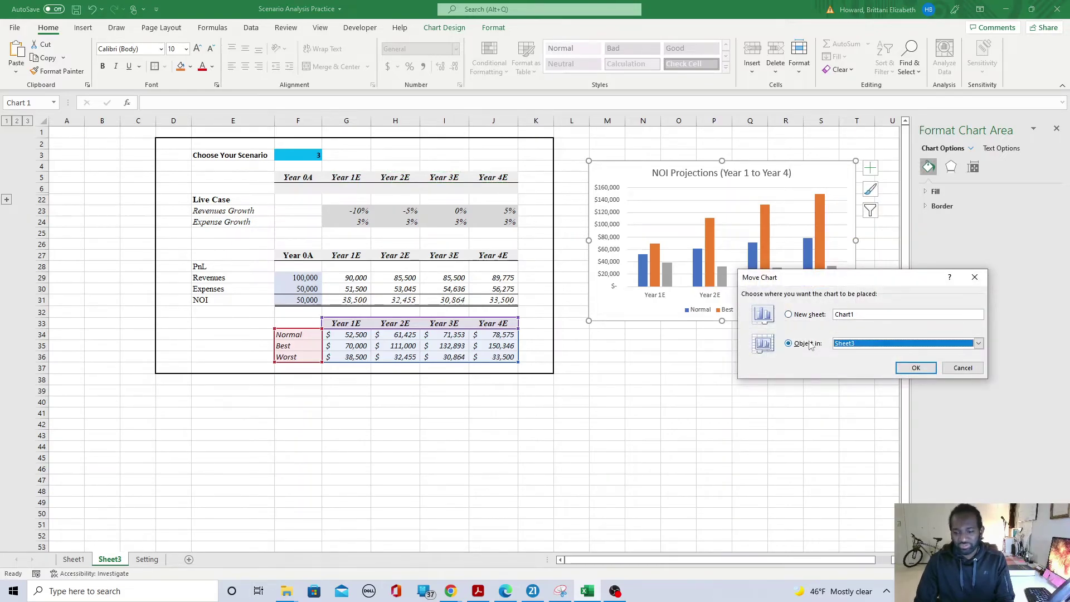
left_click(789, 315)
left_click(915, 368)
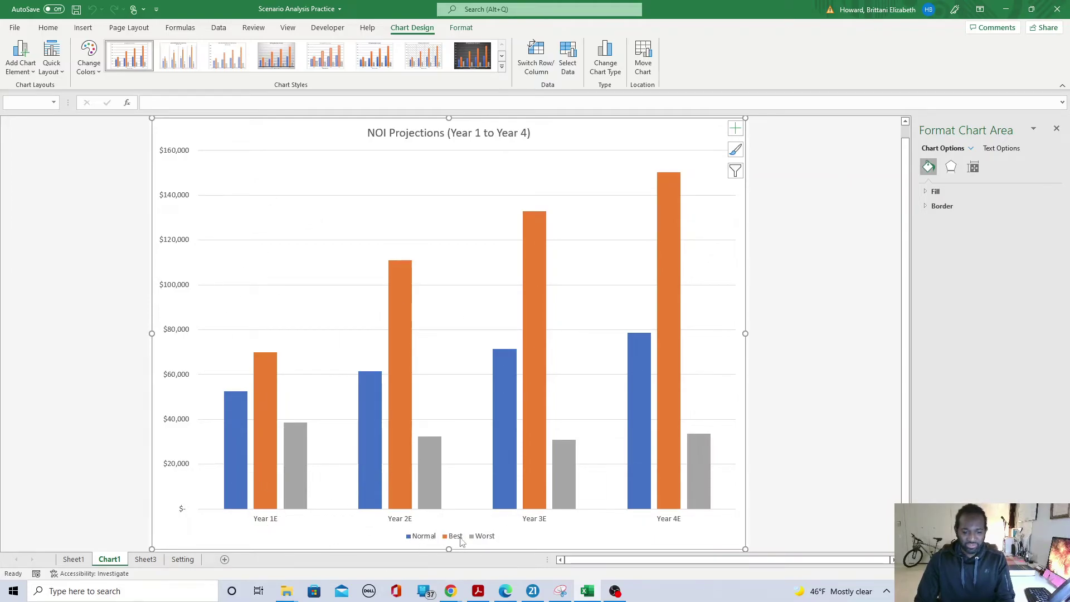
Return to Sheet3 and hide its gridlines.
left_click(145, 560)
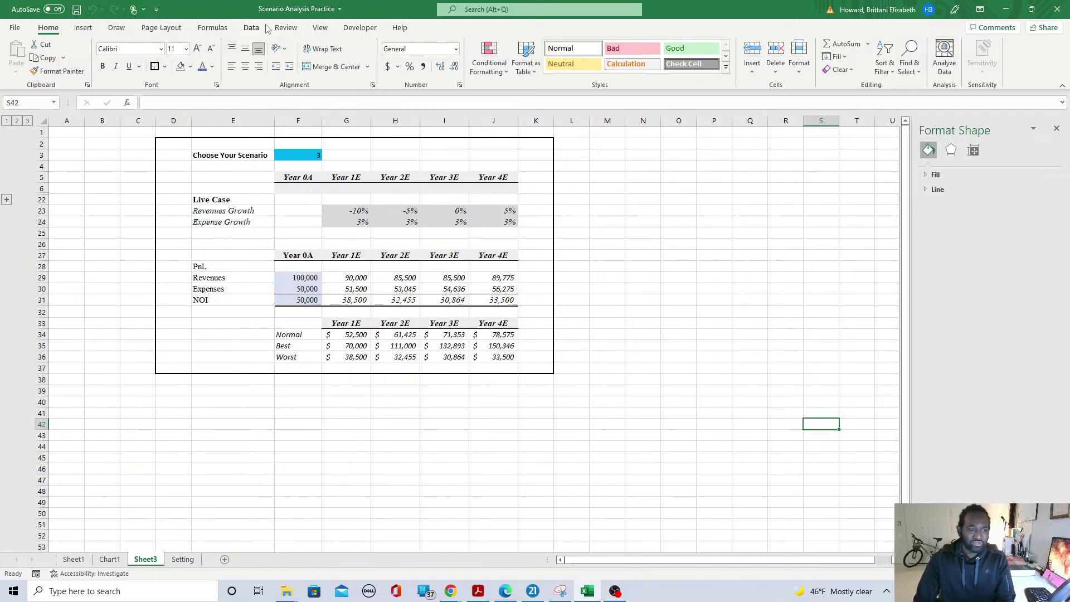
left_click(320, 27)
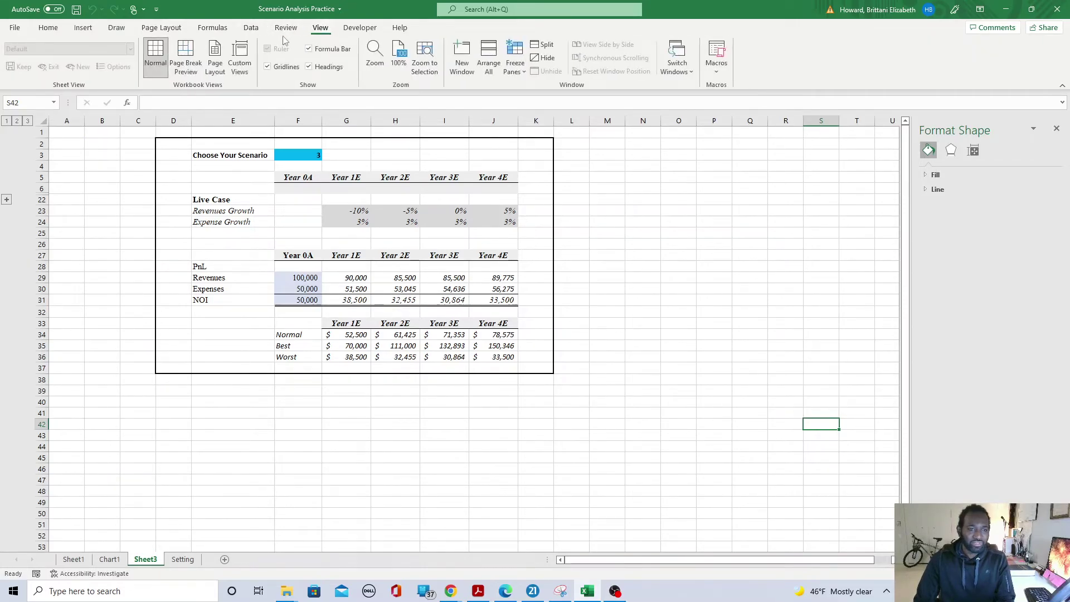
left_click(267, 66)
left_click(620, 268)
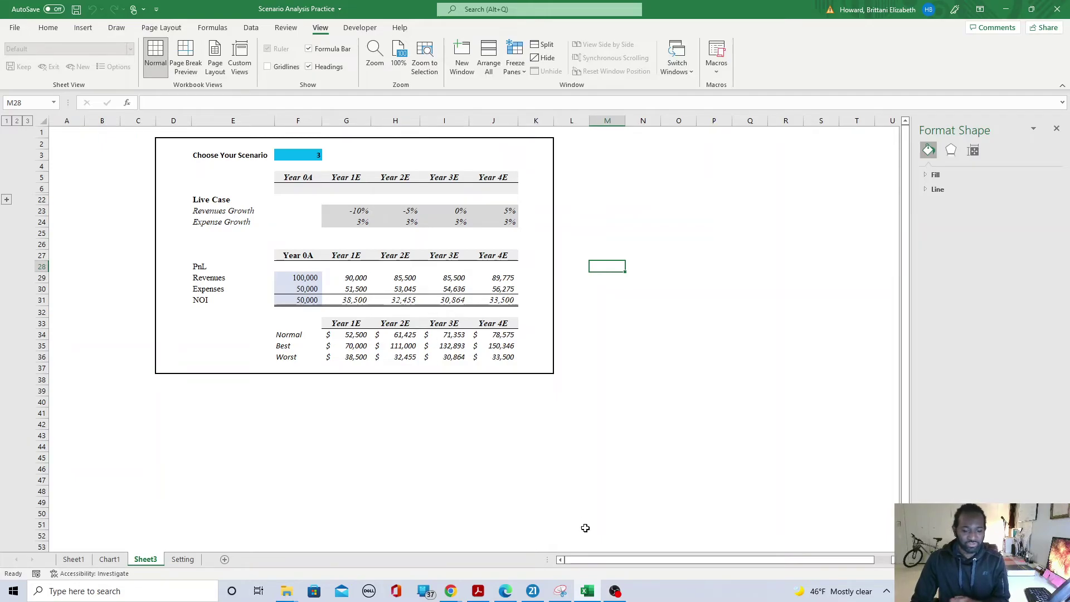
left_click(615, 590)
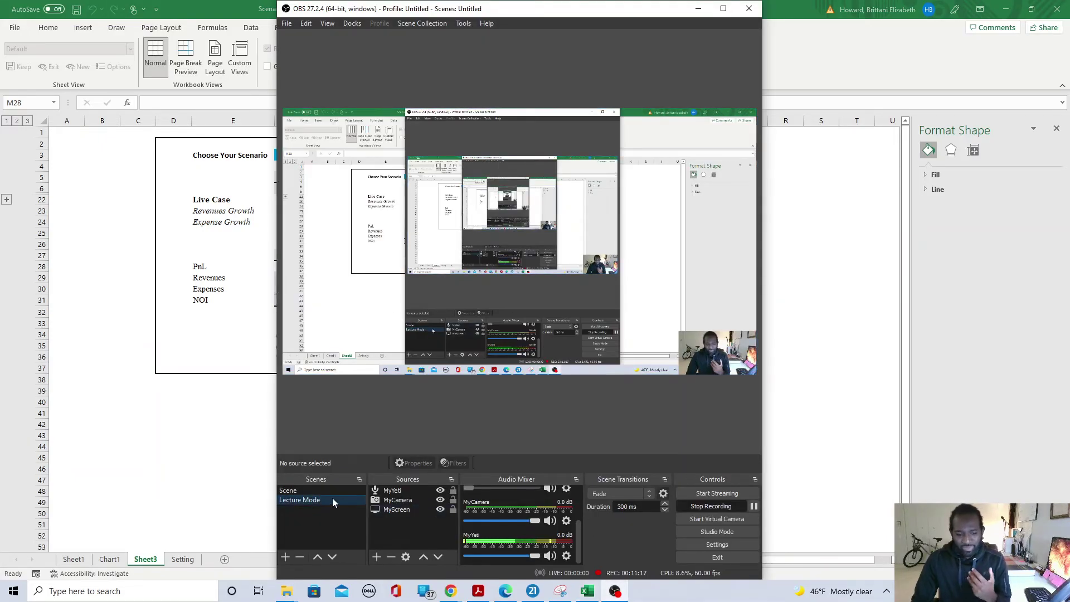
left_click(319, 489)
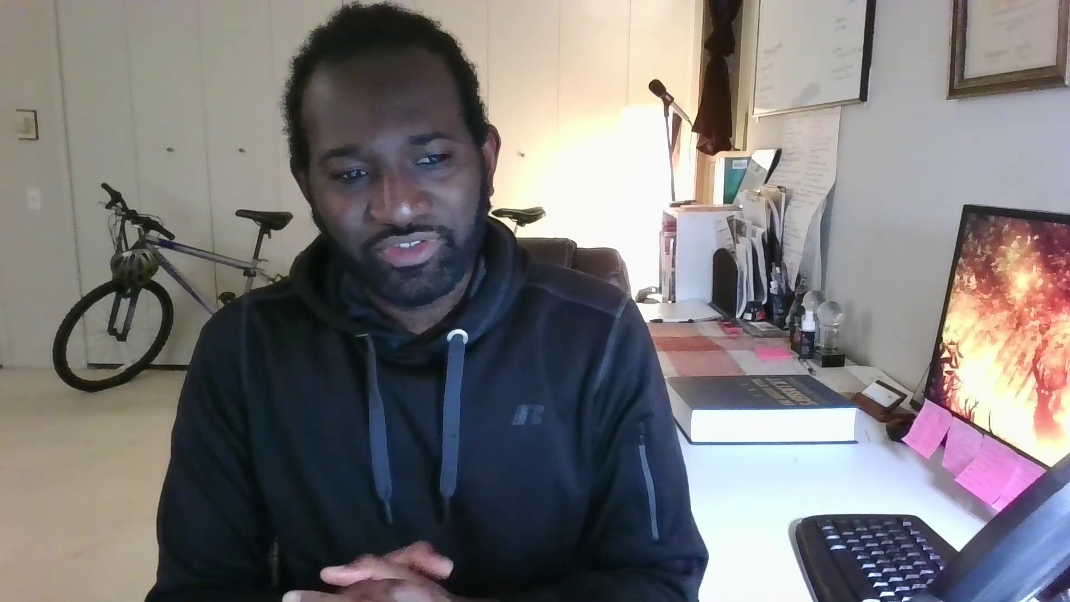